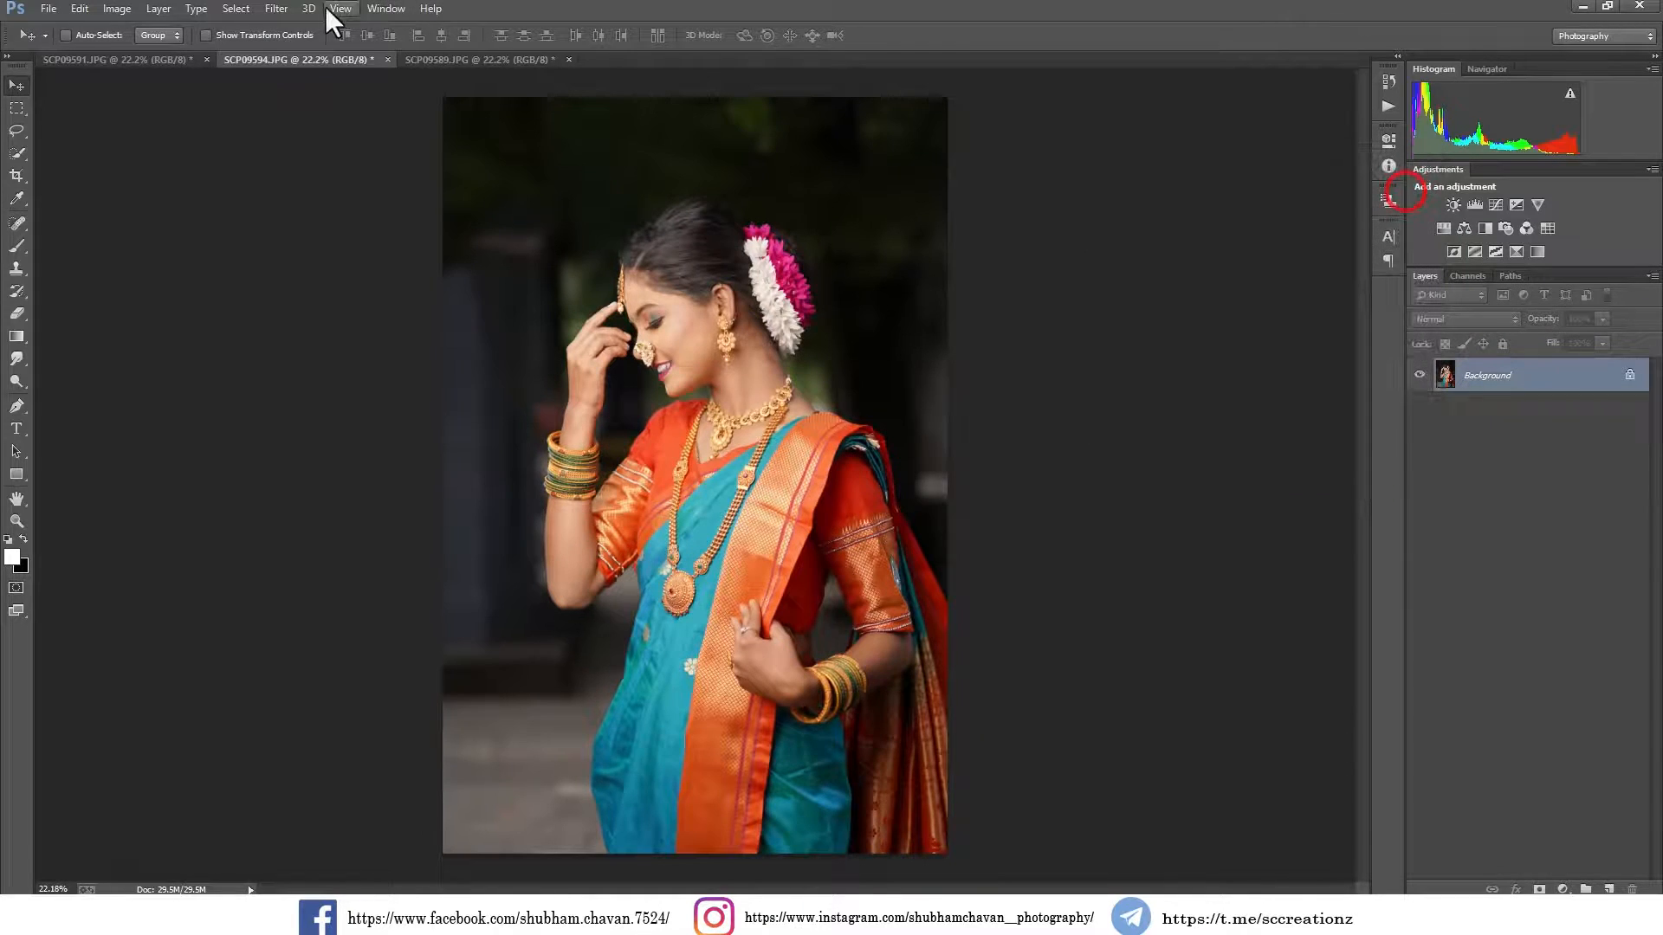
Adjust the photo's Basic tones from Highlights to Blacks with the Camera Raw Filter, and compare the result with the original
{"action": "left_click", "coordinate": [315, 110]}
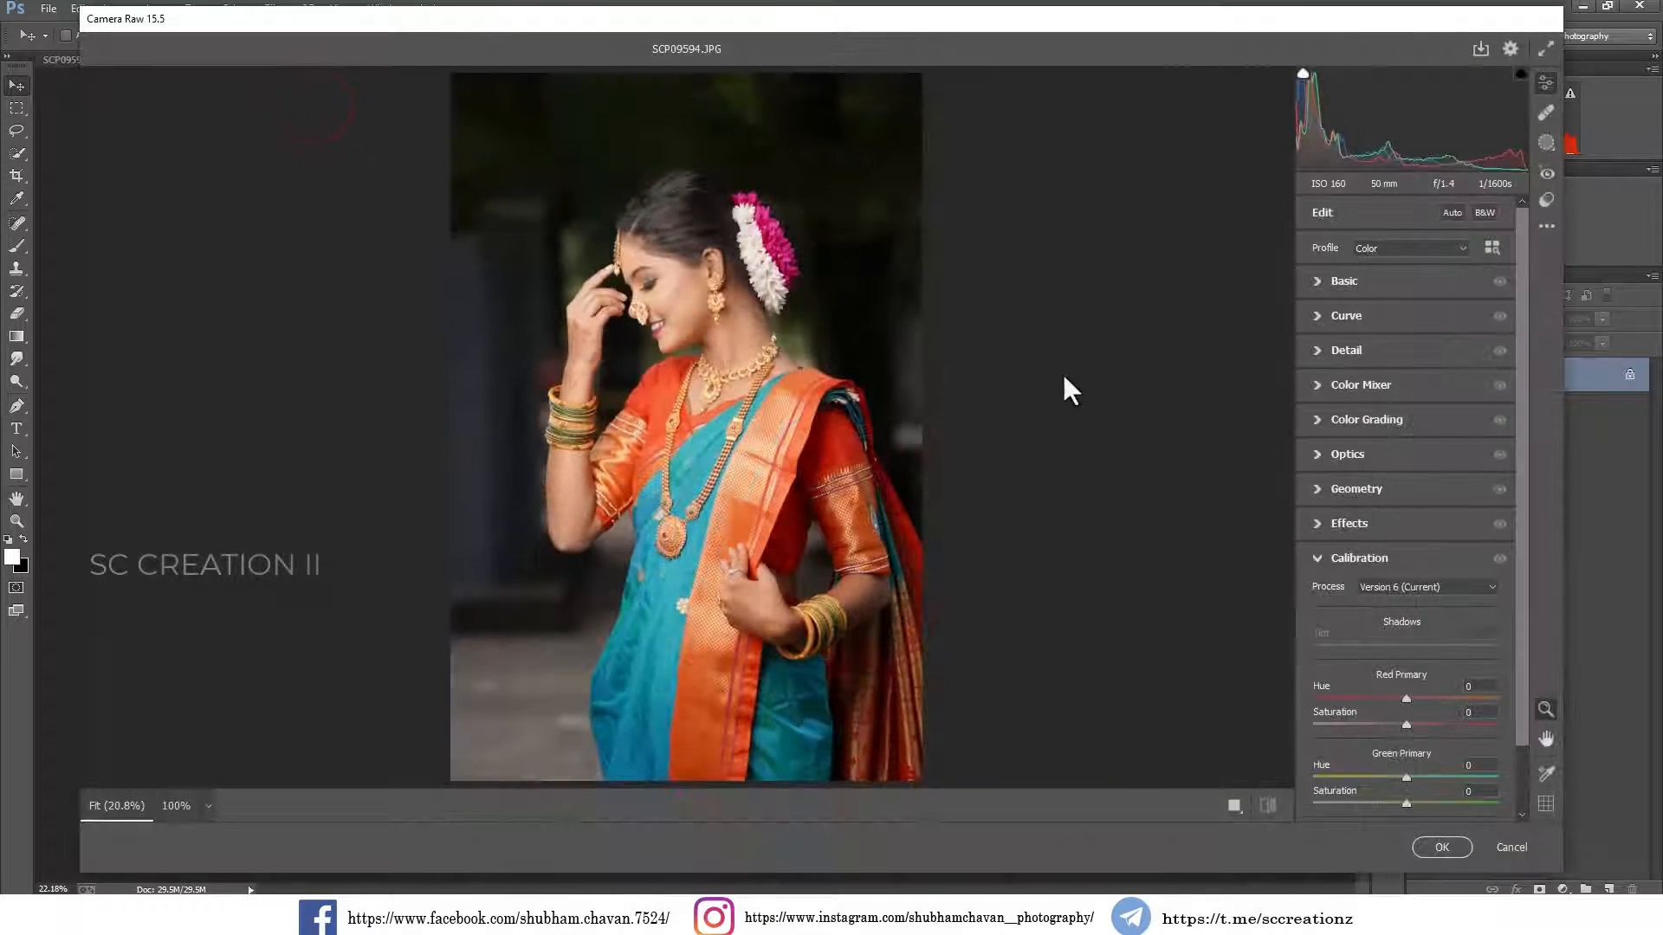
{"action": "left_click", "coordinate": [1350, 278]}
{"action": "left_click_drag", "start_coordinate": [1382, 472], "coordinate": [1387, 548]}
{"action": "key", "text": "Return"}
{"action": "key", "text": "ctrl+z"}
{"action": "key", "text": "ctrl+z"}
{"action": "key", "text": "ctrl+z"}
{"action": "key", "text": "ctrl+z"}
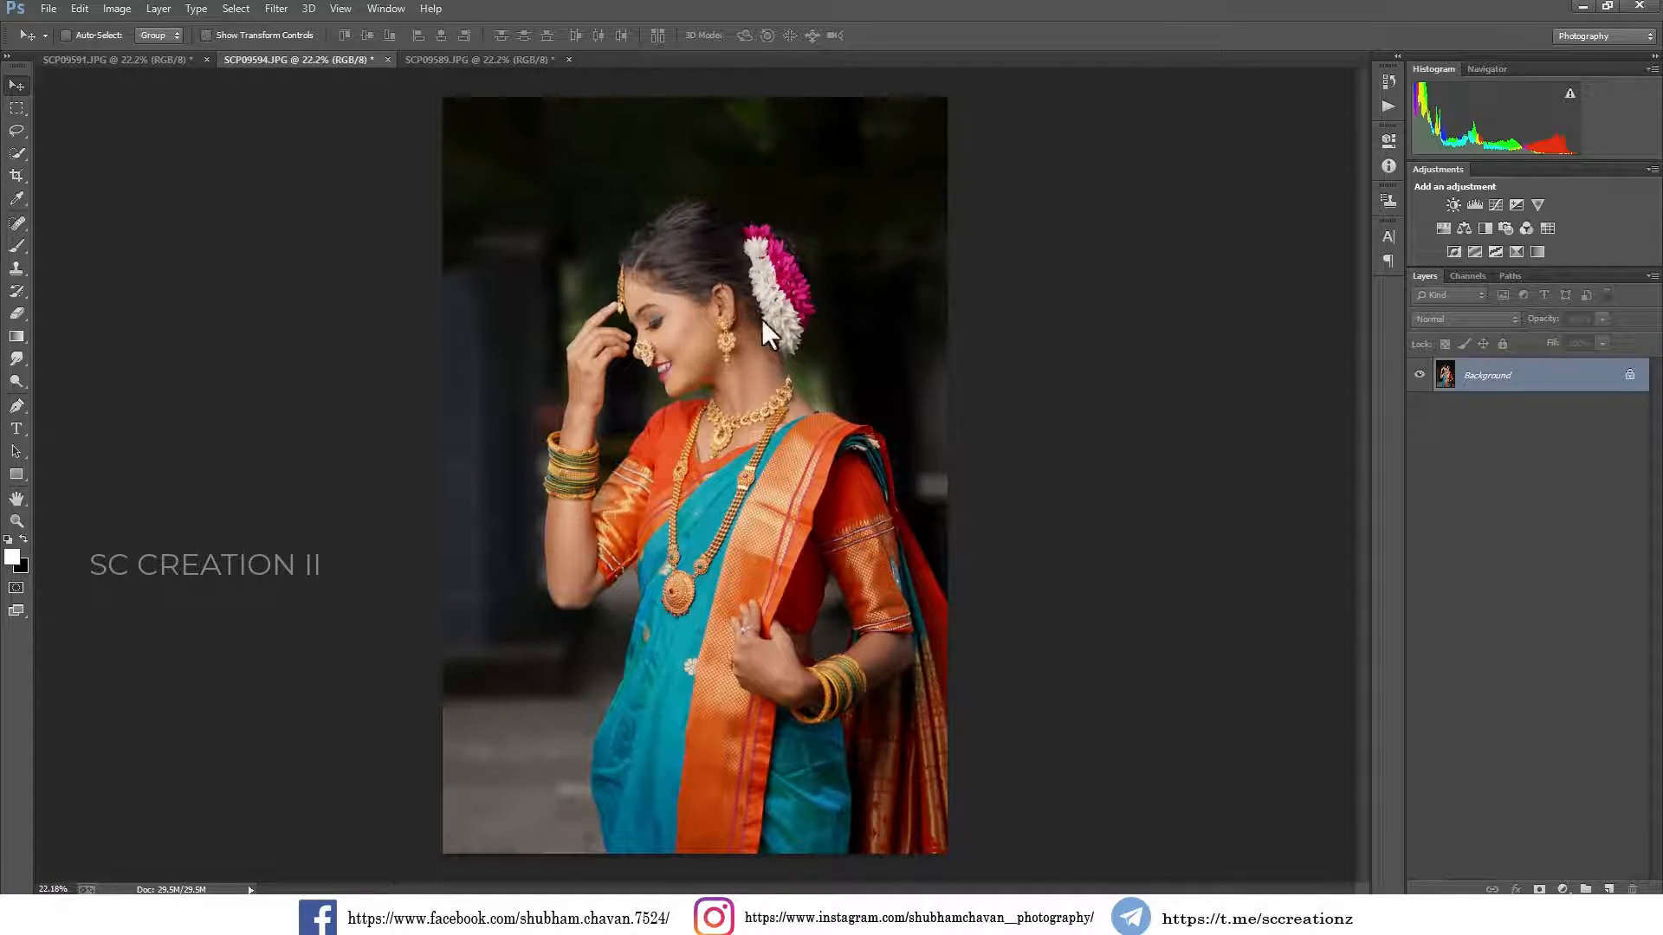
Remove small blemishes from the woman's cheek, temple and forehead with the content-aware Spot Healing Brush
{"action": "scroll", "coordinate": [706, 331], "scroll_direction": "up", "scroll_amount": 12}
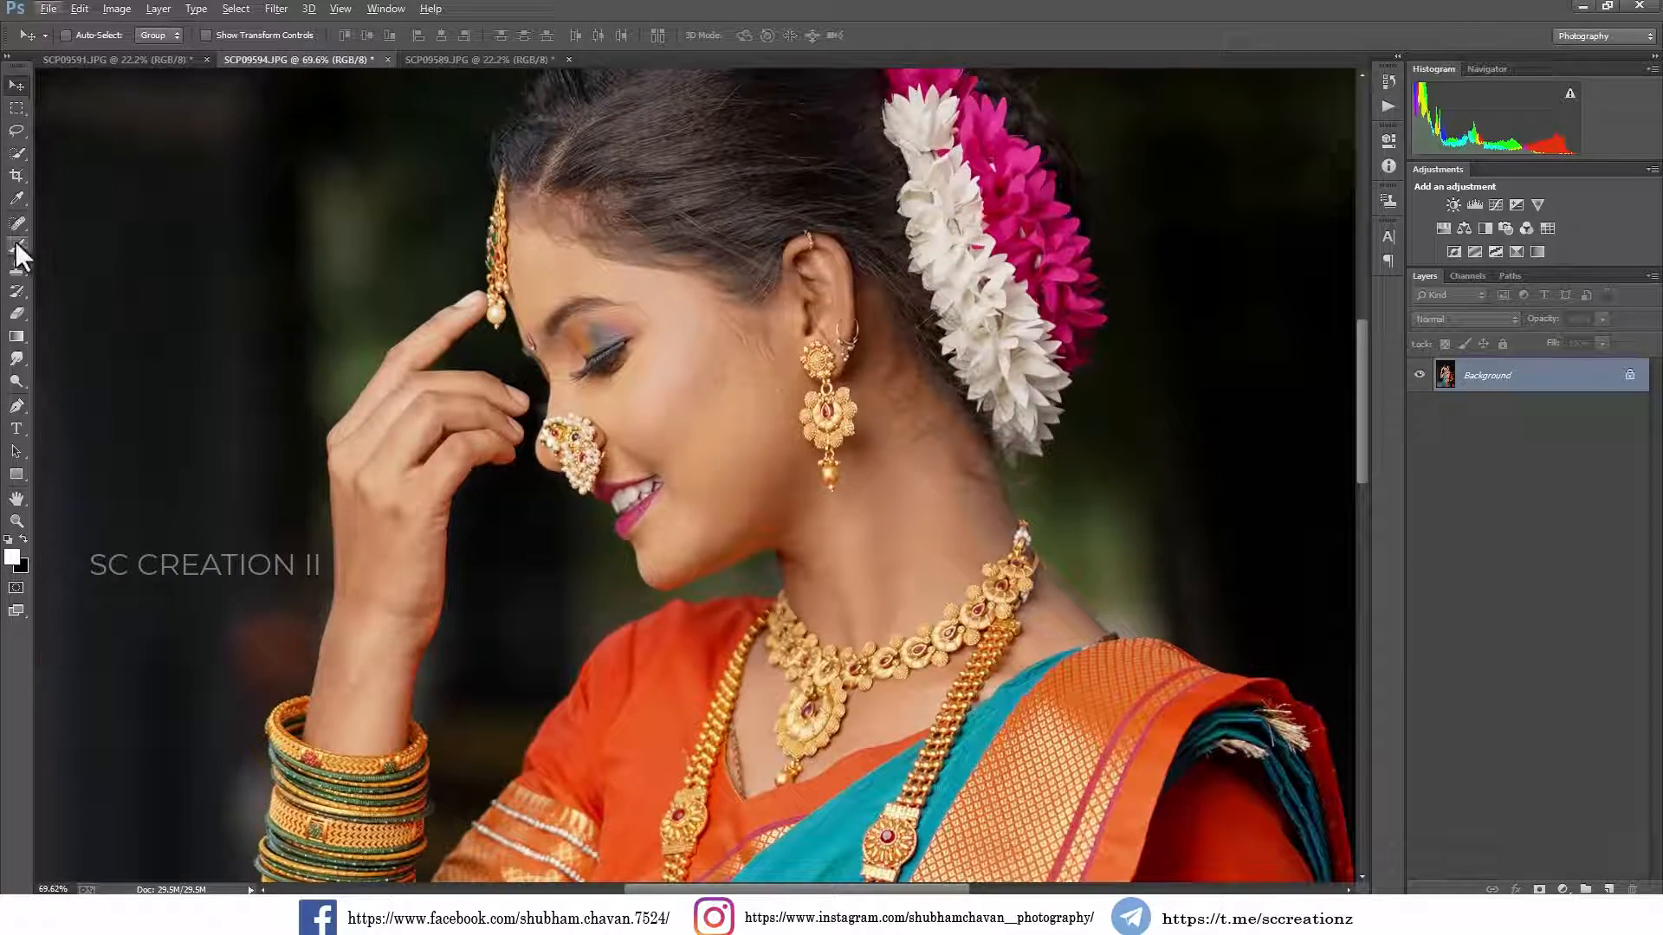
{"action": "left_click", "coordinate": [14, 226]}
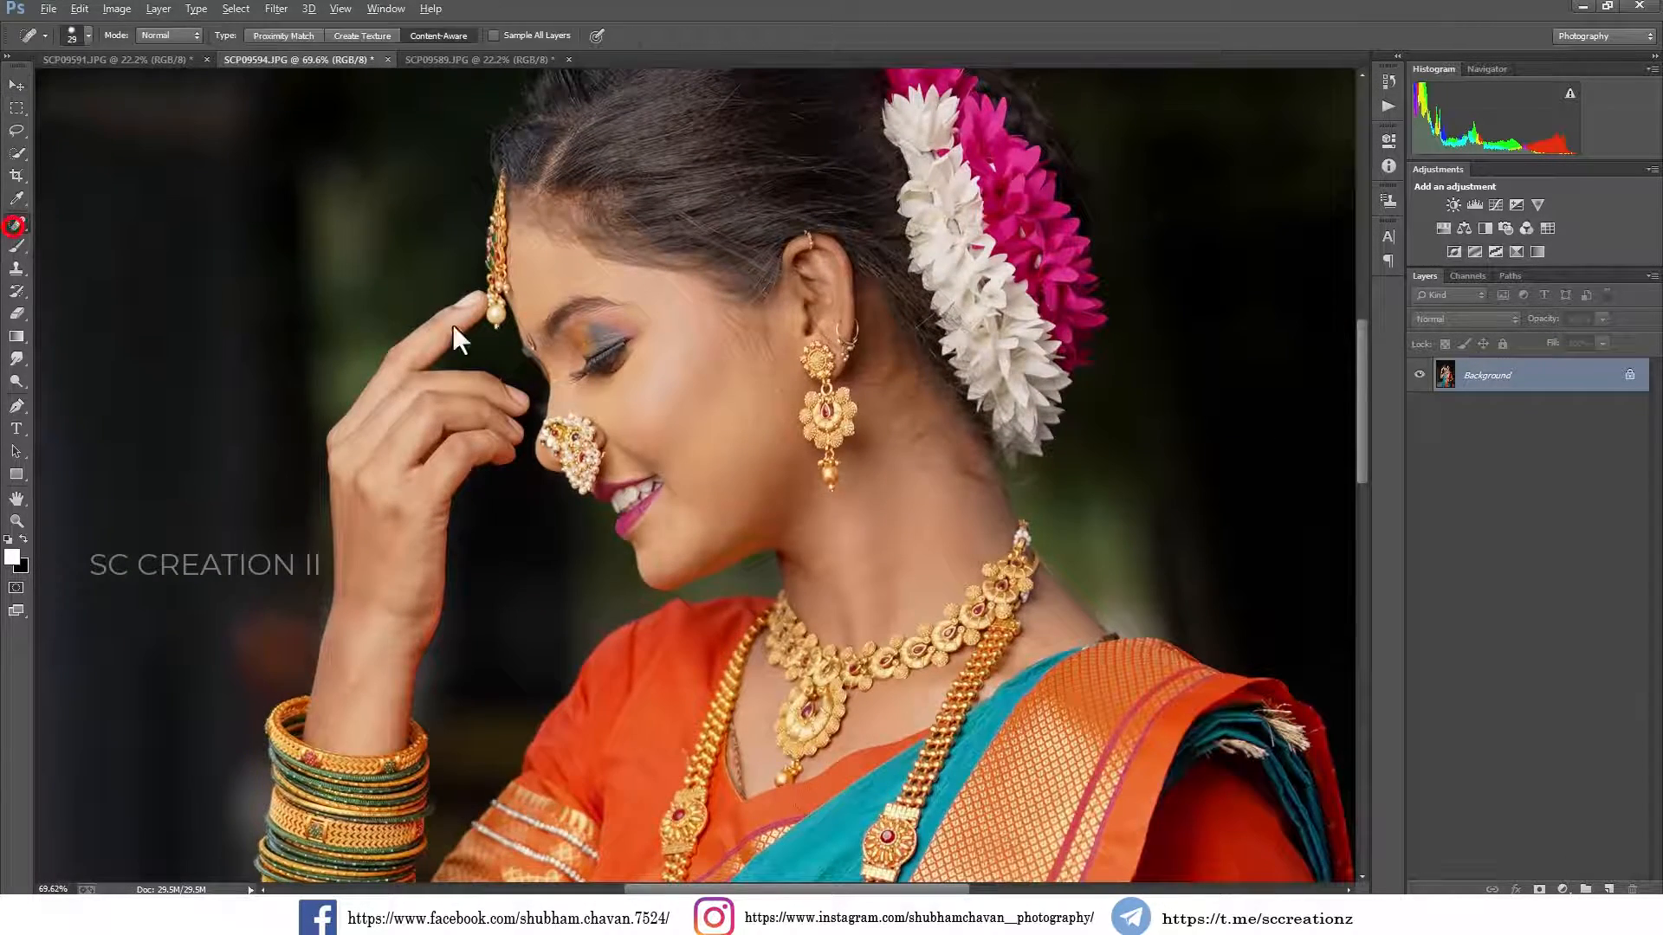
{"action": "scroll", "coordinate": [693, 433], "scroll_direction": "up", "scroll_amount": 4}
{"action": "left_click", "coordinate": [687, 414]}
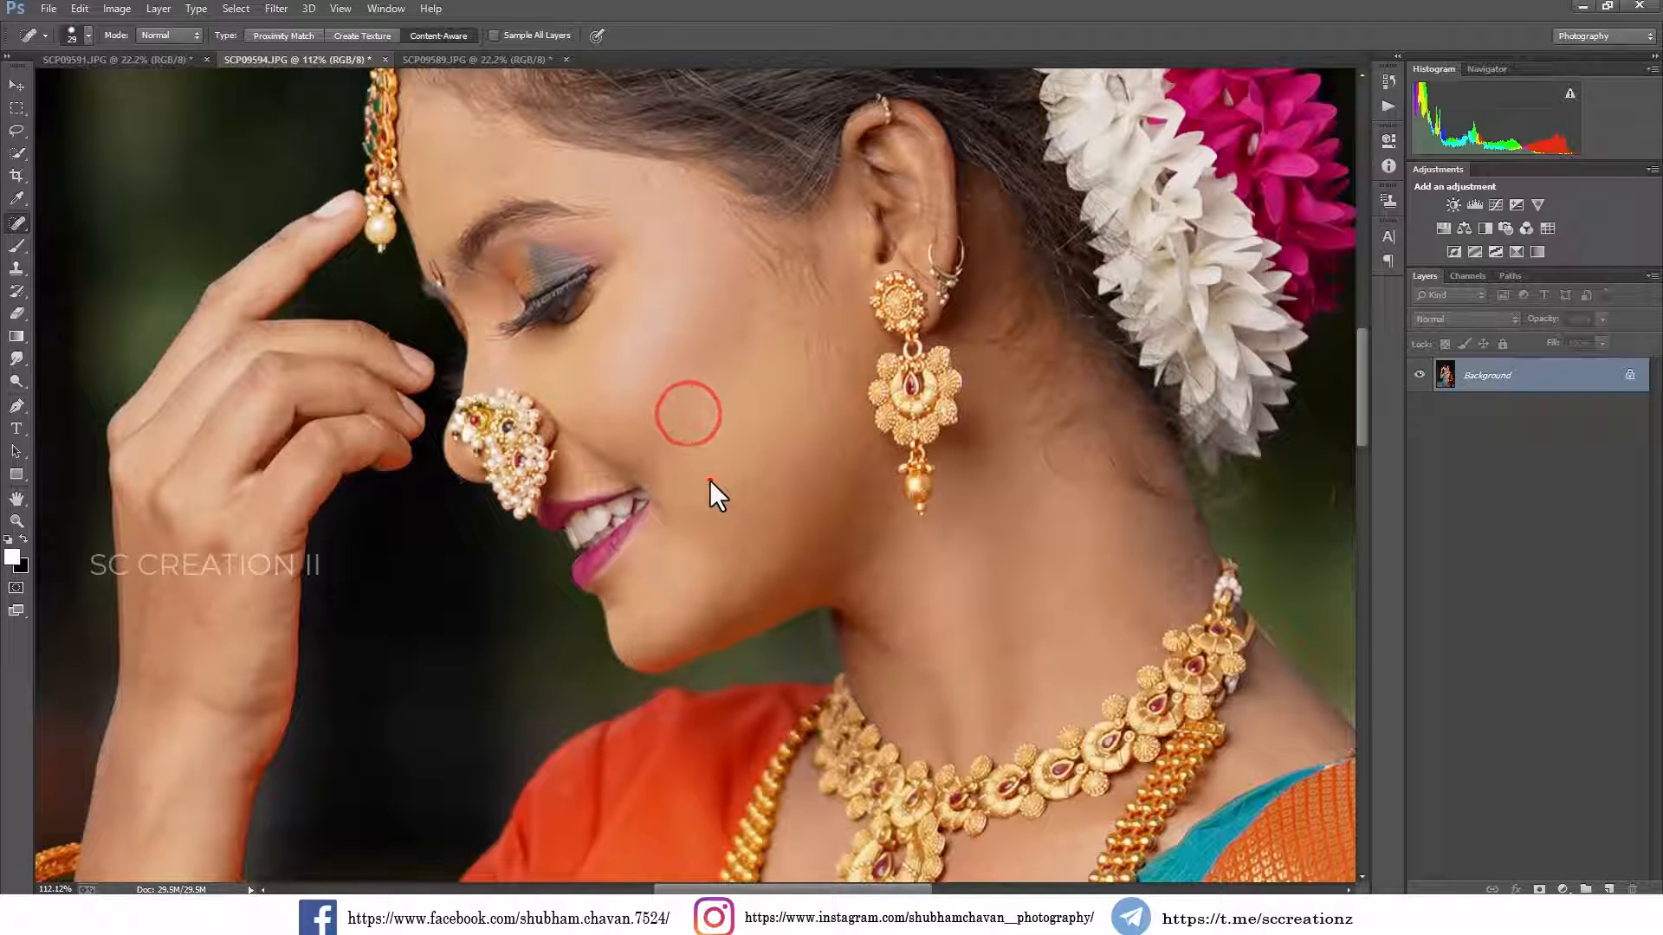
{"action": "left_click", "coordinate": [709, 479]}
{"action": "left_click", "coordinate": [681, 448]}
{"action": "left_click", "coordinate": [675, 434]}
{"action": "left_click", "coordinate": [735, 376]}
{"action": "left_click", "coordinate": [663, 212]}
{"action": "left_click", "coordinate": [639, 183]}
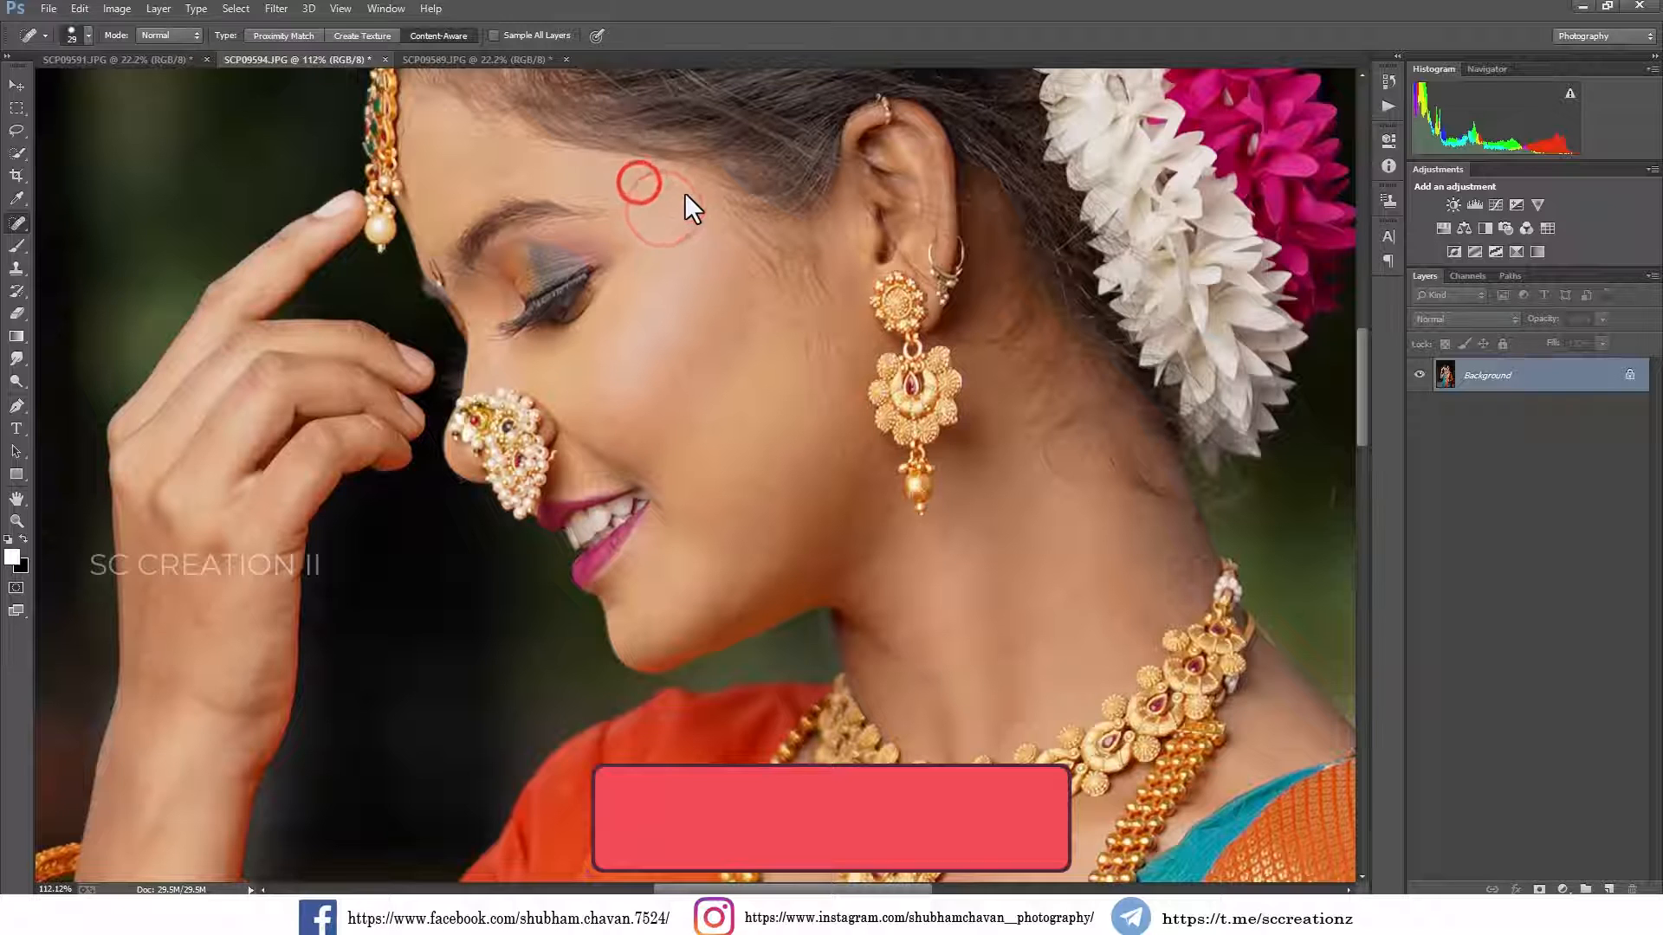
{"action": "left_click_drag", "start_coordinate": [690, 188], "coordinate": [740, 314]}
{"action": "left_click", "coordinate": [744, 307]}
{"action": "left_click", "coordinate": [805, 347]}
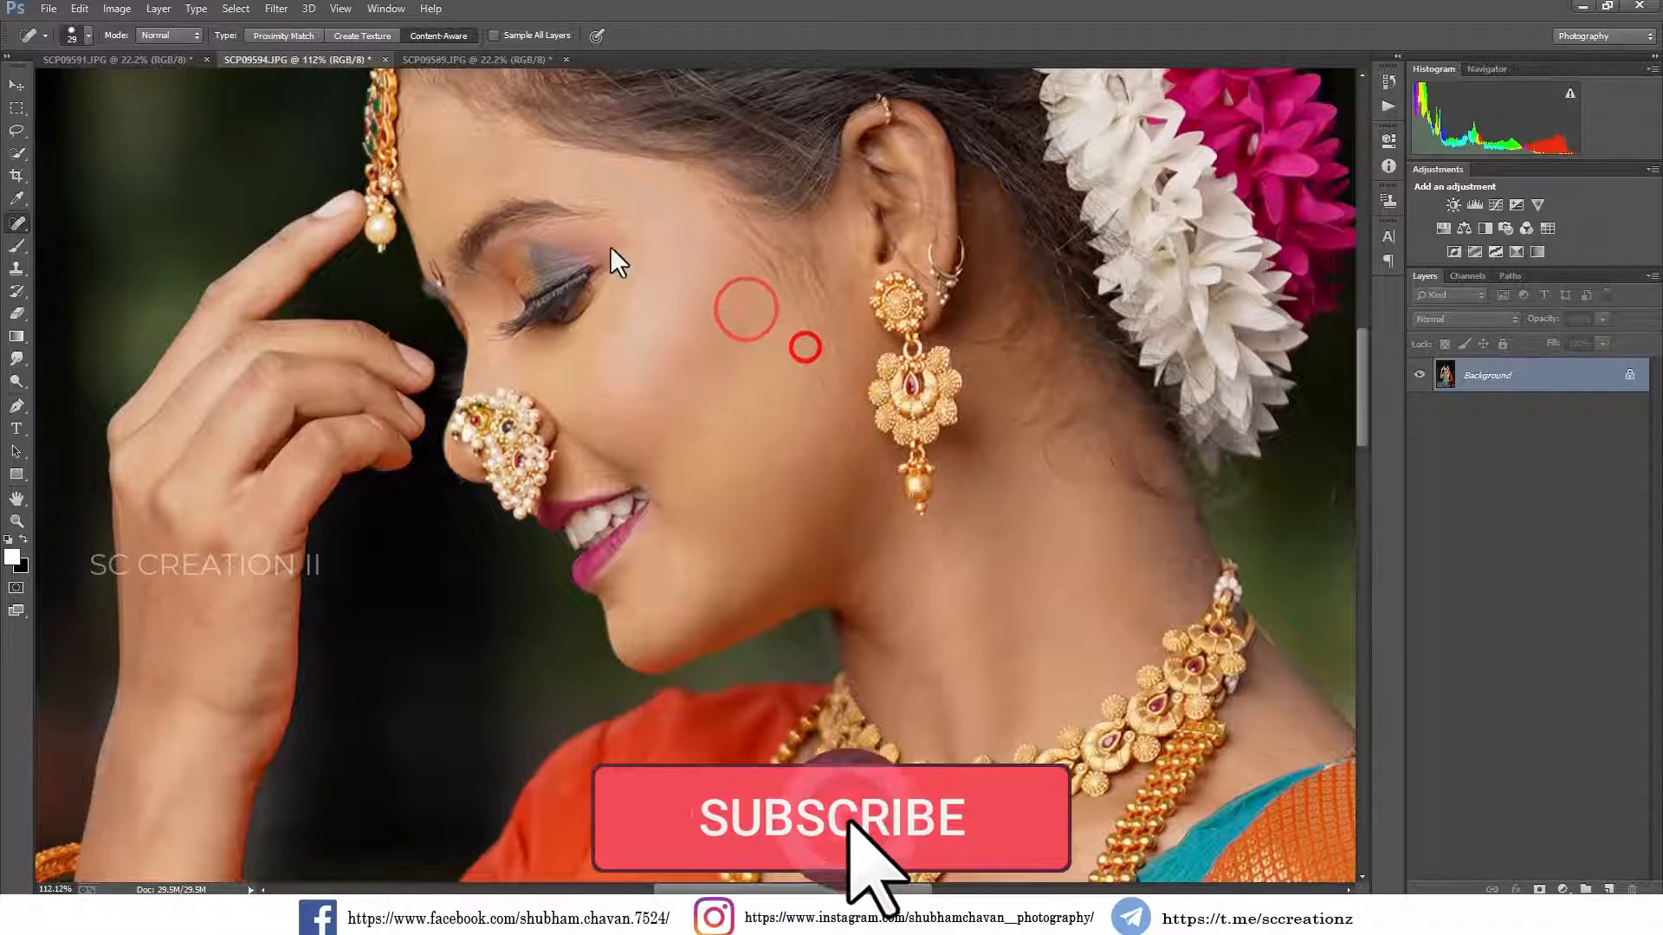
{"action": "scroll", "coordinate": [611, 251], "scroll_direction": "up", "scroll_amount": 1}
{"action": "left_click", "coordinate": [502, 210]}
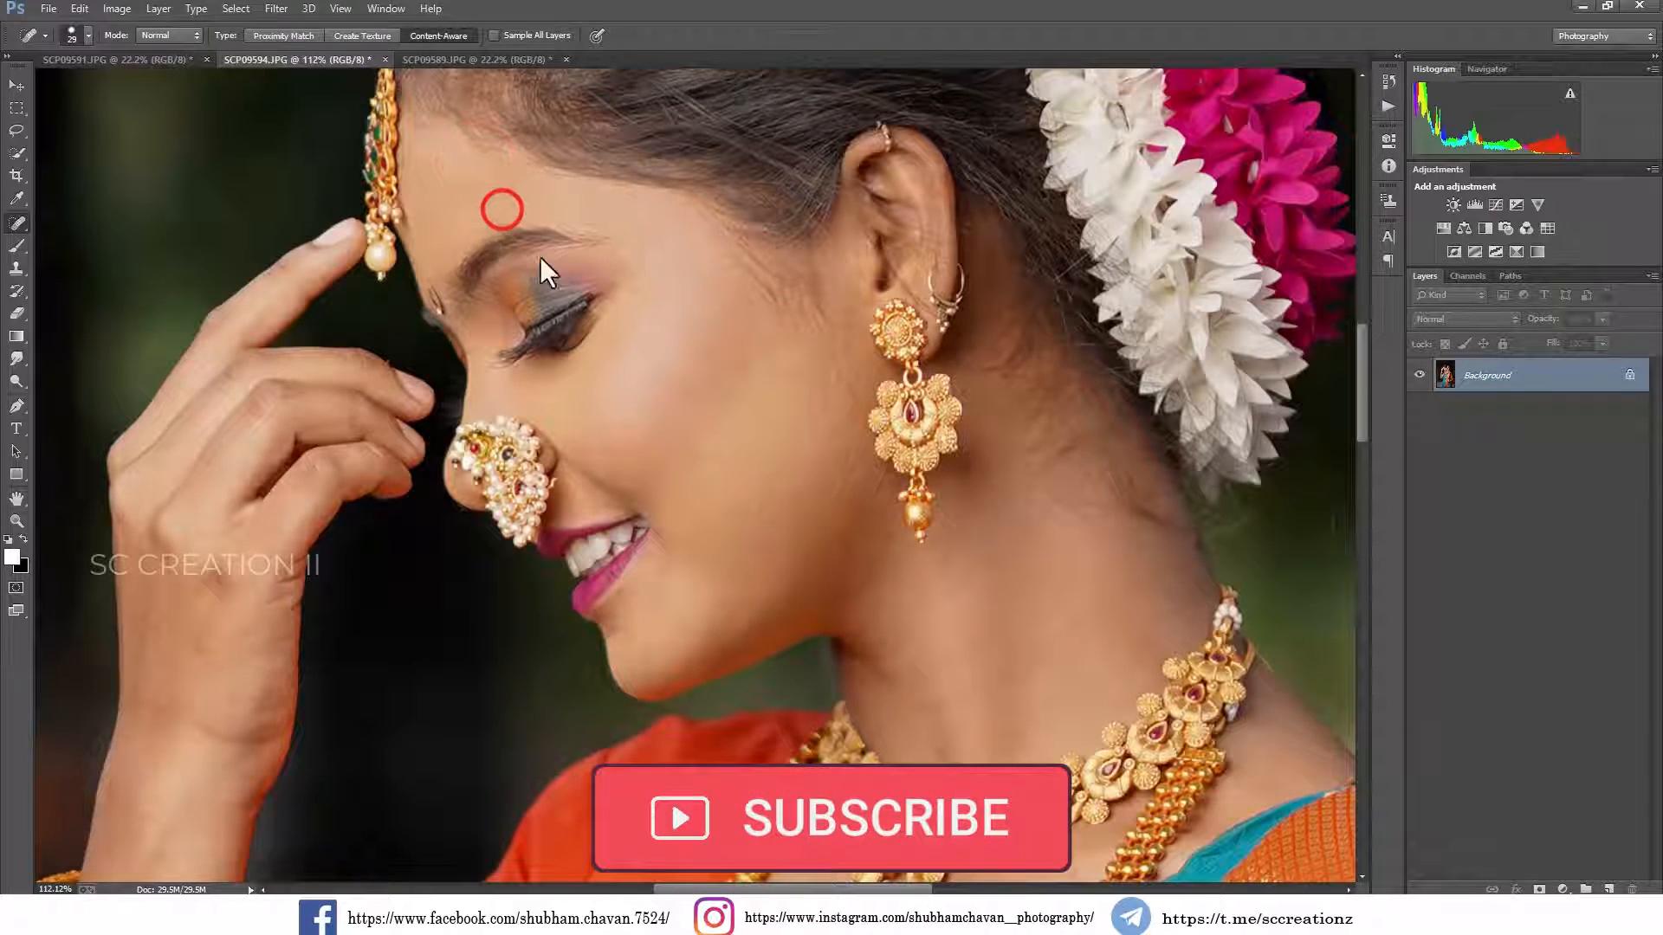
Smooth the skin with the Imagenomic Portraiture filter, sampling the cheek for the skin tones mask
{"action": "scroll", "coordinate": [788, 361], "scroll_direction": "down", "scroll_amount": 1}
{"action": "left_click", "coordinate": [290, 8]}
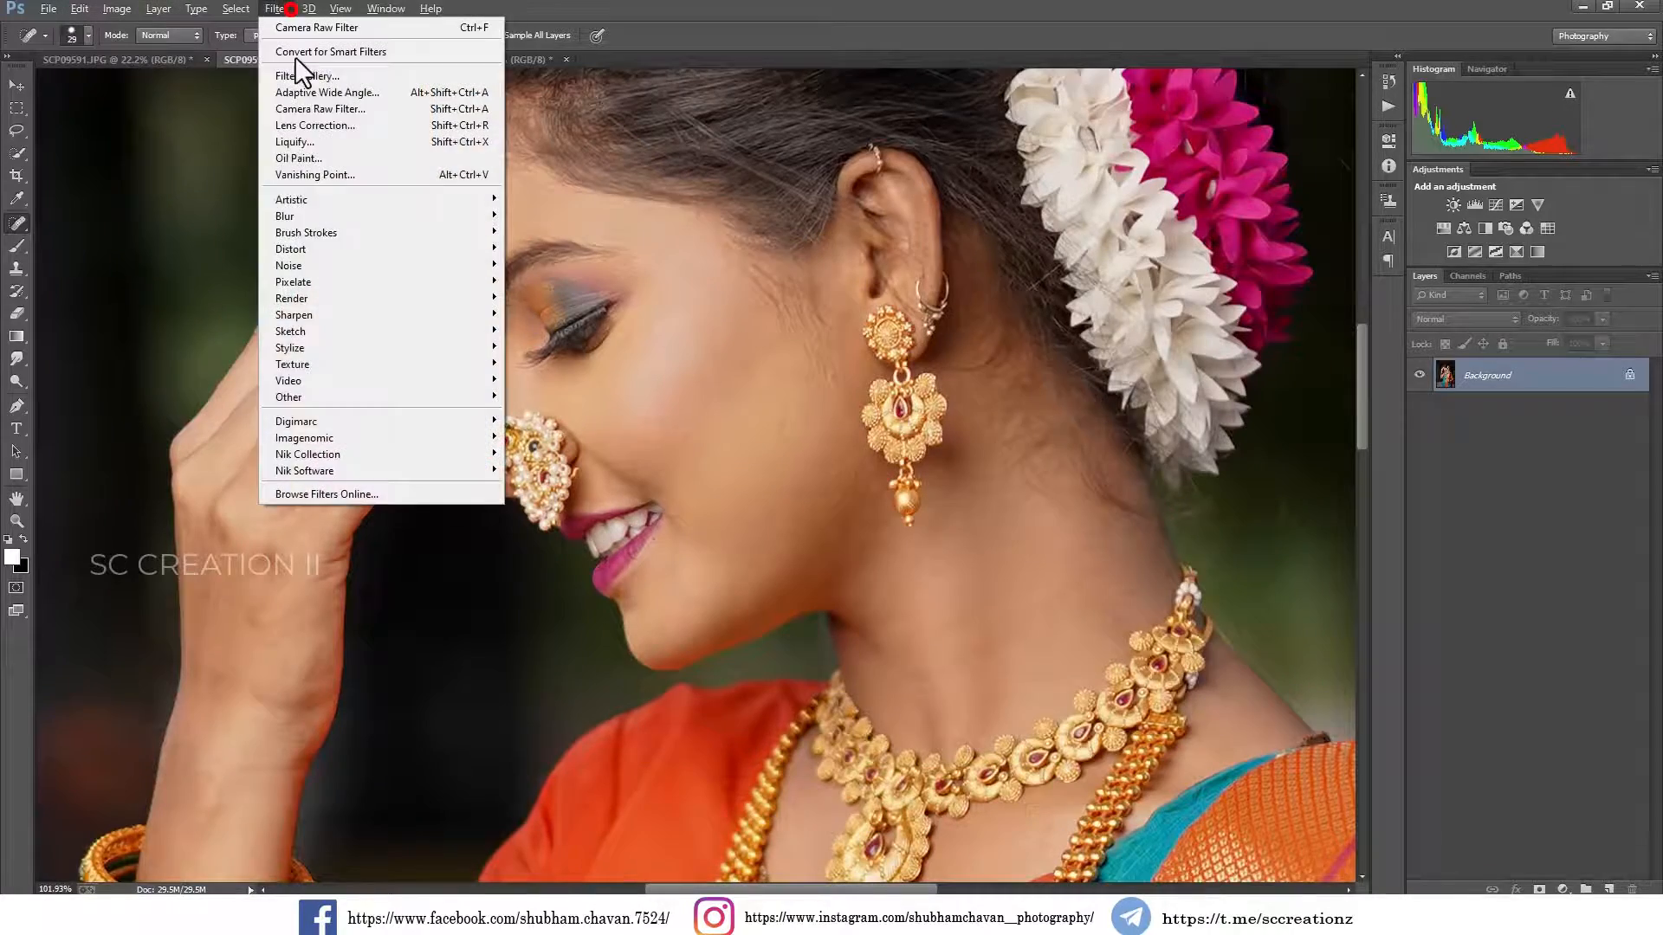
{"action": "mouse_move", "coordinate": [346, 438]}
{"action": "left_click", "coordinate": [508, 451]}
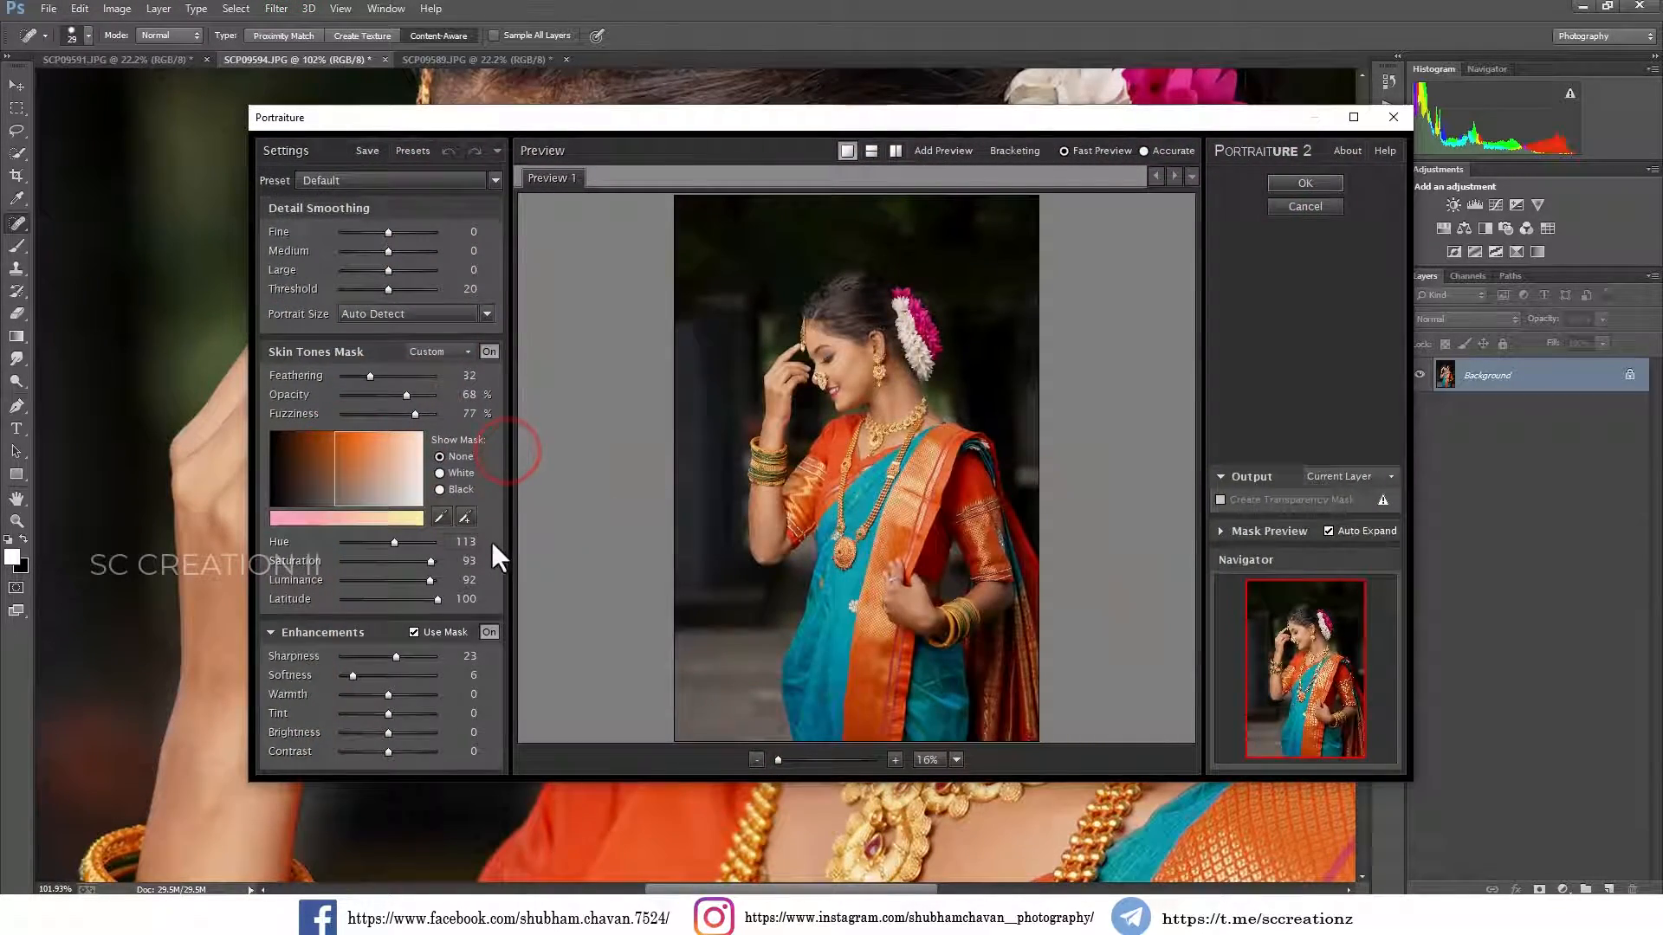
{"action": "scroll", "coordinate": [779, 407], "scroll_direction": "up", "scroll_amount": 3}
{"action": "left_click", "coordinate": [837, 334]}
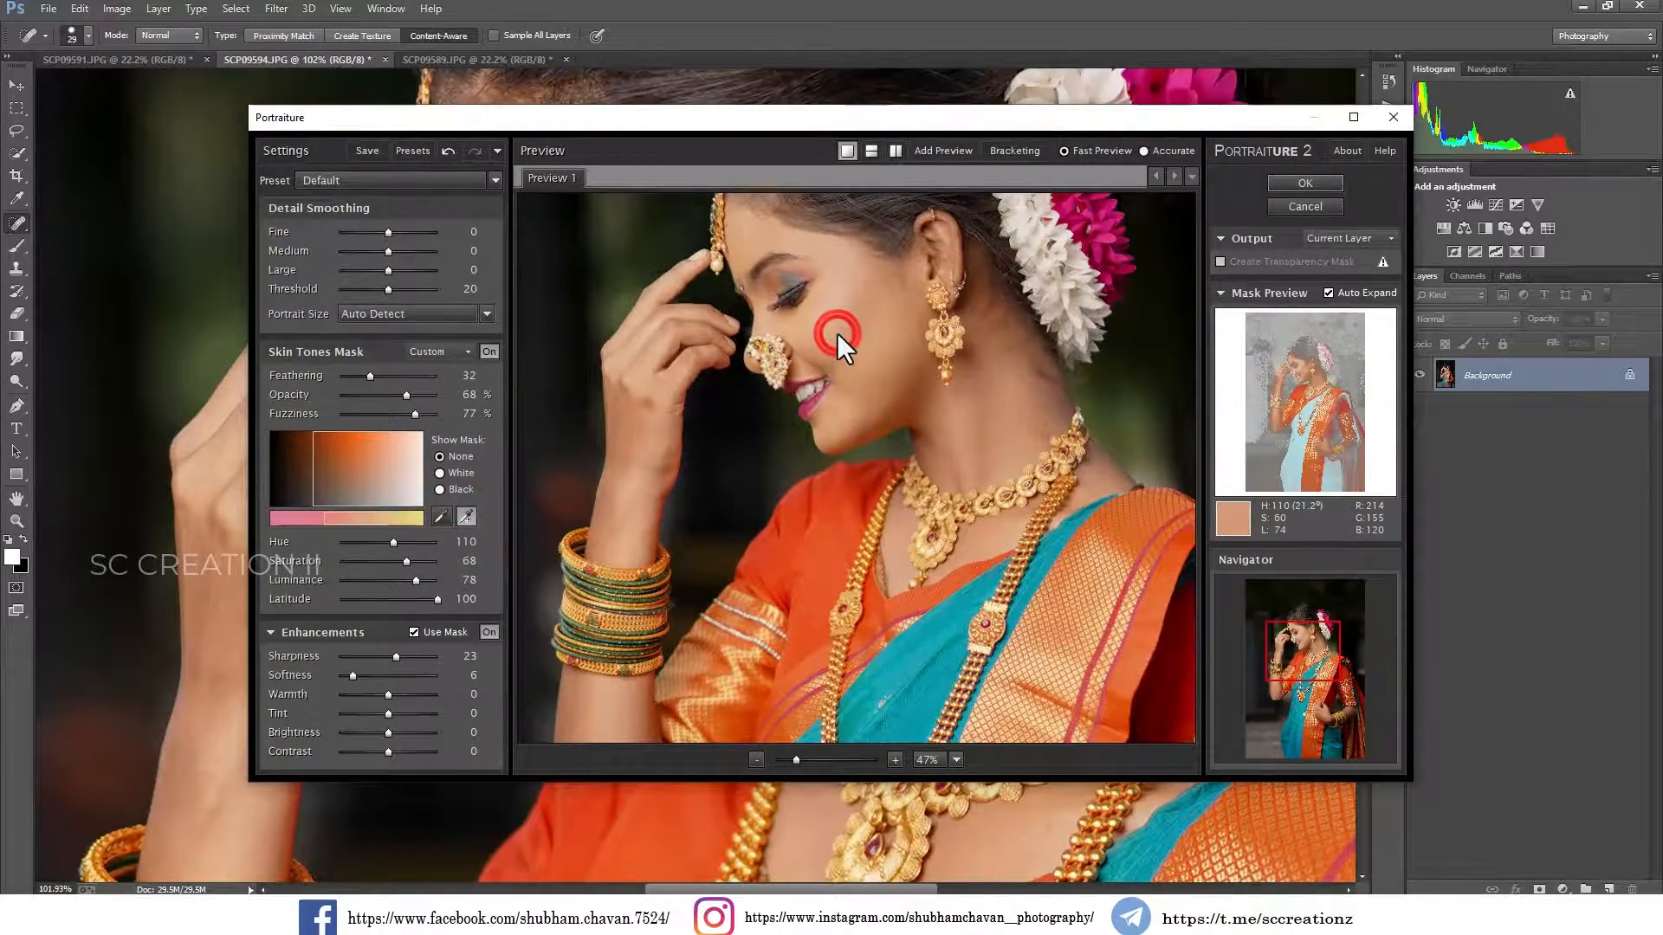
{"action": "key", "text": "Return"}
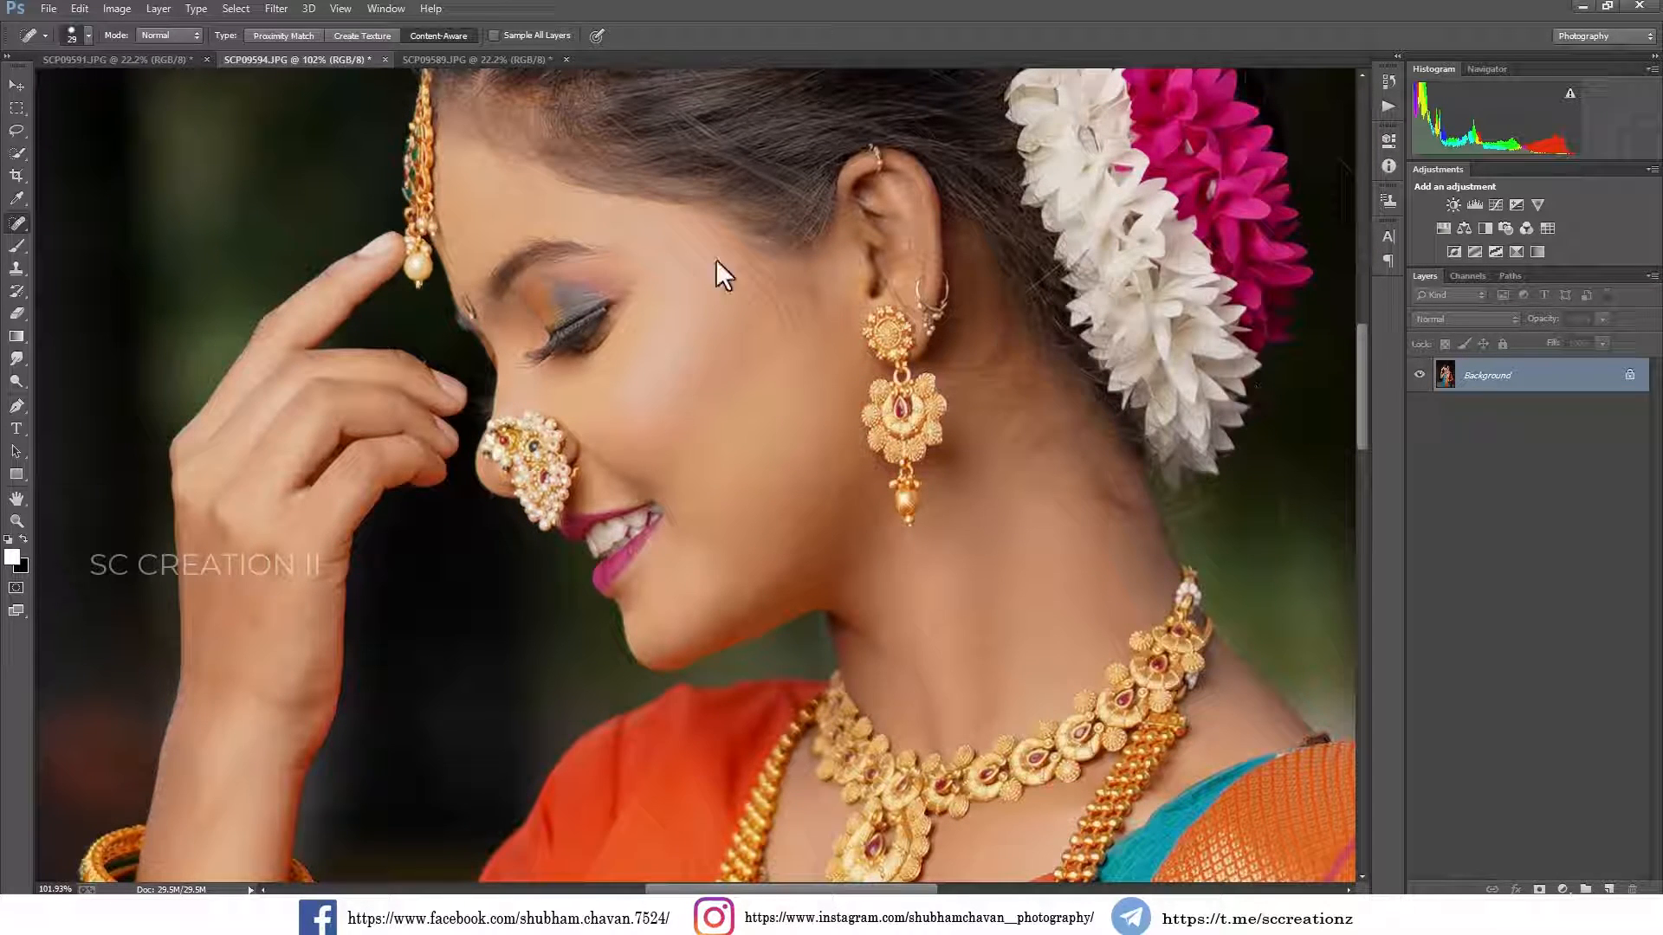
Duplicate the Background layer within the same document
{"action": "left_click", "coordinate": [16, 85]}
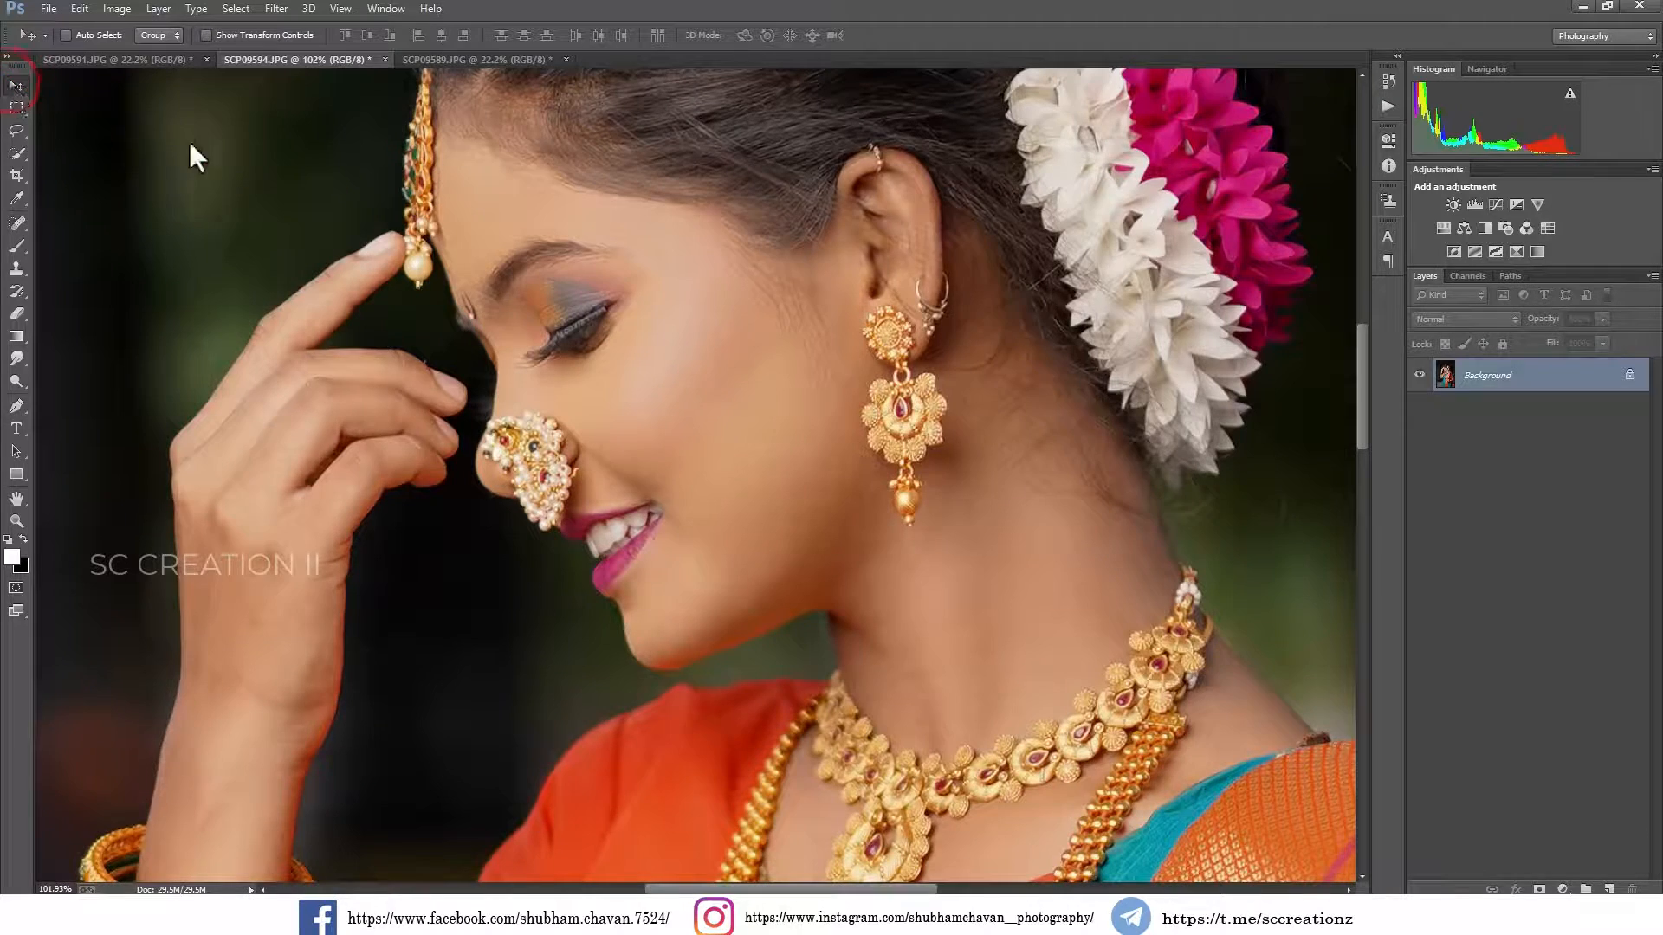
{"action": "scroll", "coordinate": [487, 288], "scroll_direction": "down", "scroll_amount": 5}
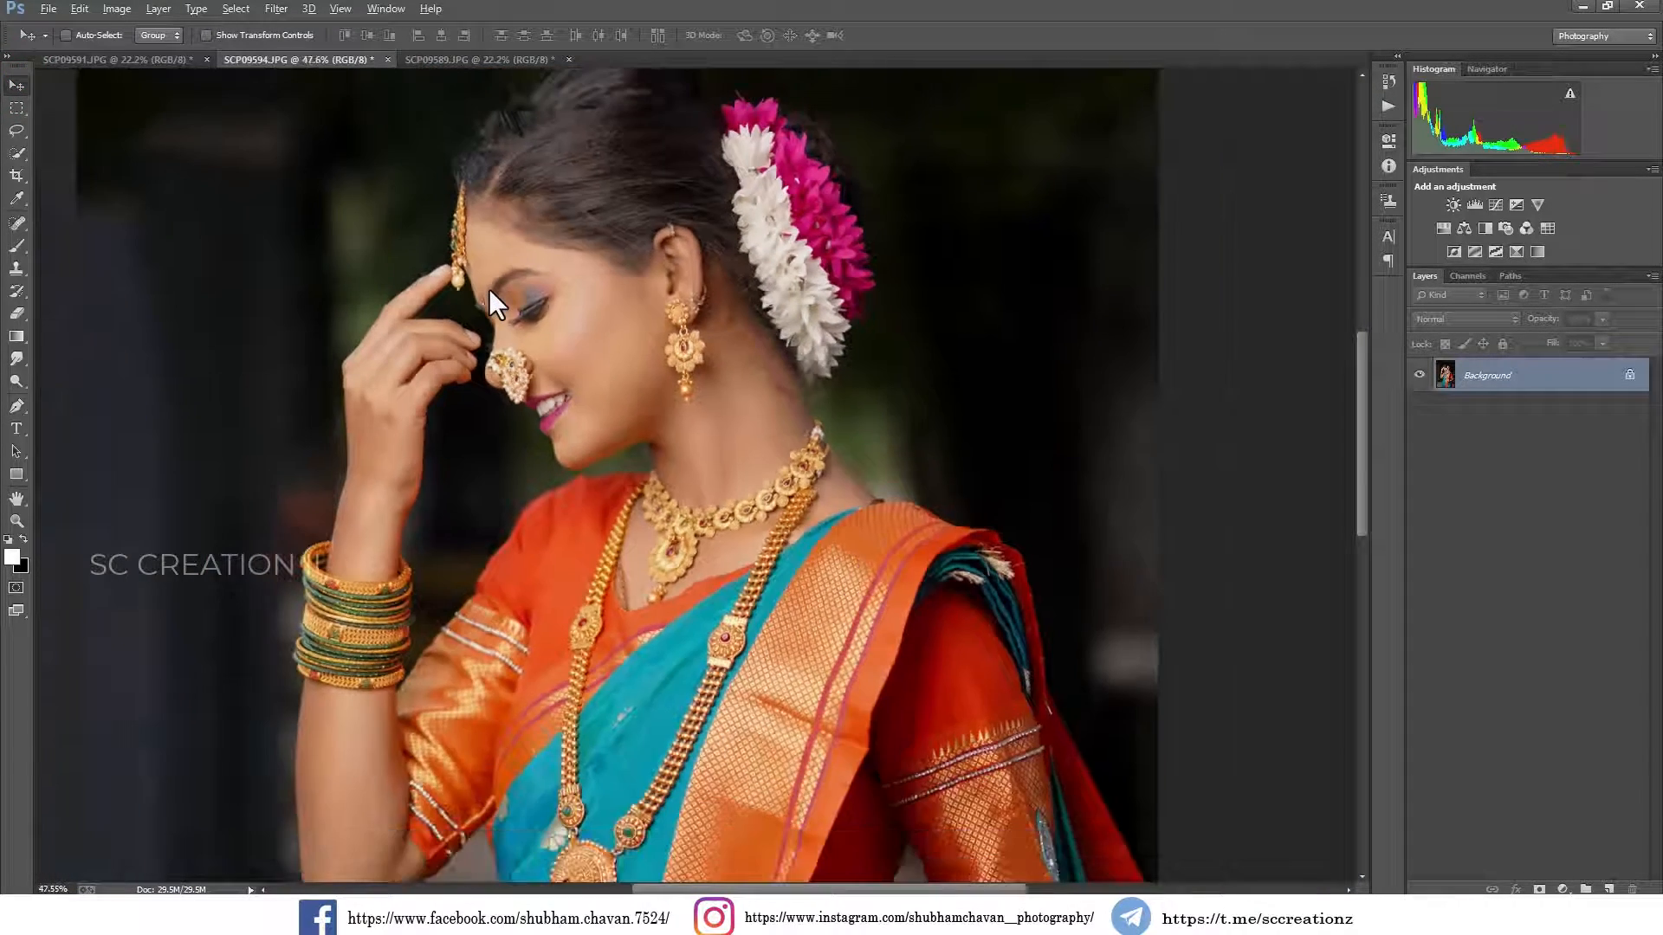
{"action": "scroll", "coordinate": [490, 289], "scroll_direction": "down", "scroll_amount": 2}
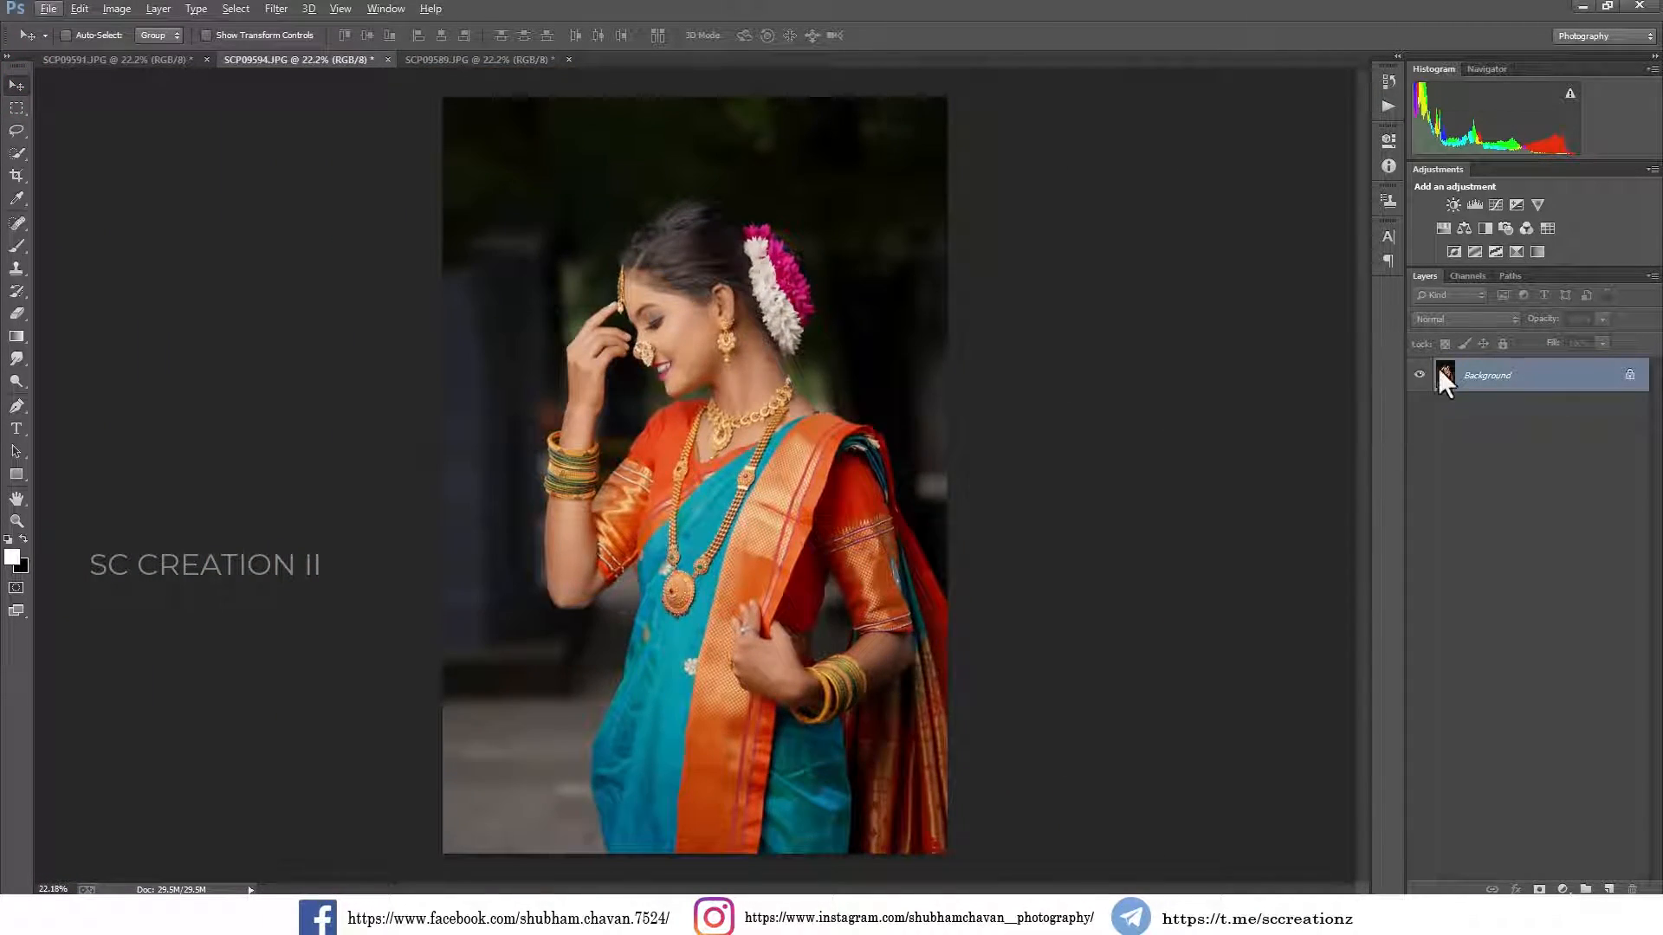
{"action": "right_click", "coordinate": [1520, 369]}
{"action": "left_click", "coordinate": [1520, 418]}
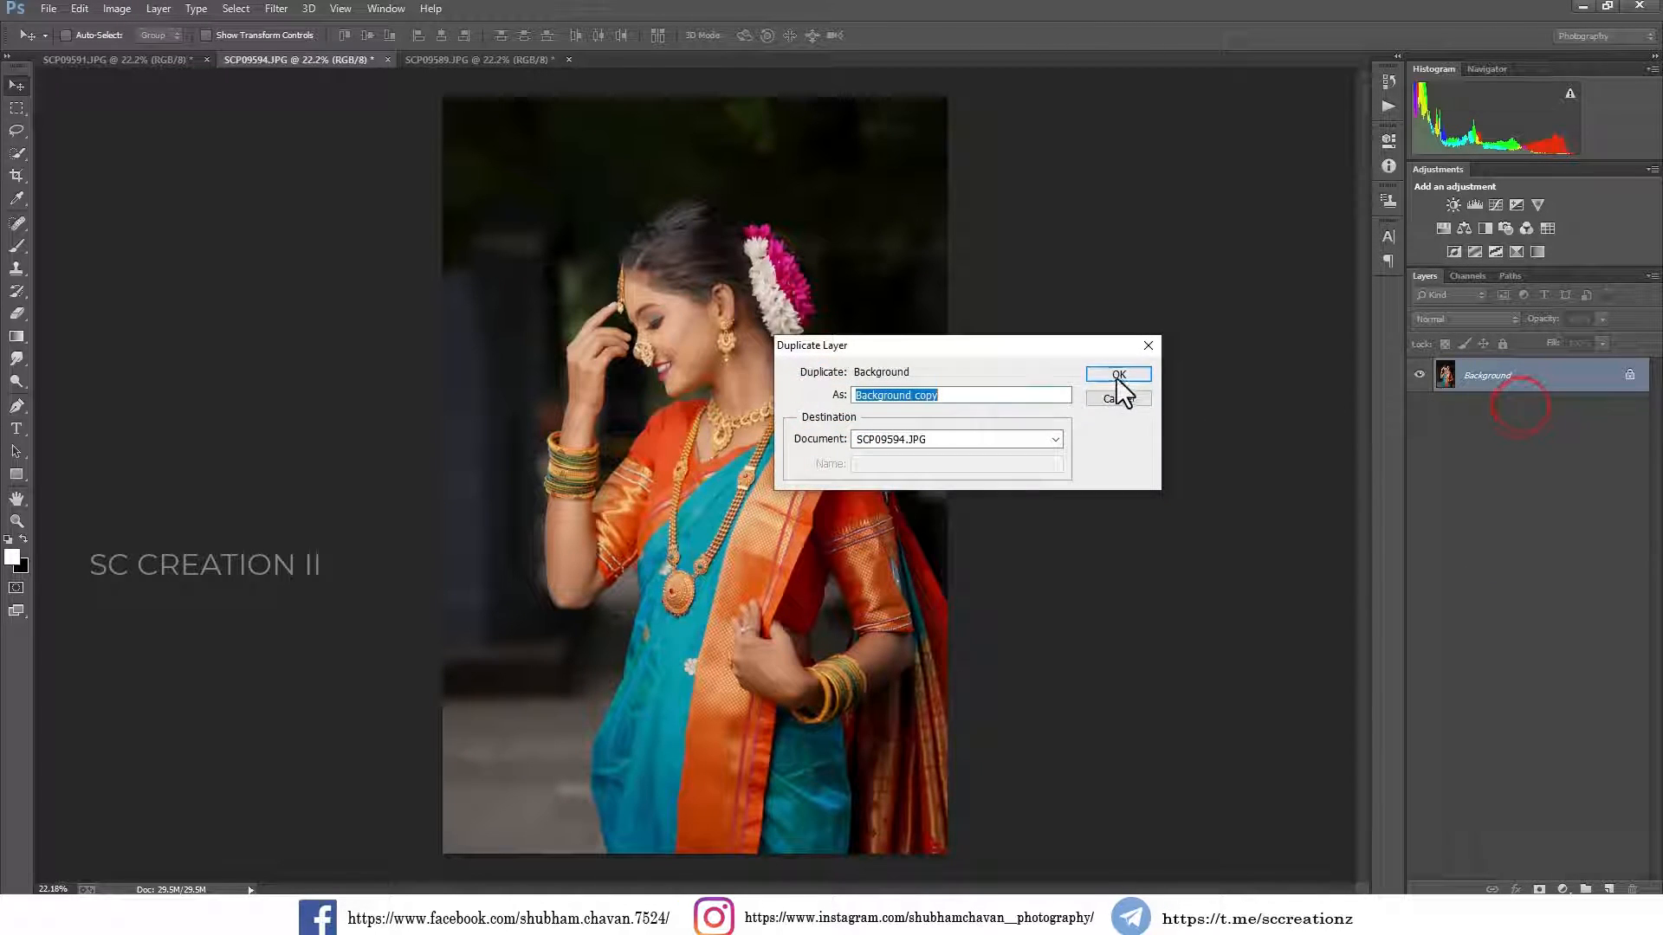
{"action": "left_click", "coordinate": [1118, 376]}
Open the Camera Raw Filter on the duplicated layer and set Tint to -10, Exposure to +0.20 and Contrast to -12
{"action": "left_click", "coordinate": [277, 9]}
{"action": "left_click", "coordinate": [337, 106]}
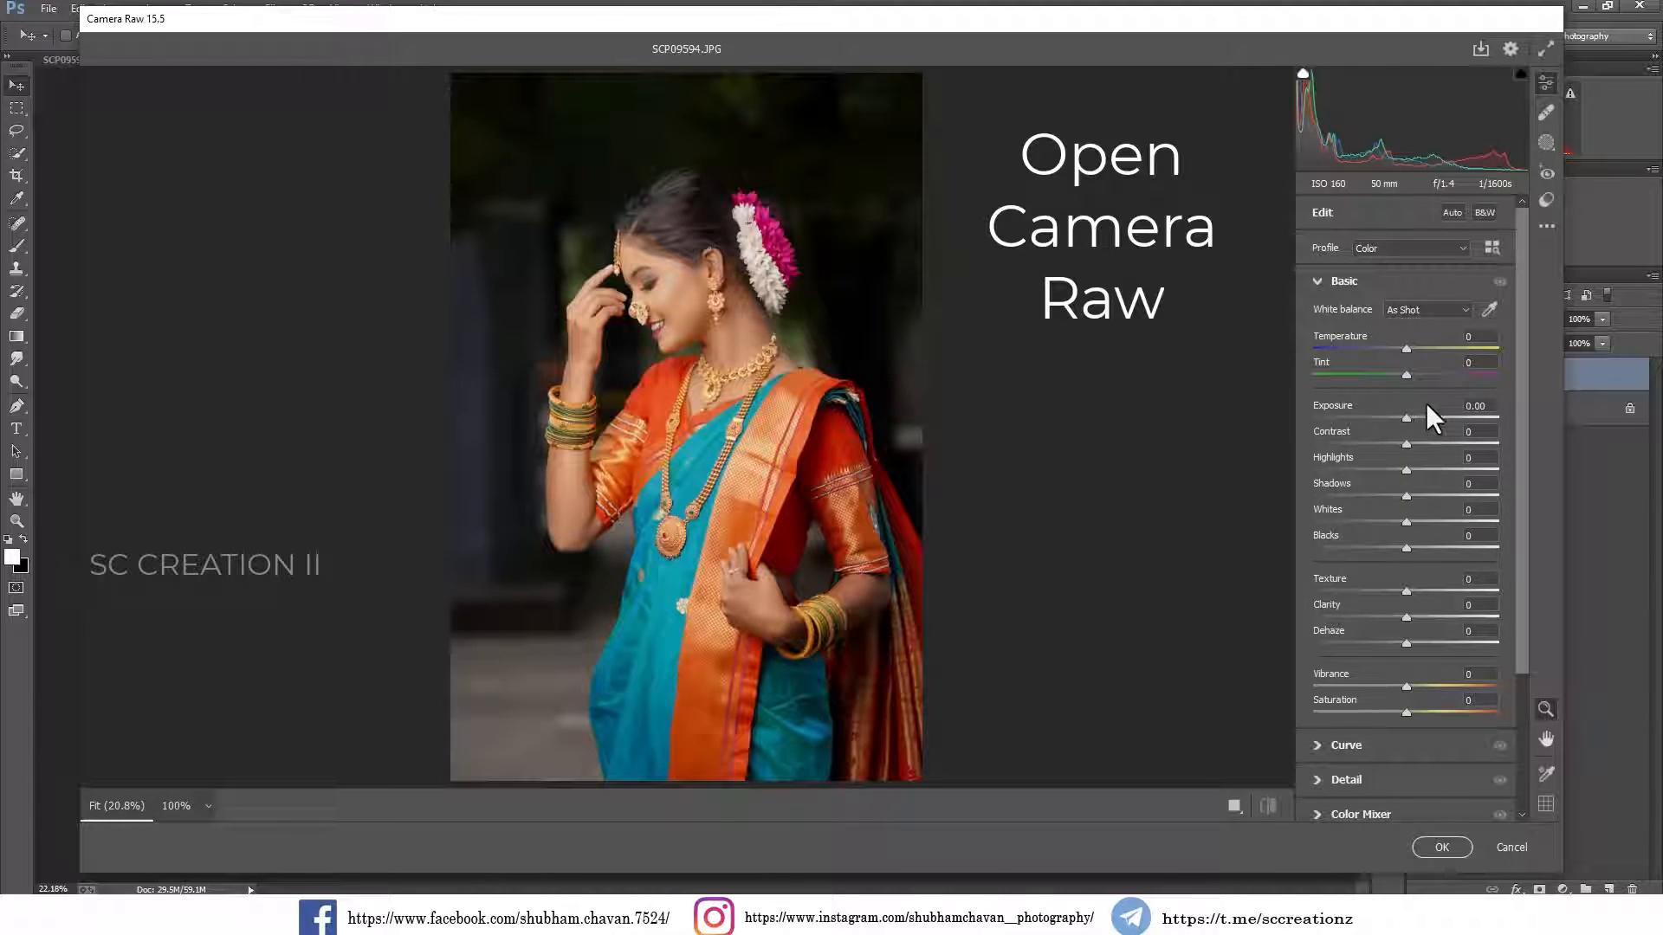
{"action": "left_click_drag", "start_coordinate": [1412, 377], "coordinate": [1397, 377]}
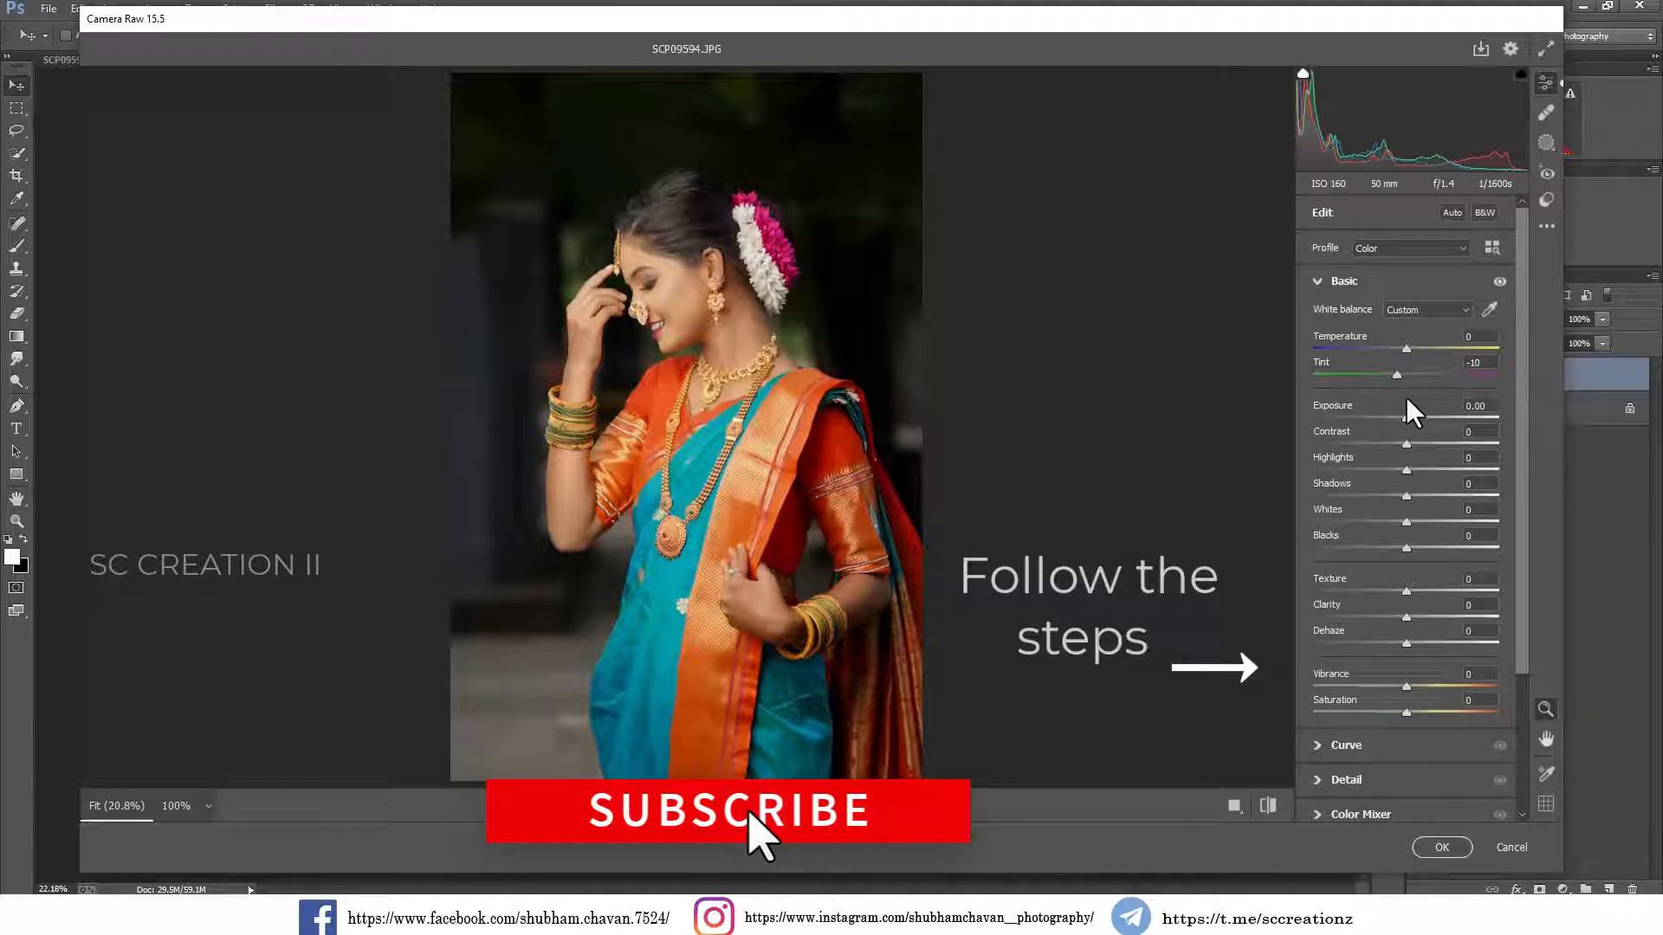
{"action": "mouse_move", "coordinate": [1406, 419]}
{"action": "left_mouse_down"}
{"action": "mouse_move", "coordinate": [1380, 419]}
{"action": "mouse_move", "coordinate": [1407, 419]}
{"action": "mouse_move", "coordinate": [1394, 443]}
{"action": "left_mouse_up"}
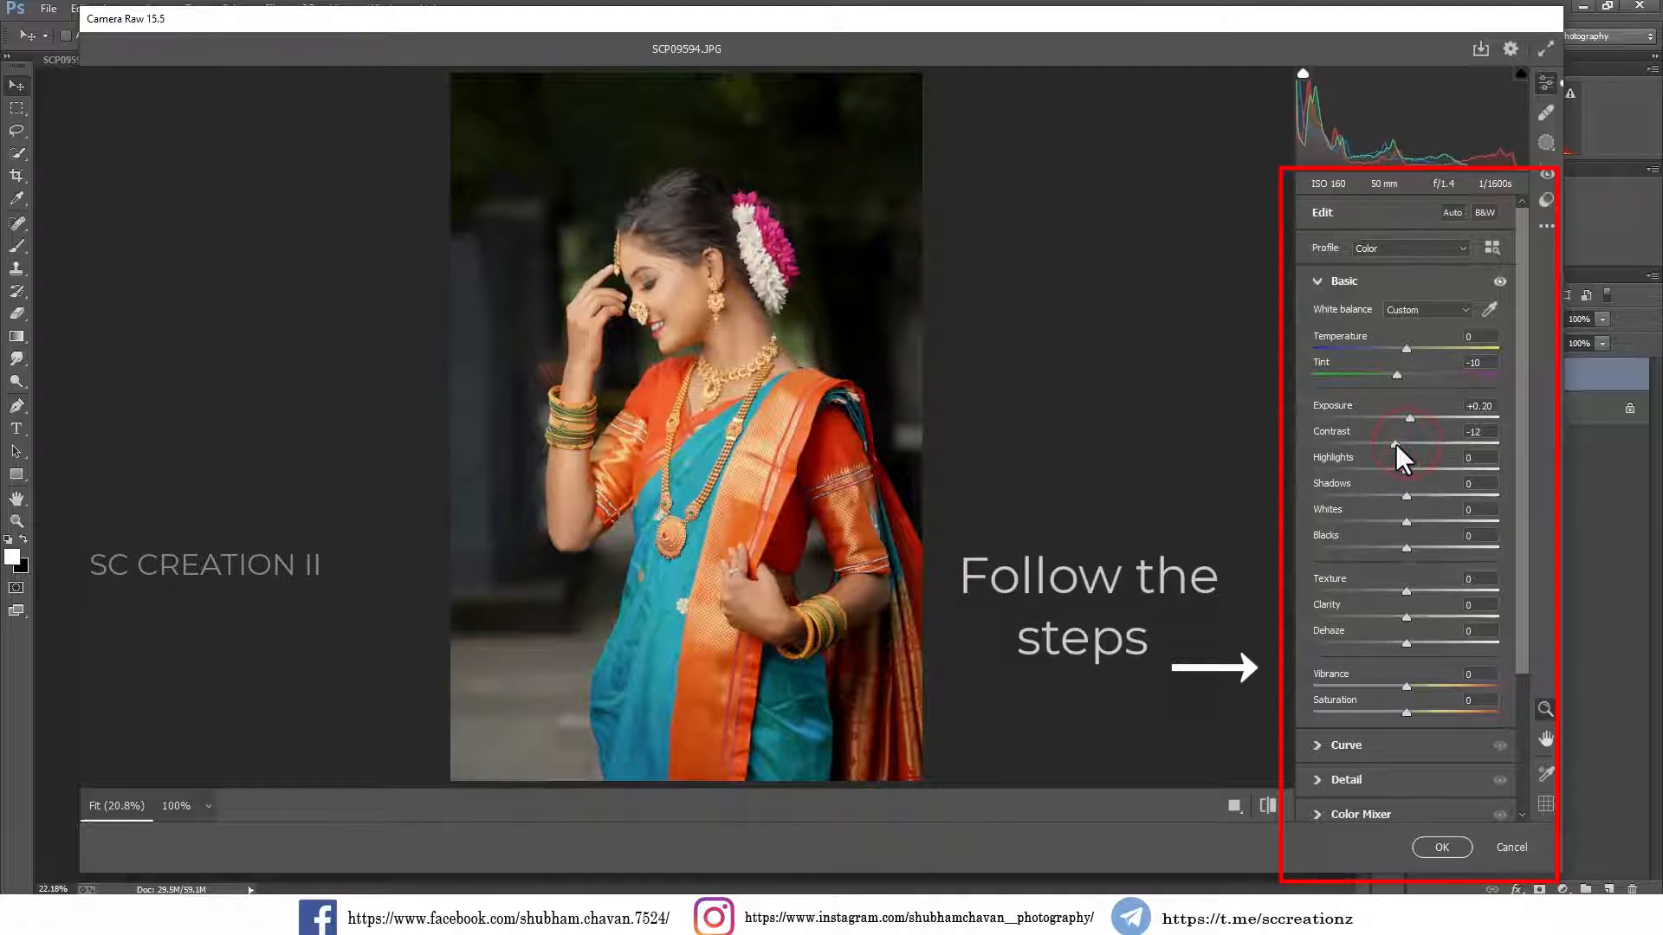
Set Highlights to -33, Shadows to +73, Whites to -12, Blacks to -45 and Clarity to +5
{"action": "left_click_drag", "start_coordinate": [1405, 470], "coordinate": [1460, 497]}
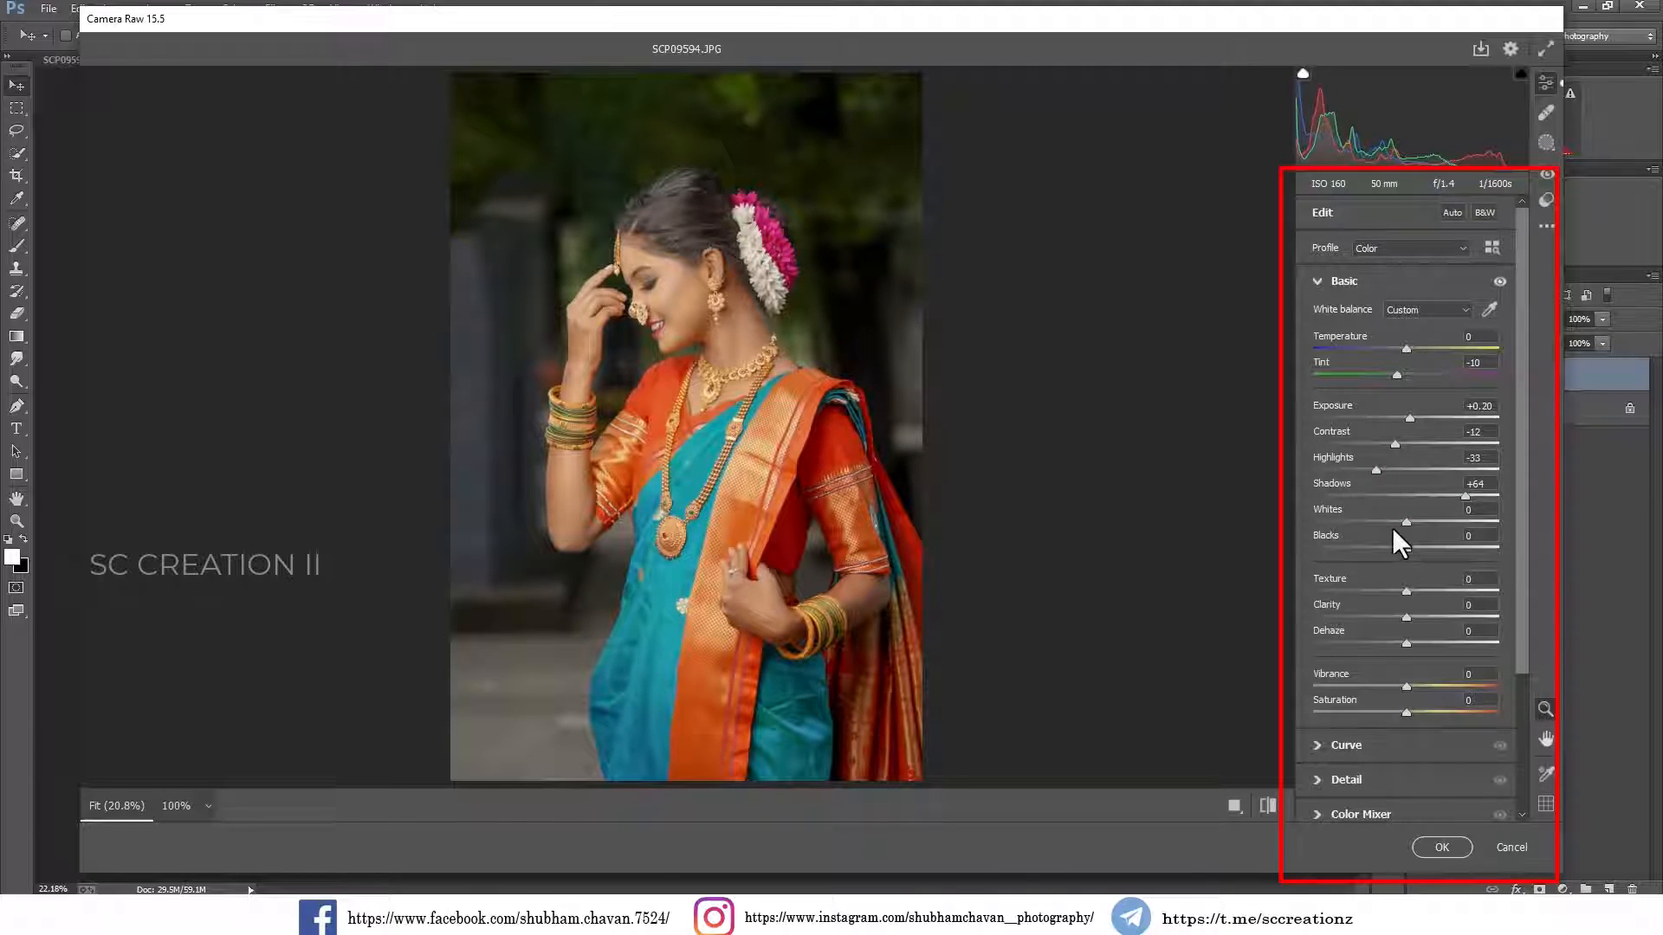
{"action": "left_click_drag", "start_coordinate": [1405, 521], "coordinate": [1363, 545]}
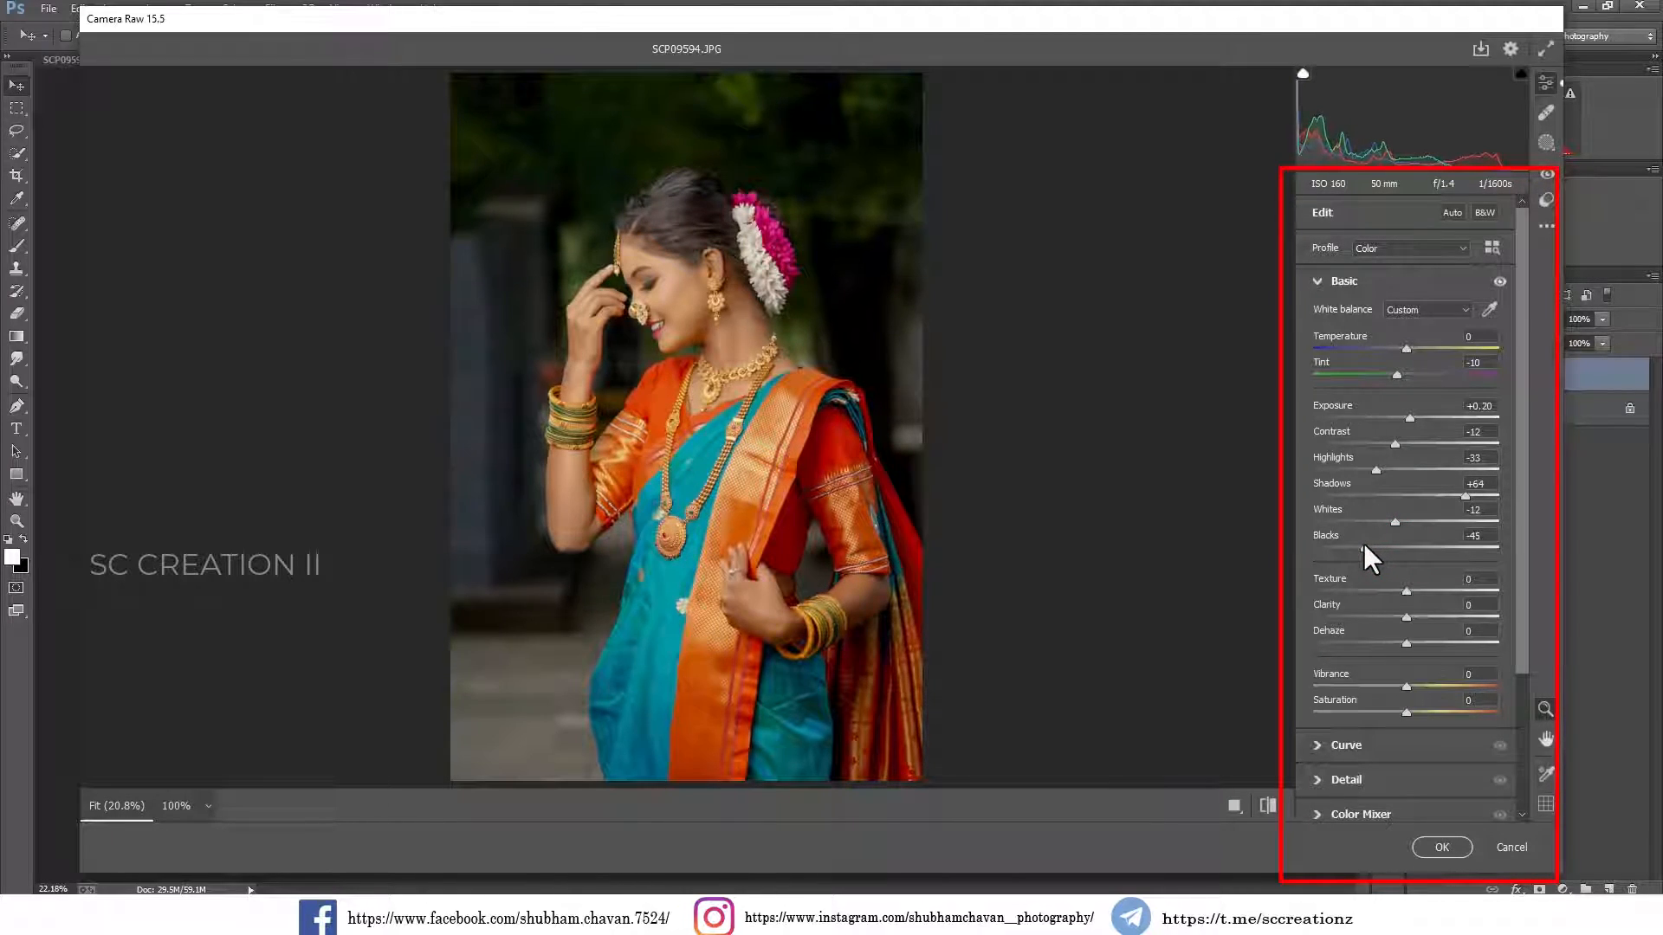
{"action": "left_click_drag", "start_coordinate": [1468, 499], "coordinate": [1479, 499]}
{"action": "left_click_drag", "start_coordinate": [1406, 616], "coordinate": [1408, 608]}
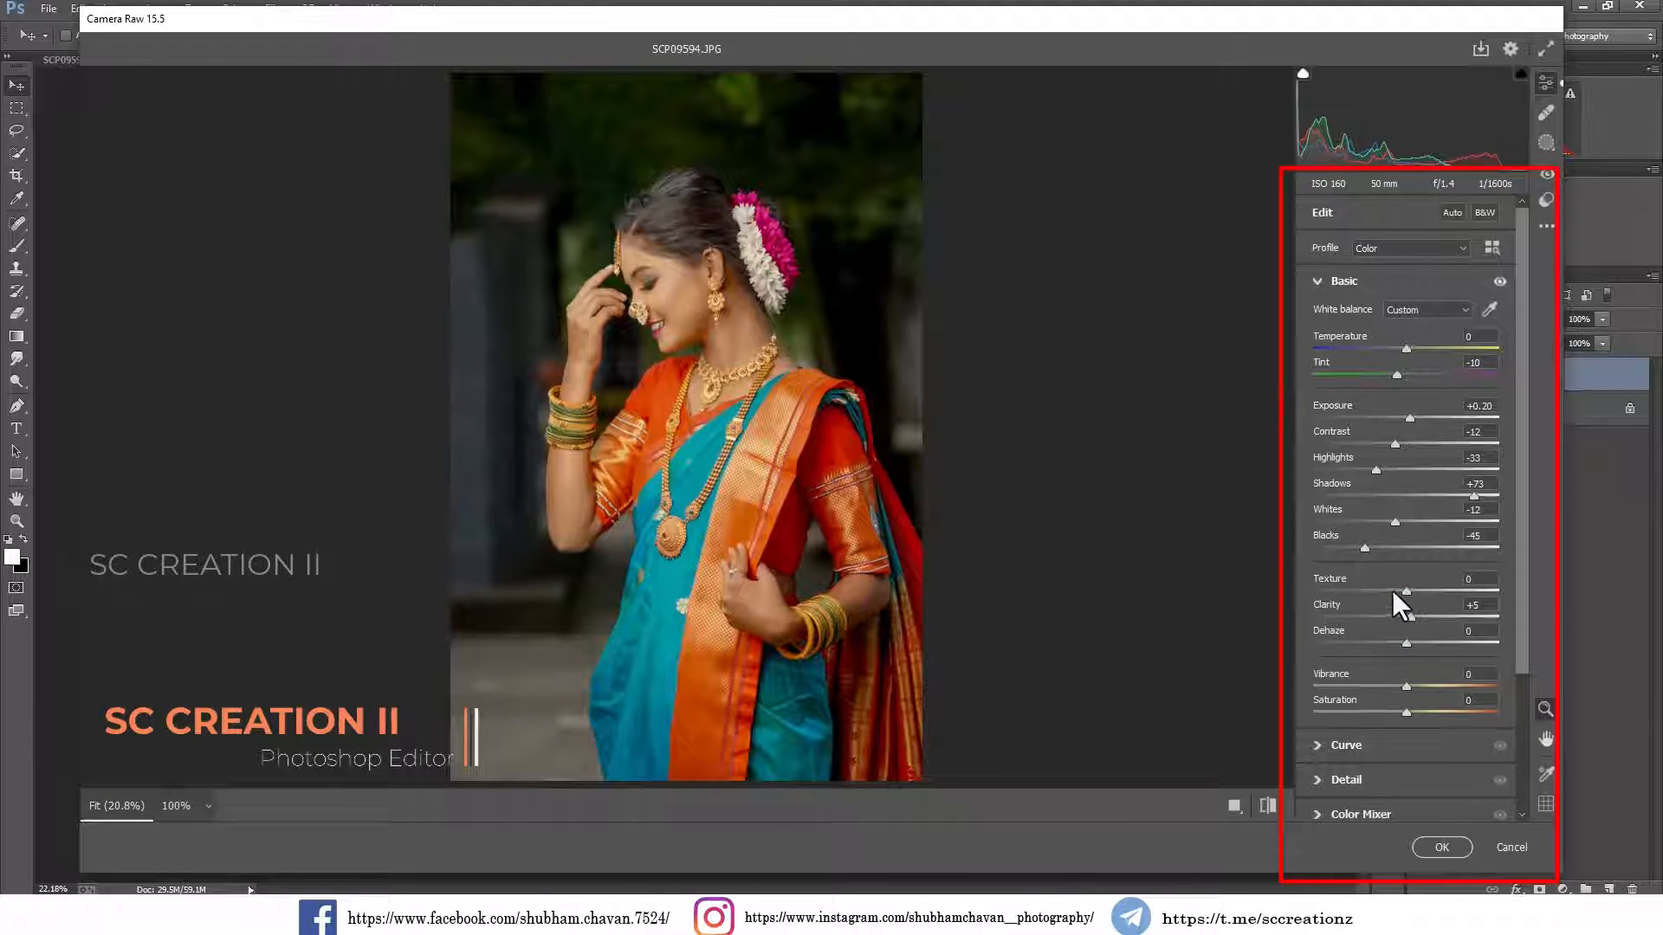
Lower the Shadows of the parametric curve to -22
{"action": "left_click", "coordinate": [1318, 282]}
{"action": "left_click", "coordinate": [1327, 325]}
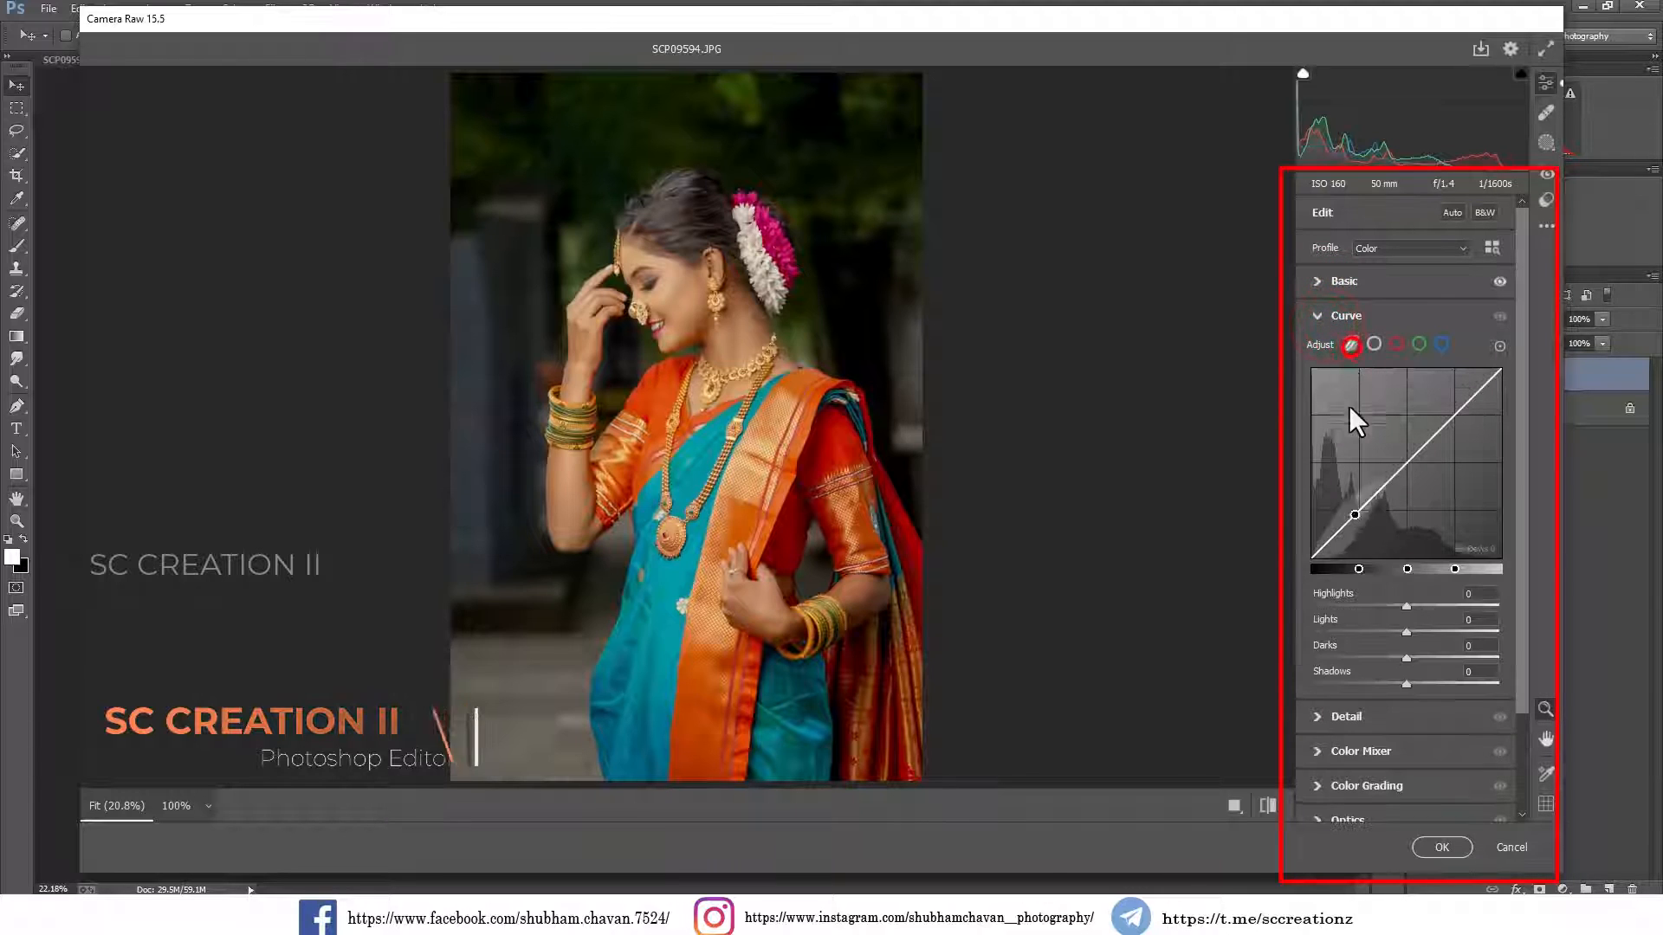
{"action": "mouse_move", "coordinate": [1406, 686]}
{"action": "left_mouse_down"}
{"action": "mouse_move", "coordinate": [1364, 684]}
{"action": "mouse_move", "coordinate": [1378, 684]}
{"action": "left_mouse_up"}
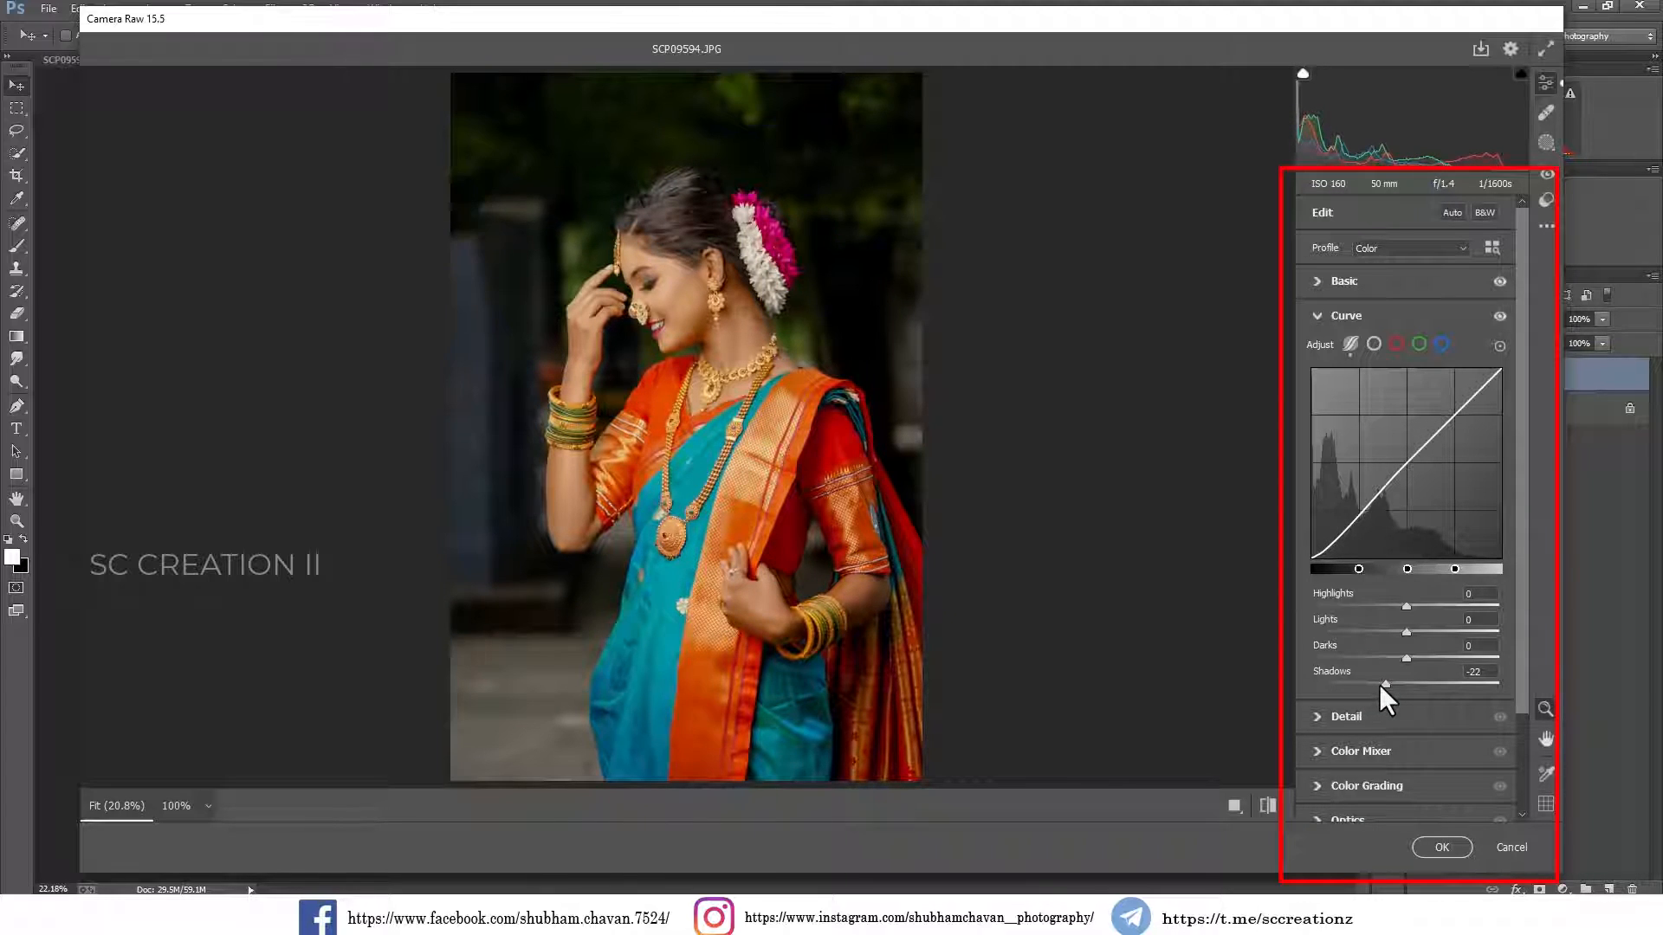
On the blue channel curve, anchor the midpoint at the center and raise the black point to an output of 16
{"action": "left_click", "coordinate": [1441, 344]}
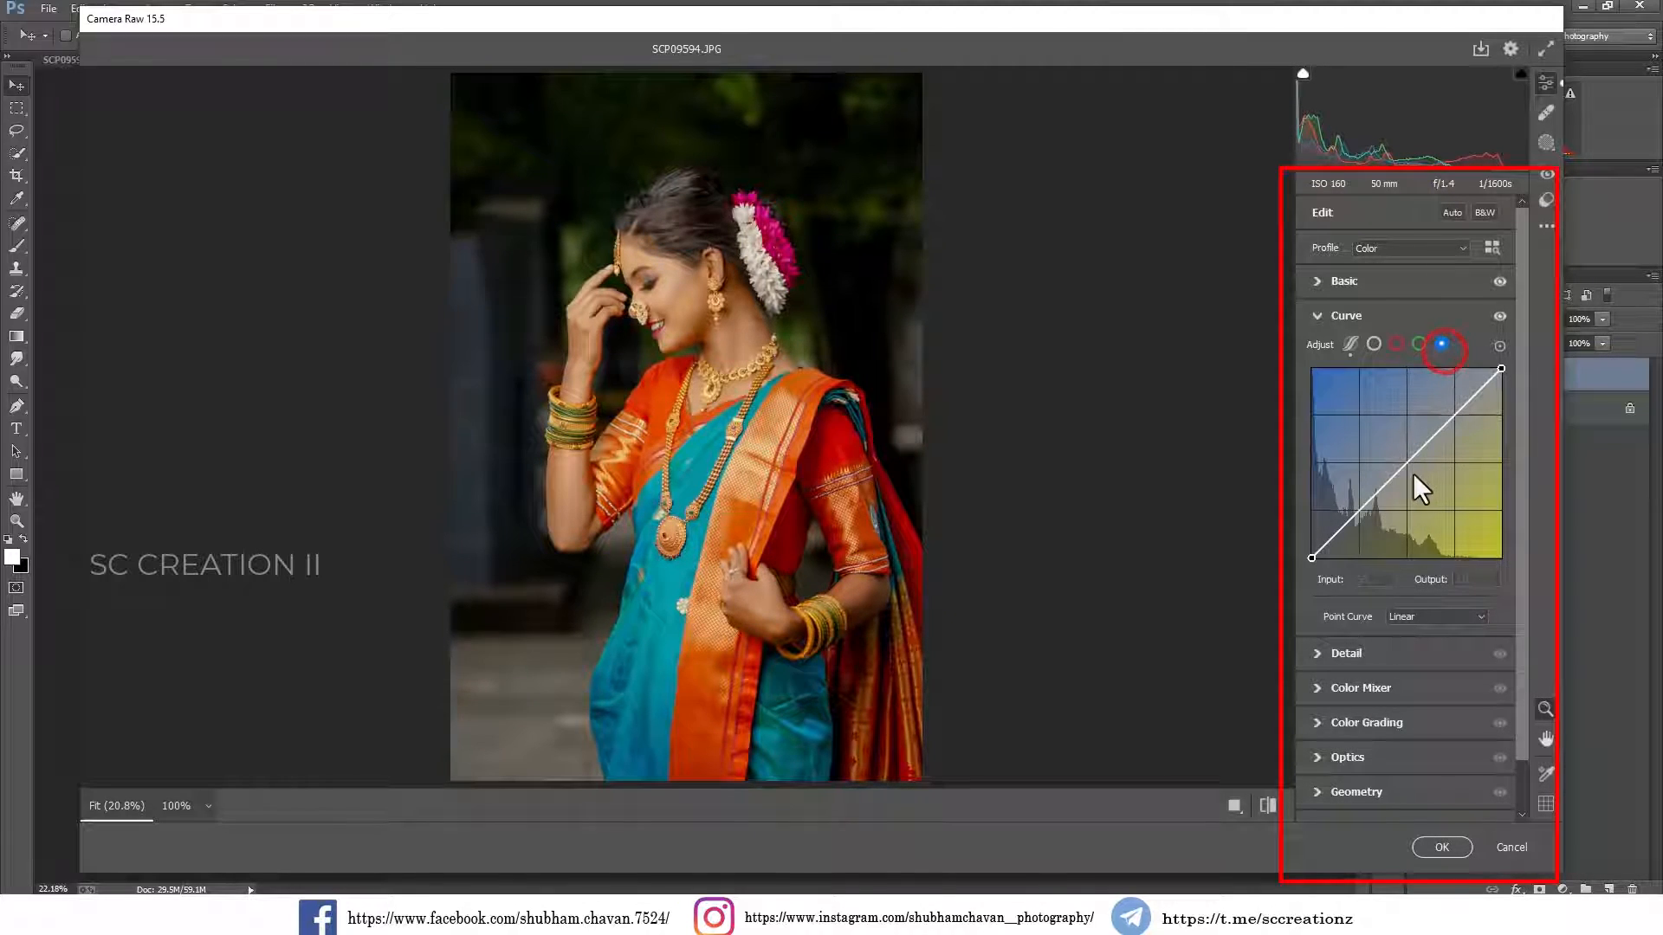
{"action": "left_click", "coordinate": [1406, 462]}
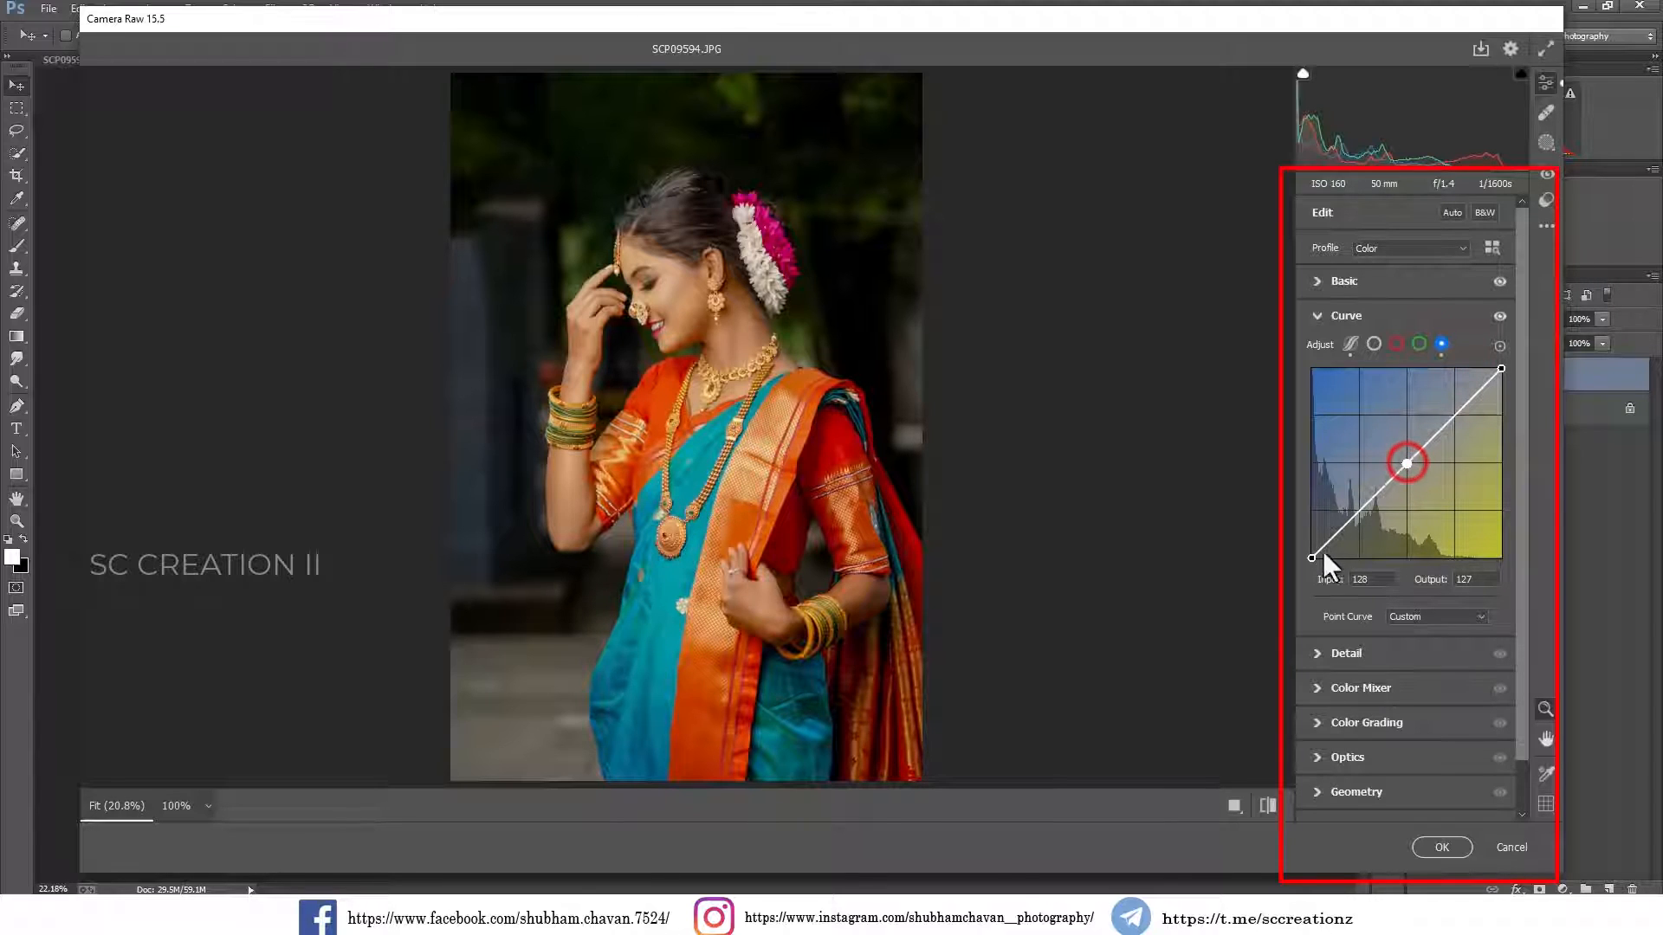
{"action": "left_click_drag", "start_coordinate": [1308, 559], "coordinate": [1306, 553]}
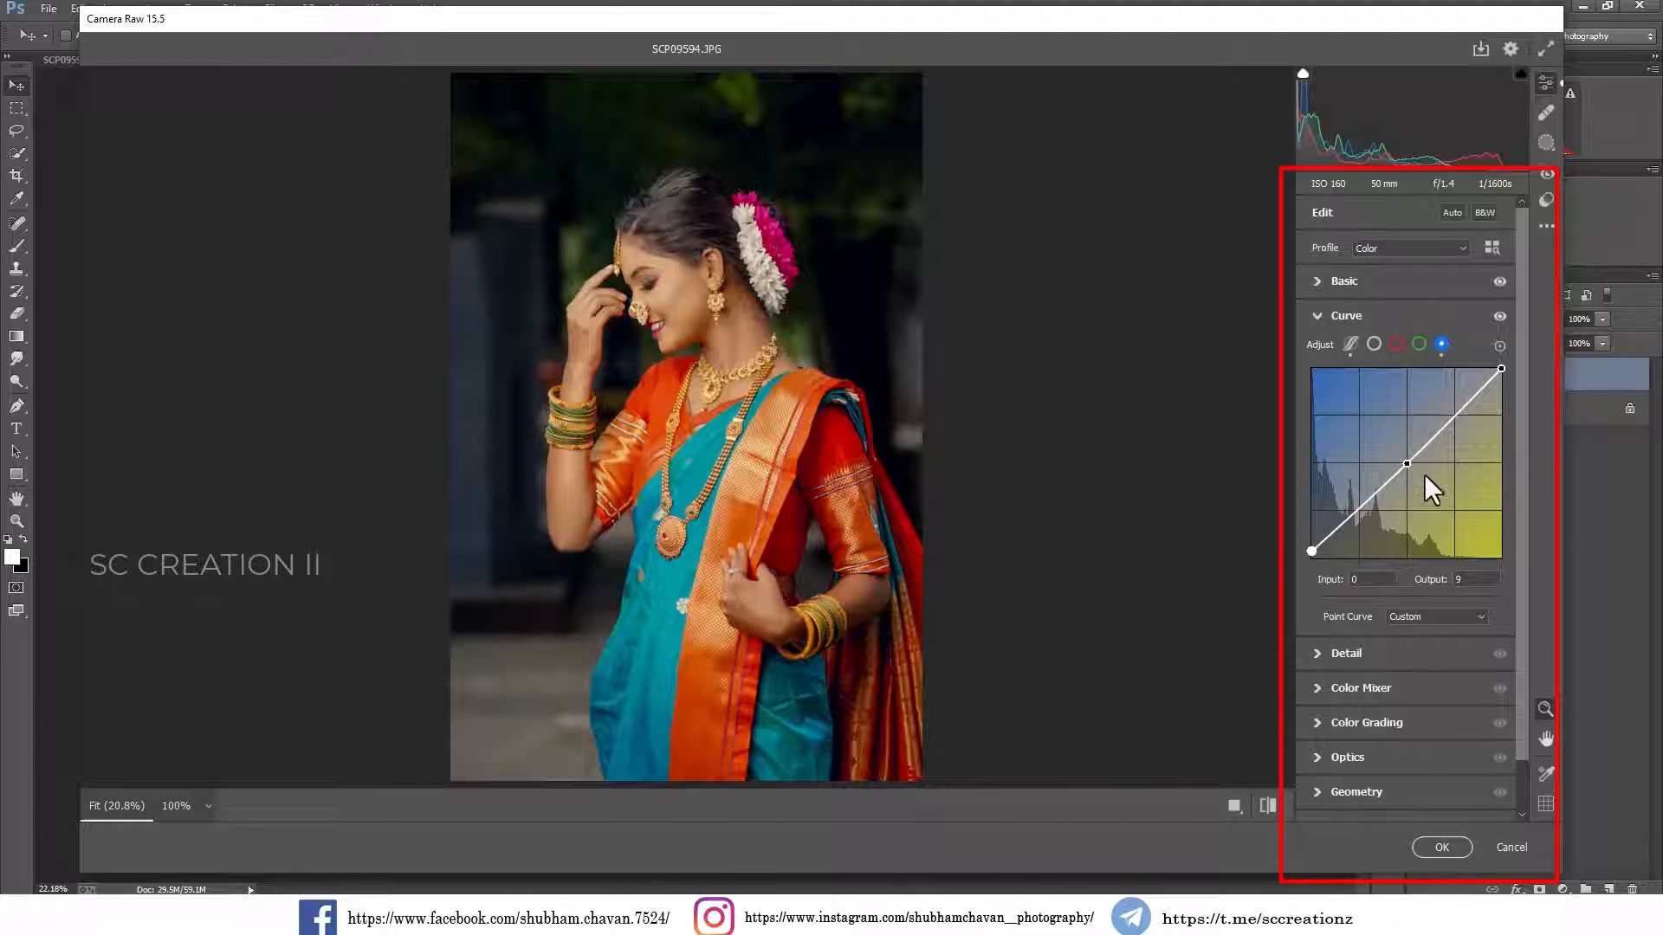
{"action": "left_click_drag", "start_coordinate": [1406, 459], "coordinate": [1407, 464]}
{"action": "left_click_drag", "start_coordinate": [1311, 551], "coordinate": [1305, 544]}
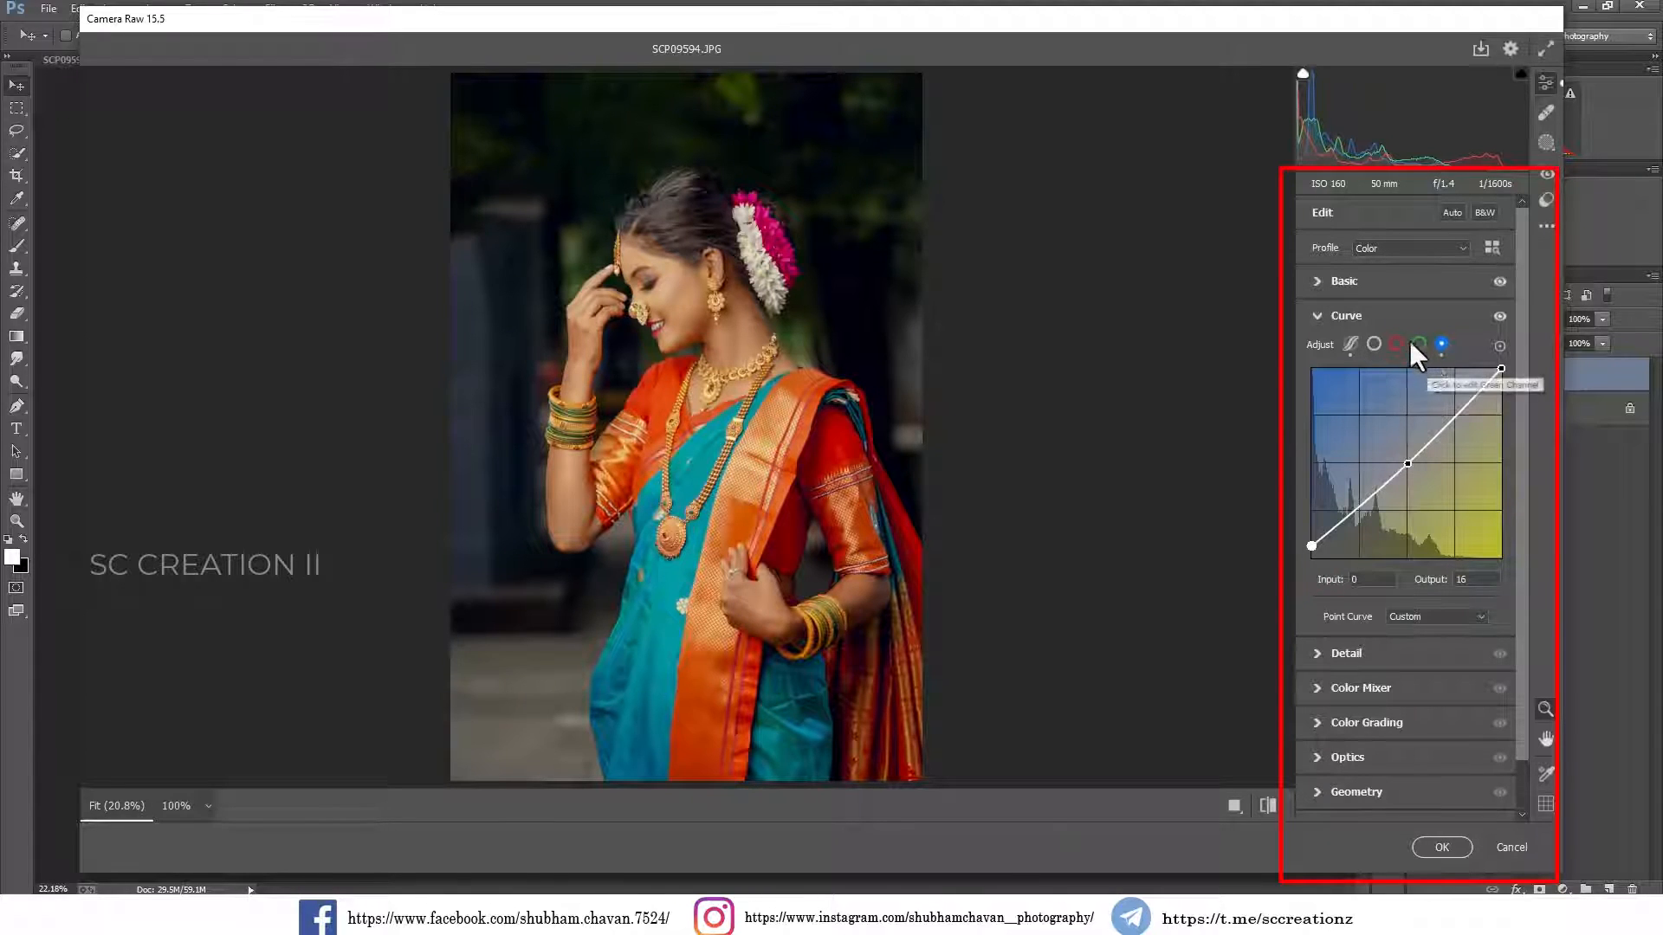
{"action": "left_click", "coordinate": [1356, 319]}
Set the Detail values to Sharpening 27, Noise Reduction 12 and Color Noise Reduction 14
{"action": "left_click", "coordinate": [1344, 355]}
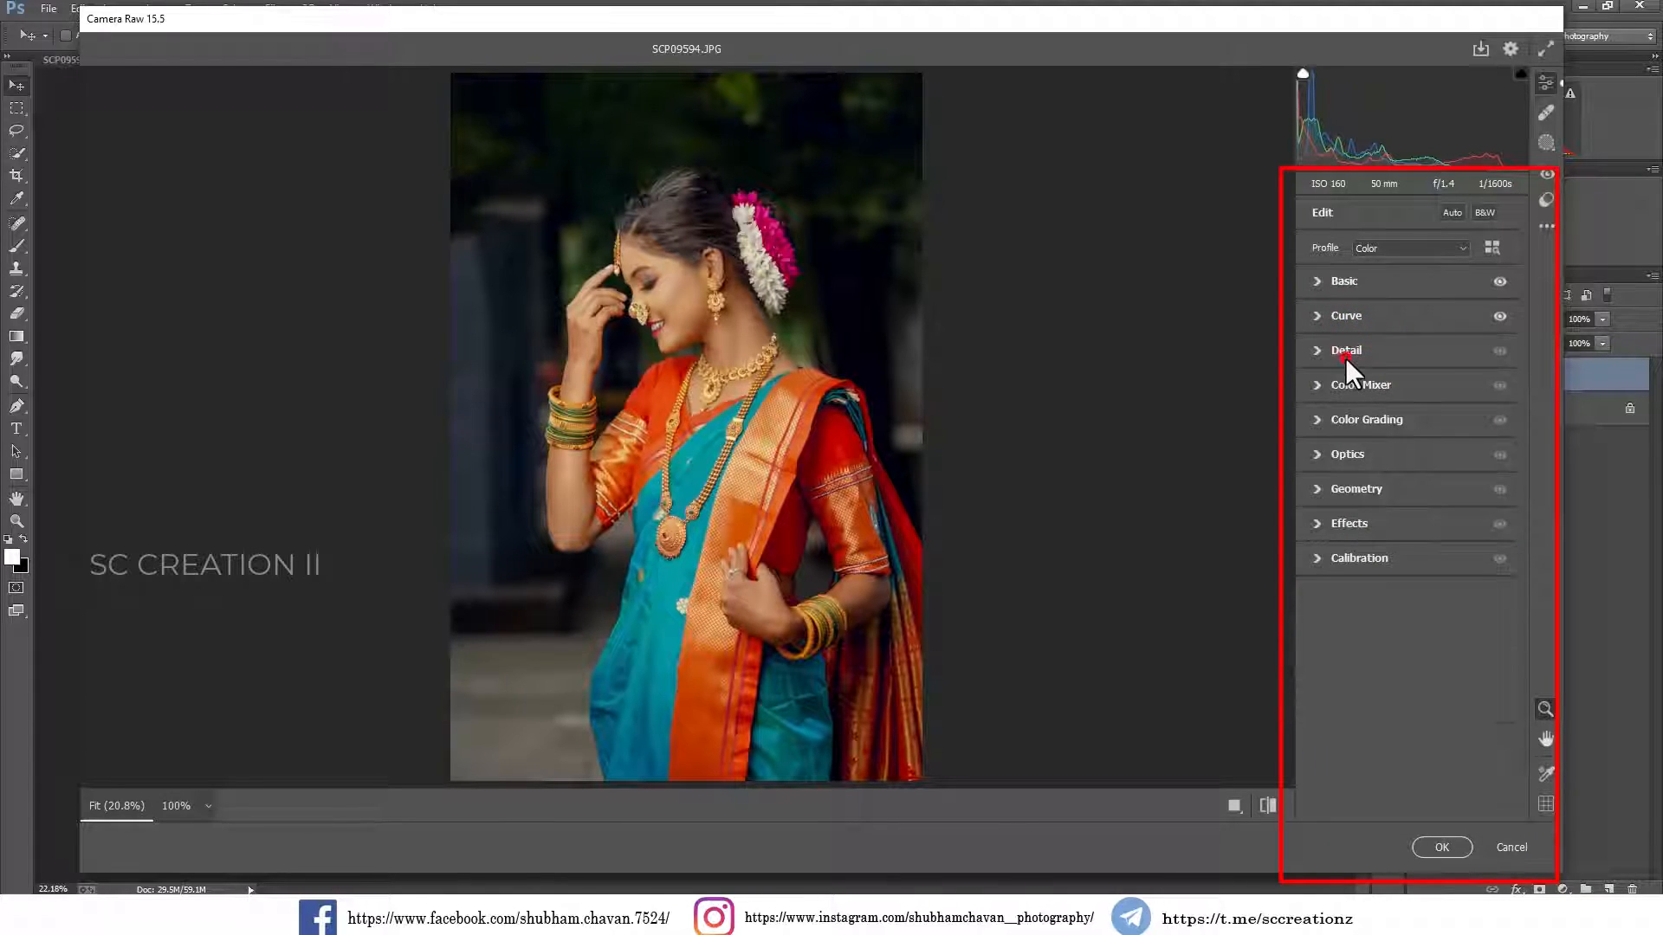
{"action": "left_click", "coordinate": [1340, 393]}
{"action": "left_click", "coordinate": [1334, 425]}
{"action": "left_click", "coordinate": [1337, 459]}
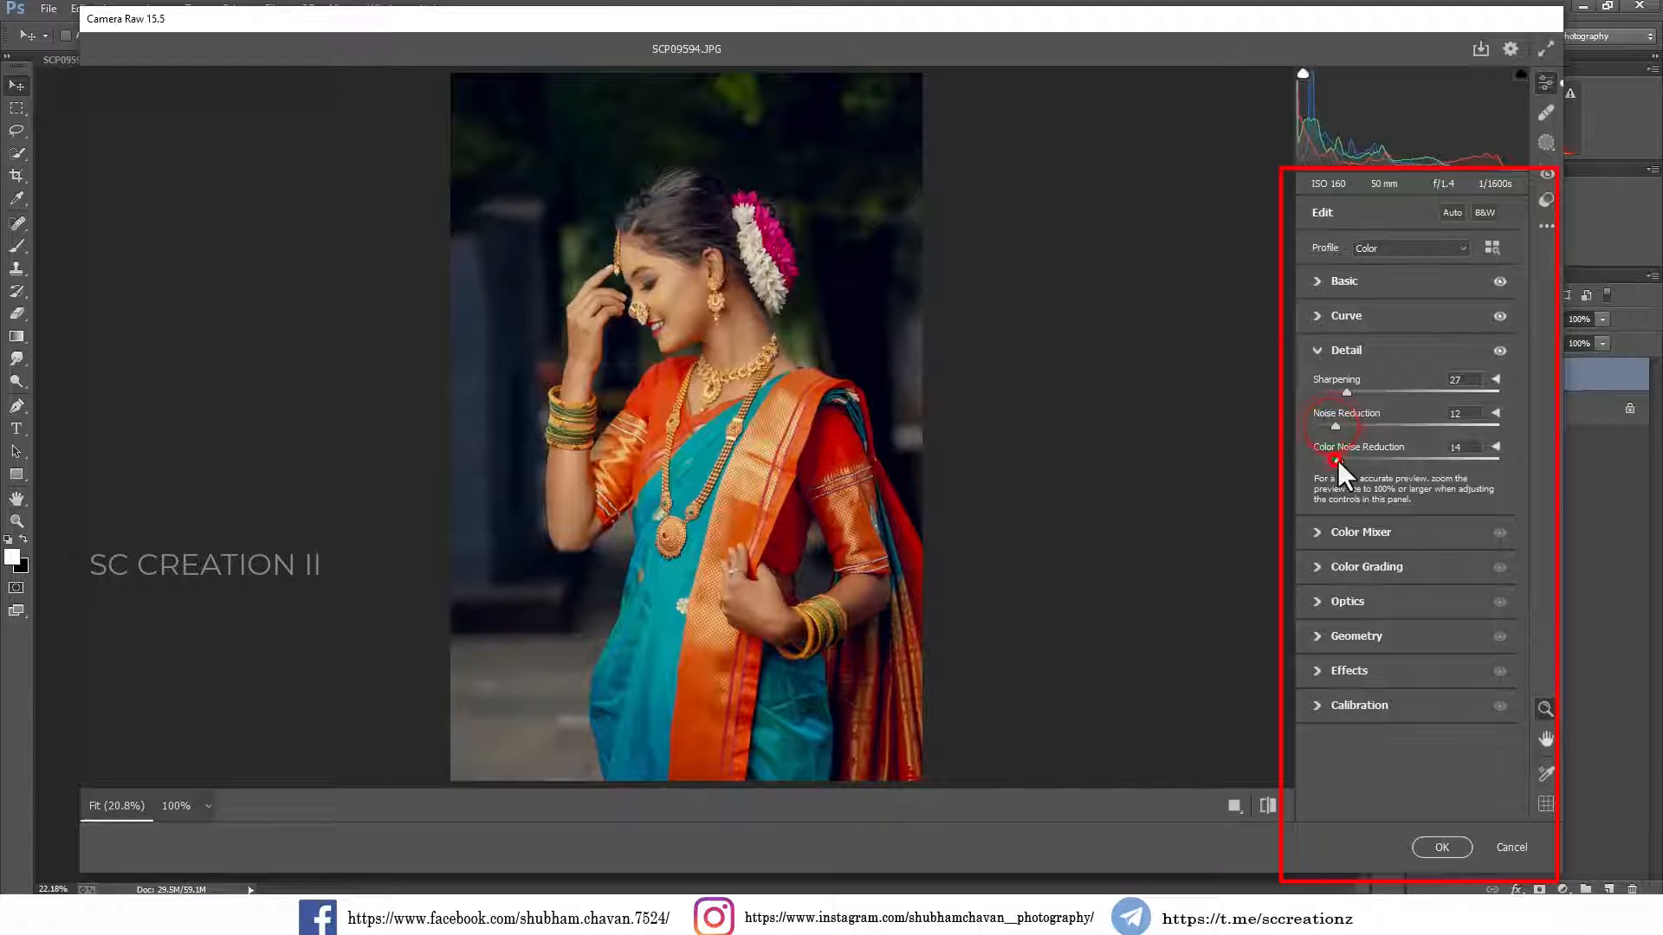
{"action": "left_click", "coordinate": [1328, 351]}
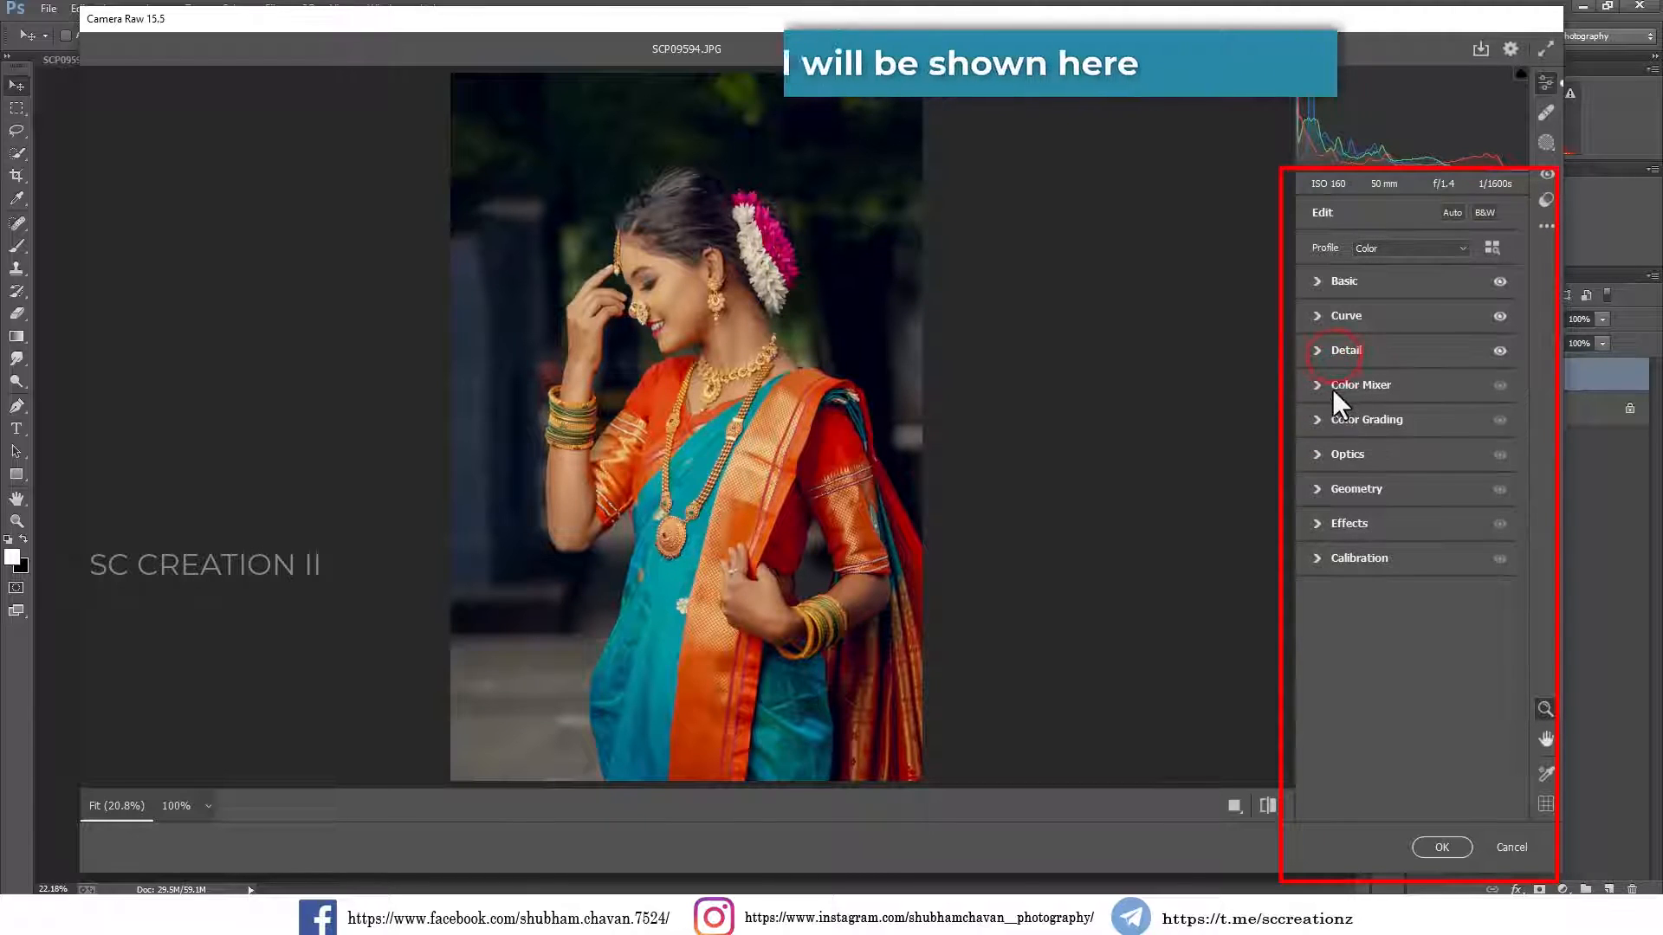
In the Color Mixer, set the Yellows hue to -36 and shift the Greens hue toward aqua
{"action": "left_click", "coordinate": [1332, 386]}
{"action": "left_click", "coordinate": [1325, 439]}
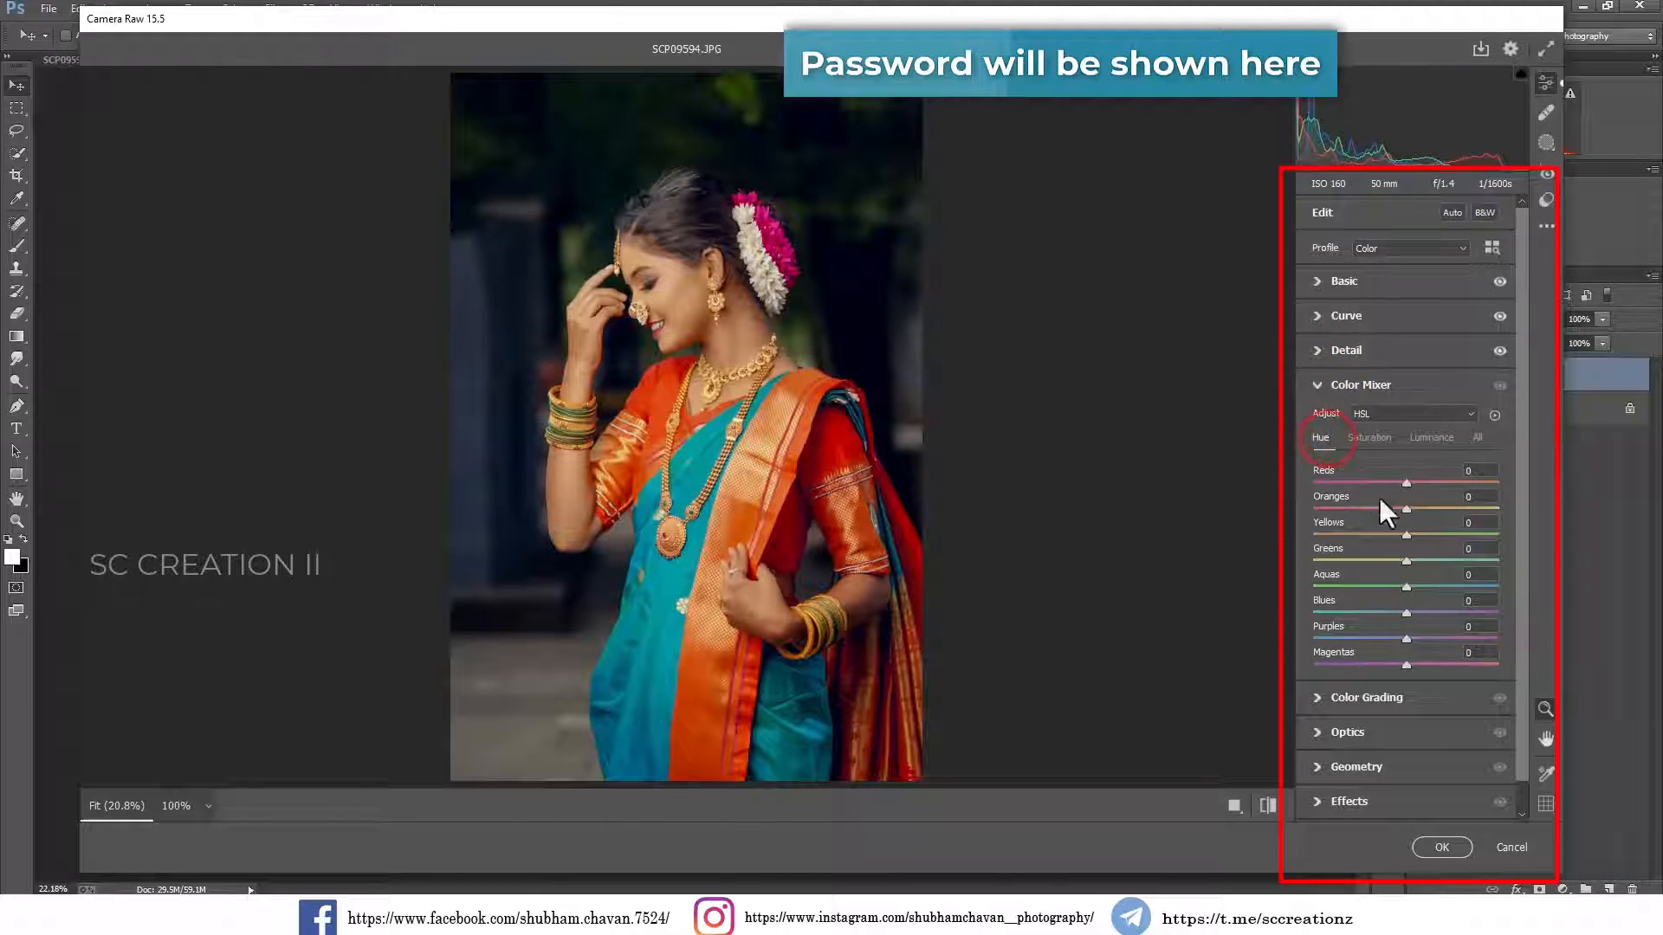
{"action": "left_click_drag", "start_coordinate": [1406, 534], "coordinate": [1372, 530]}
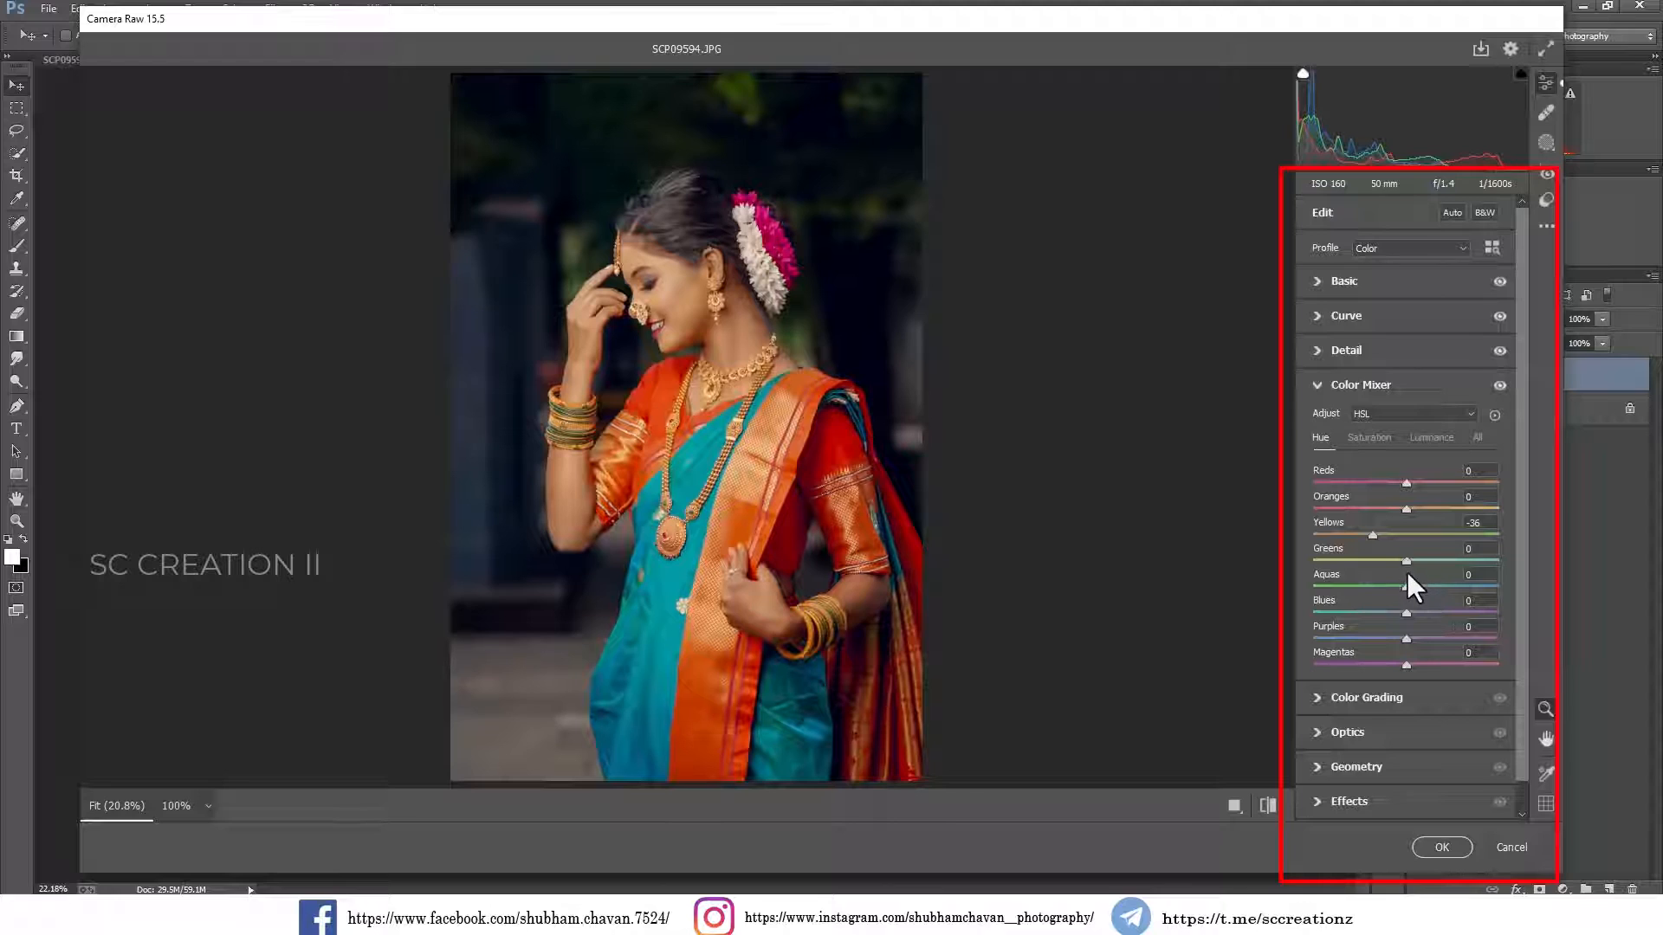
{"action": "left_click_drag", "start_coordinate": [1408, 561], "coordinate": [1434, 561]}
Set the Color Mixer saturation to Reds +24, Oranges -6, Yellows -47, Greens -60, Aquas +37 and Blues -14
{"action": "left_click", "coordinate": [1374, 436]}
{"action": "left_click_drag", "start_coordinate": [1409, 483], "coordinate": [1394, 622]}
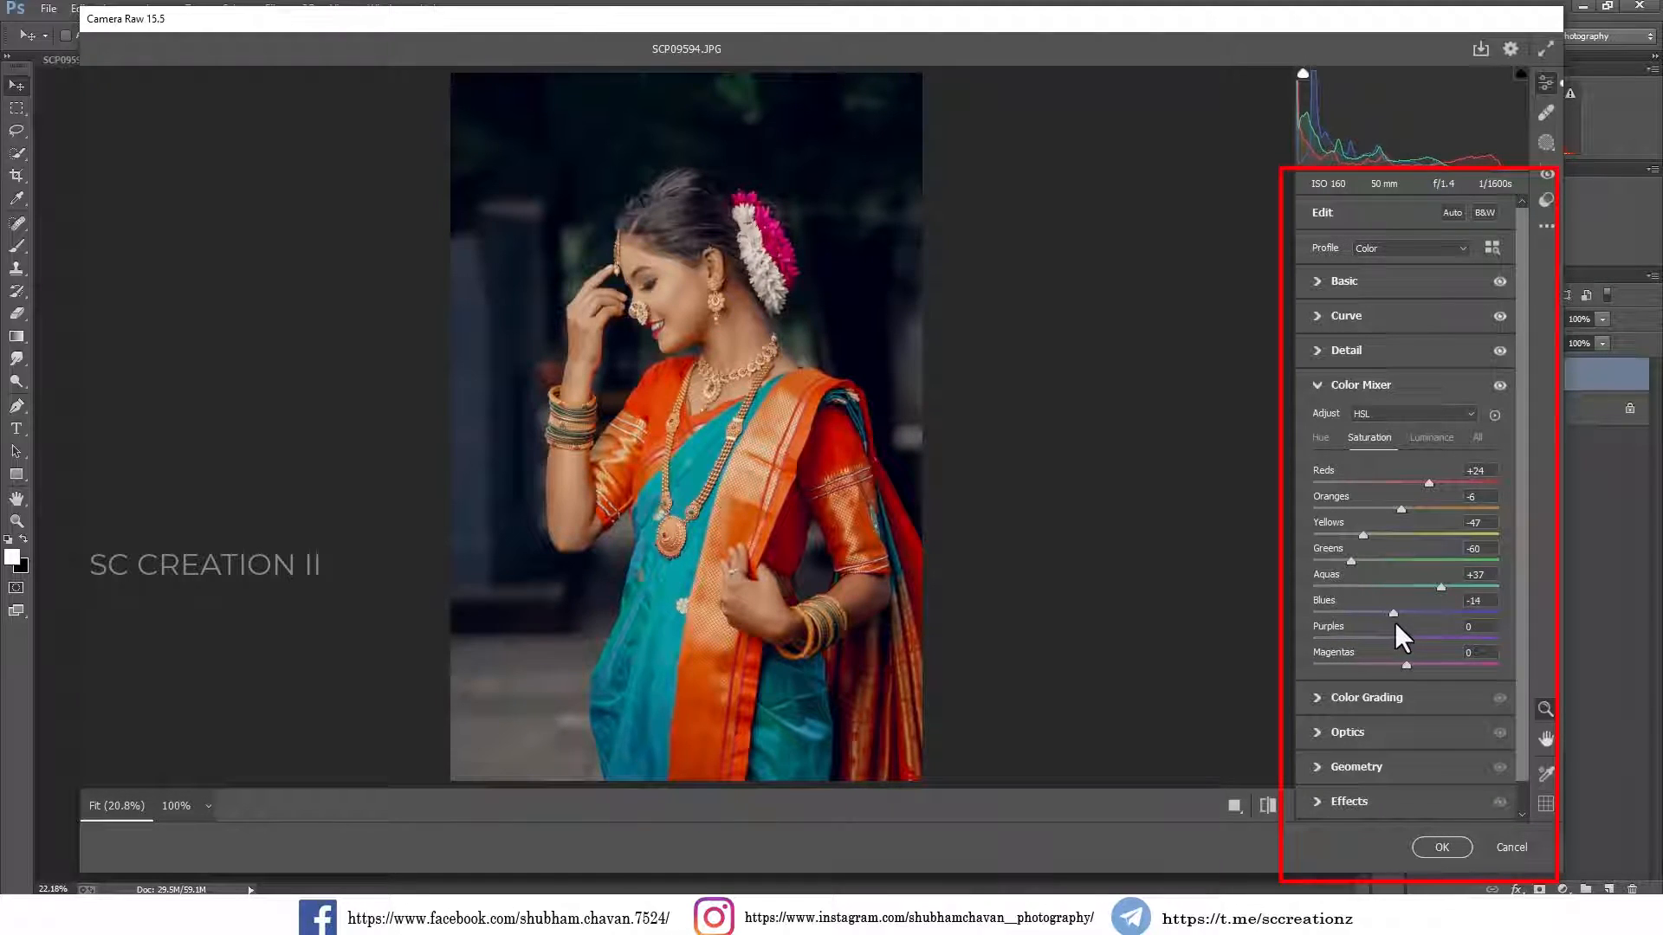
Set the Color Mixer luminance to Reds -7, Oranges +14, Yellows -20, Greens -31, Aquas +20 and Blues +26
{"action": "left_click", "coordinate": [1433, 437]}
{"action": "left_click_drag", "start_coordinate": [1411, 486], "coordinate": [1388, 538]}
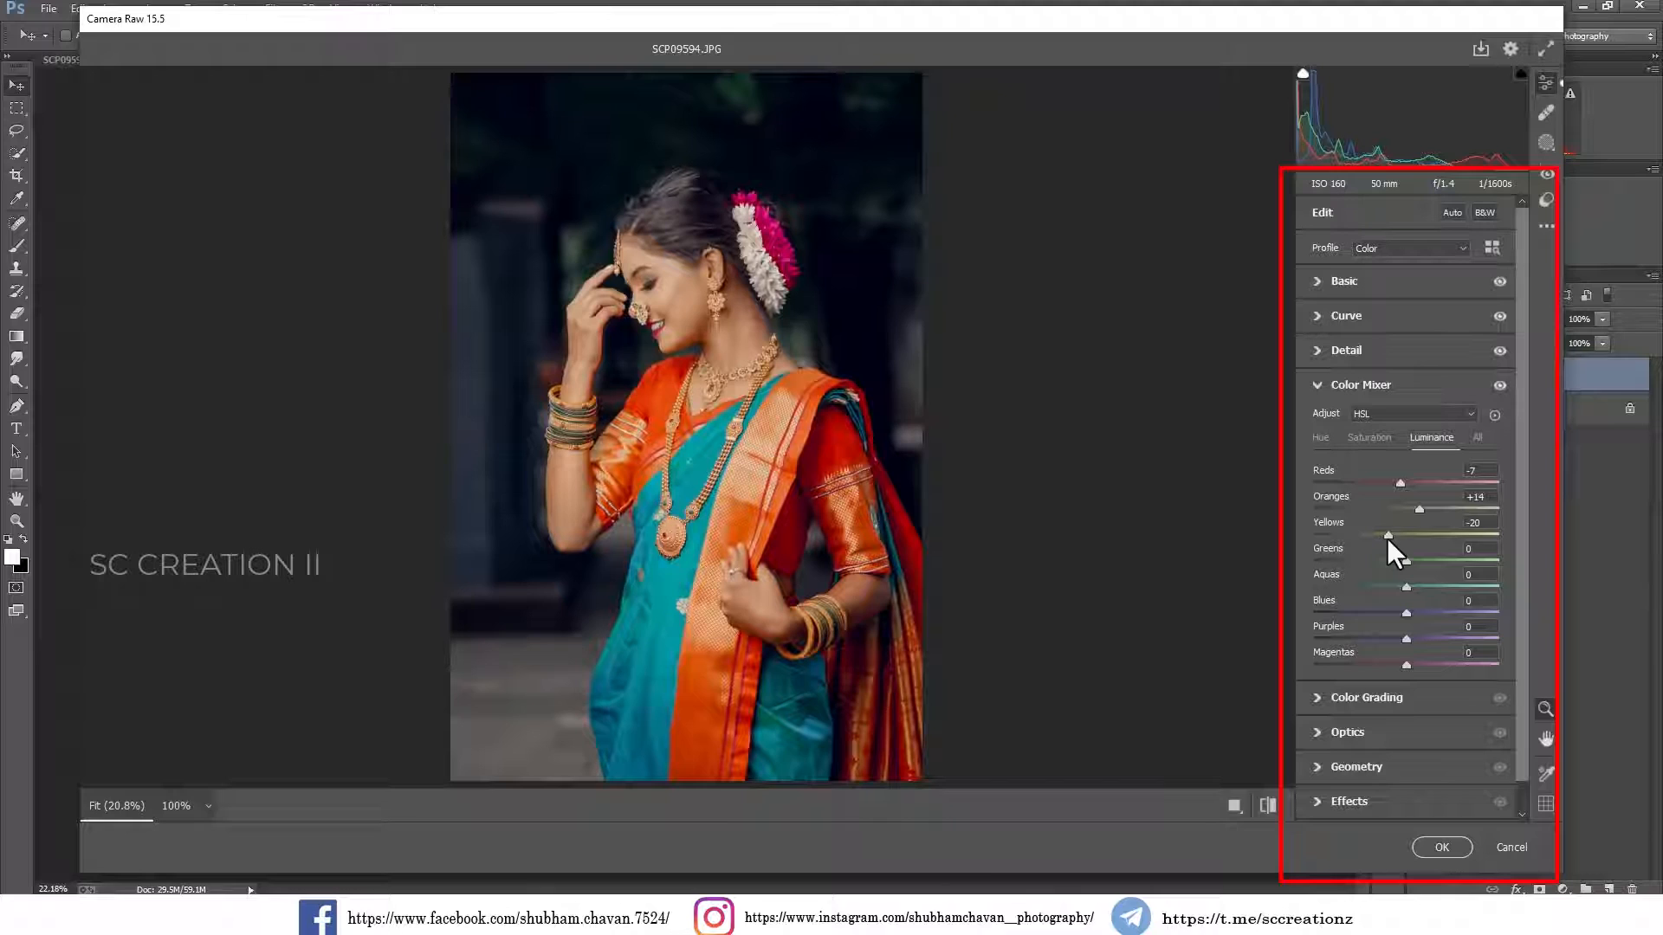
{"action": "left_click_drag", "start_coordinate": [1383, 559], "coordinate": [1375, 559]}
{"action": "mouse_move", "coordinate": [1404, 613]}
{"action": "left_mouse_down"}
{"action": "mouse_move", "coordinate": [1429, 613]}
{"action": "mouse_move", "coordinate": [1431, 585]}
{"action": "mouse_move", "coordinate": [1374, 586]}
{"action": "mouse_move", "coordinate": [1442, 587]}
{"action": "mouse_move", "coordinate": [1343, 590]}
{"action": "mouse_move", "coordinate": [1423, 589]}
{"action": "left_mouse_up"}
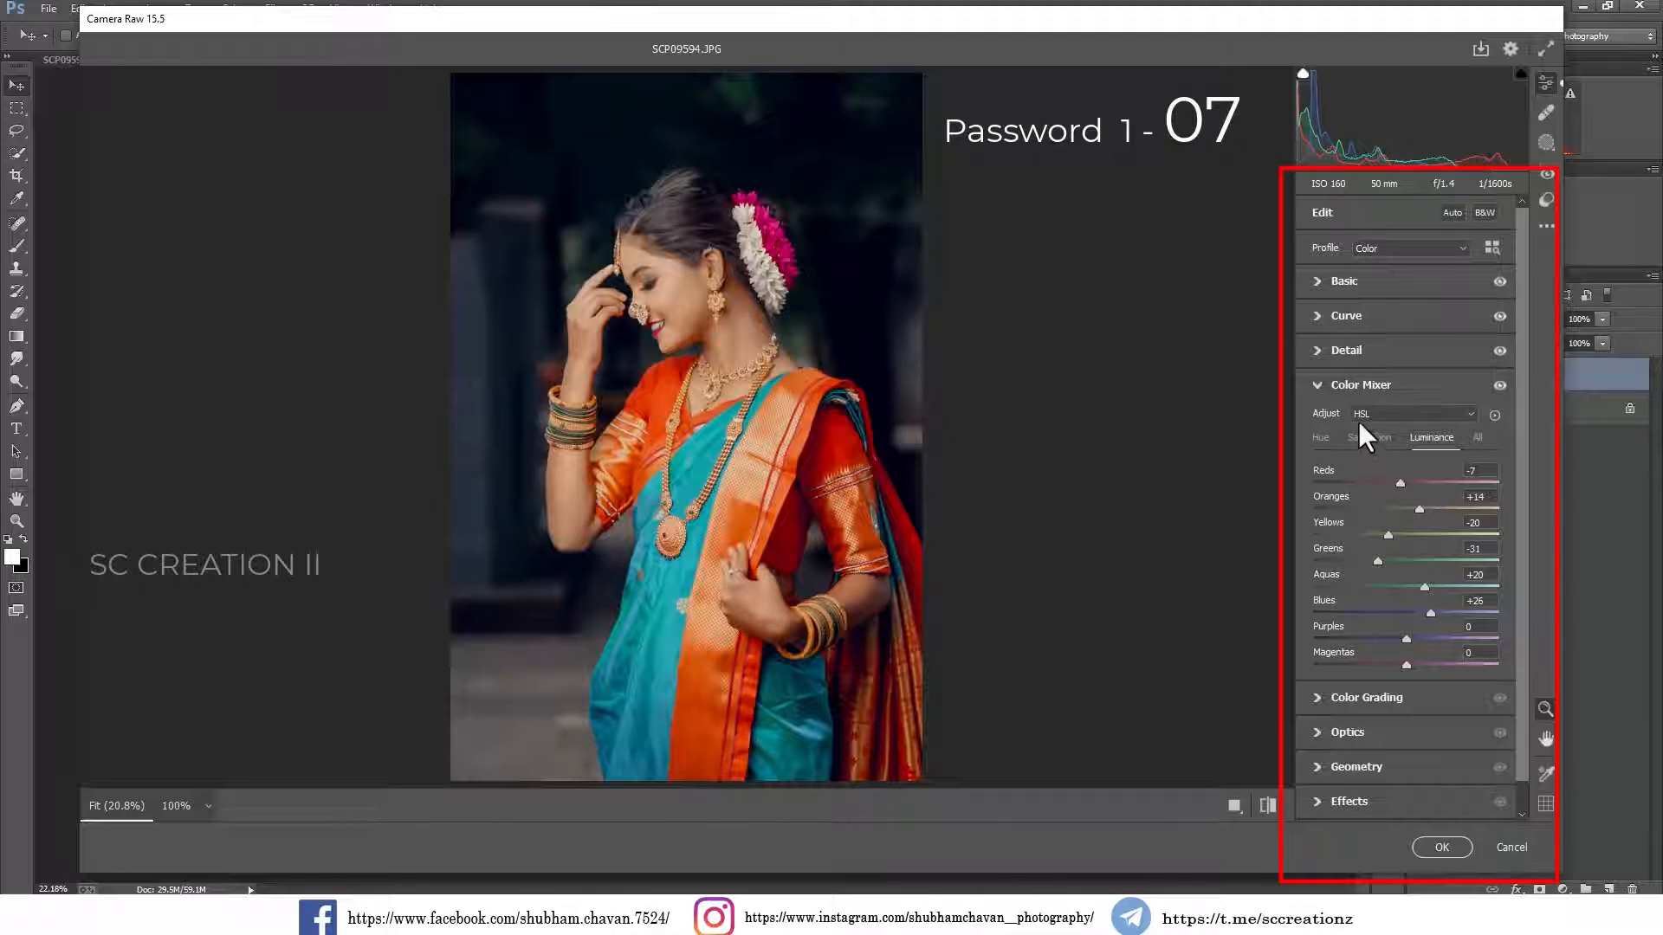
In Color Grading, set the shadows hue to 279 and add a slight amount of saturation
{"action": "left_click", "coordinate": [1333, 386]}
{"action": "left_click", "coordinate": [1335, 426]}
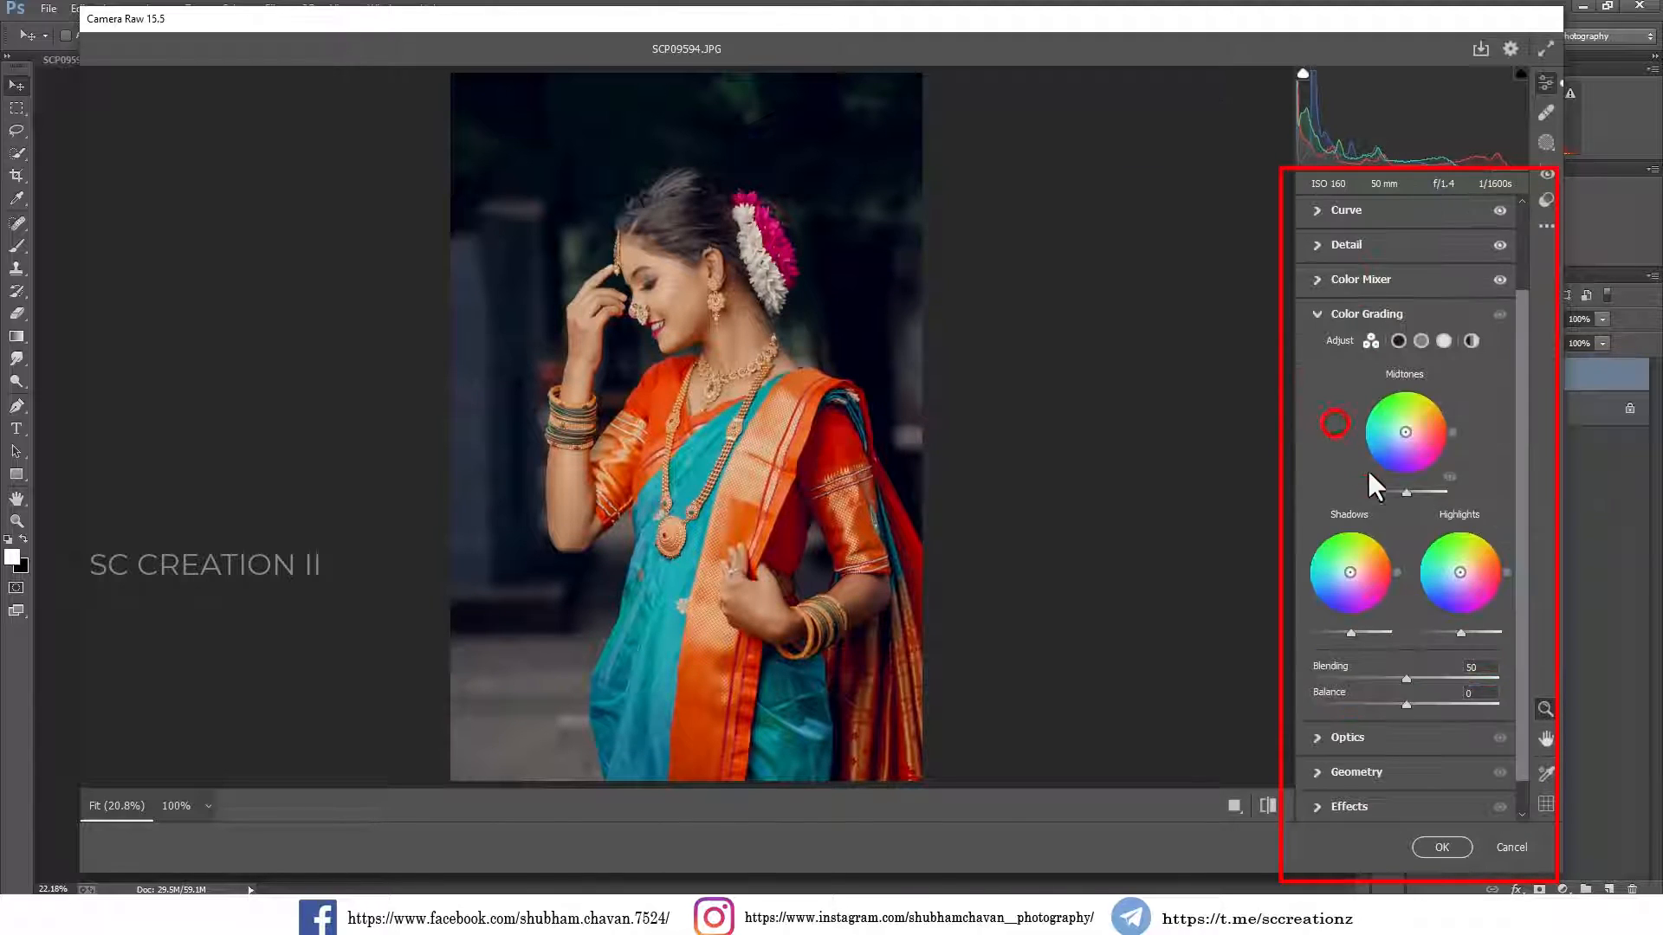
{"action": "left_click", "coordinate": [1399, 341]}
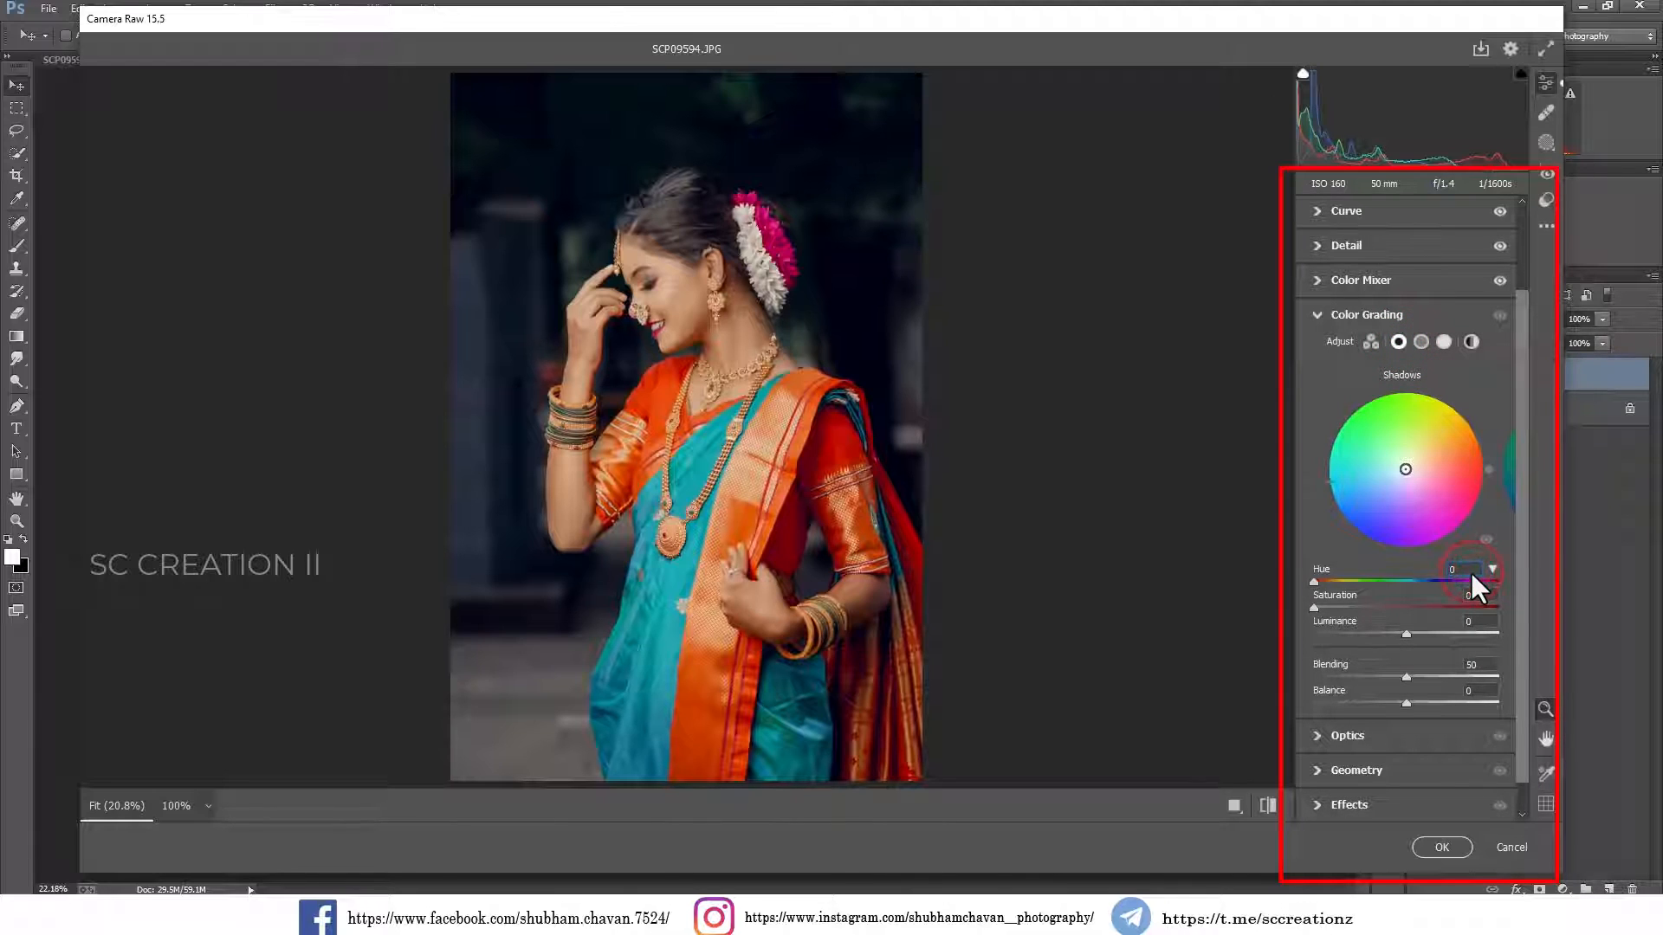
{"action": "type", "text": "279"}
{"action": "key", "text": "Return"}
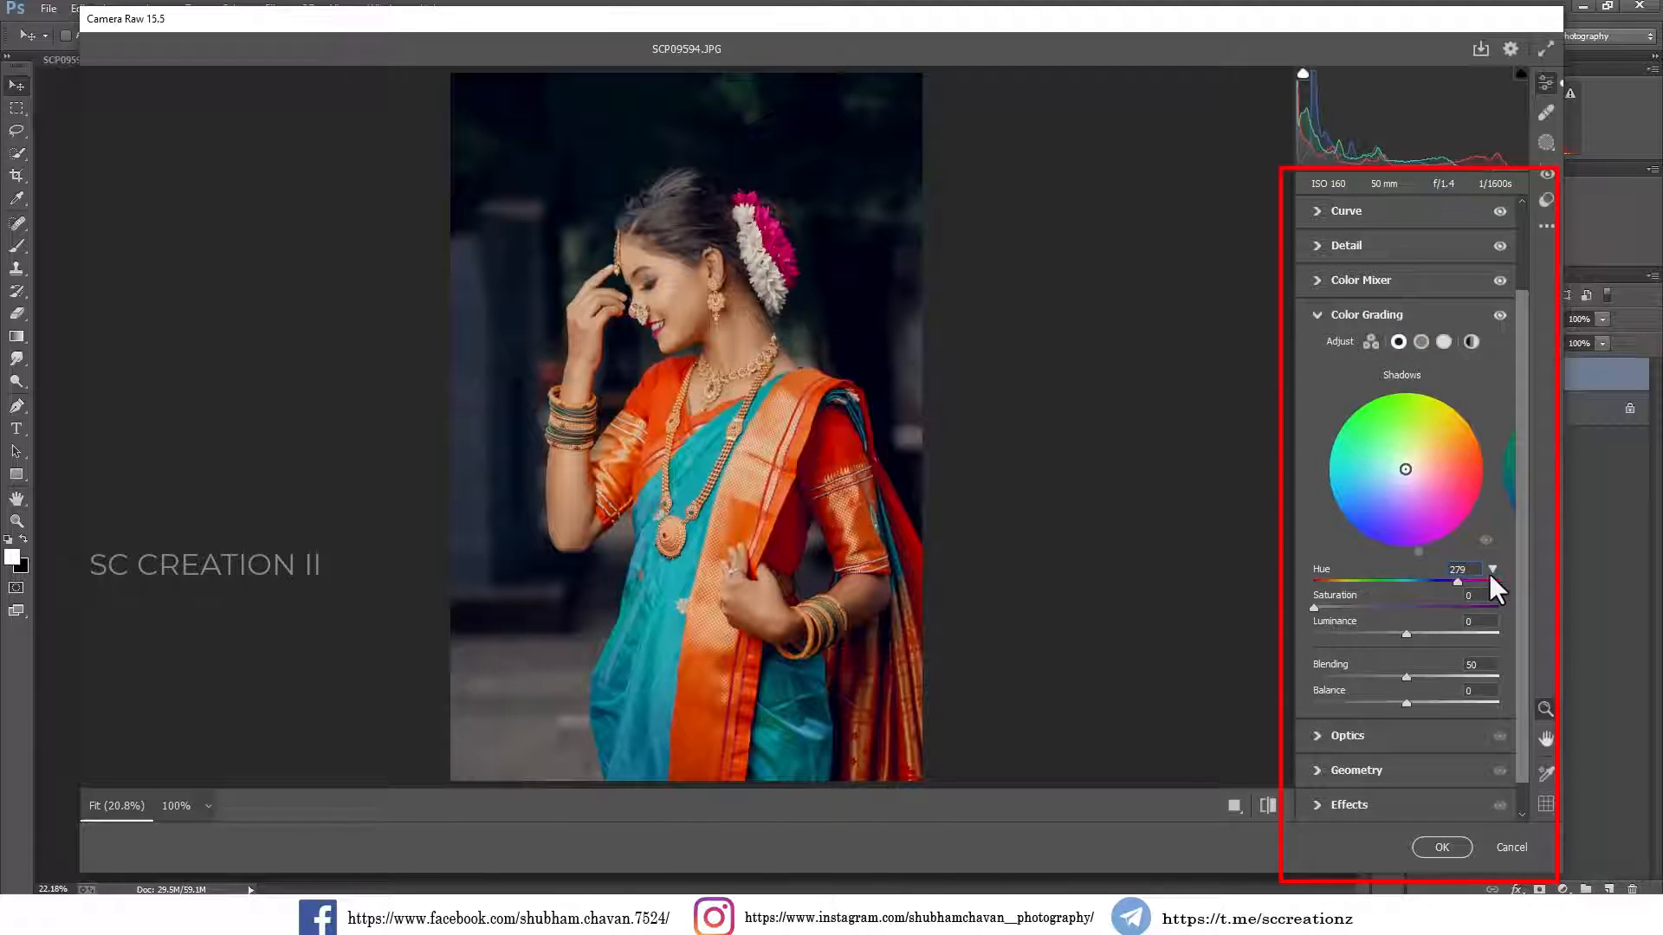
{"action": "left_click_drag", "start_coordinate": [1314, 610], "coordinate": [1322, 606]}
Set the Color Grading highlights to Hue 78 and Saturation 7, and raise Blending to 100
{"action": "left_click", "coordinate": [1443, 342]}
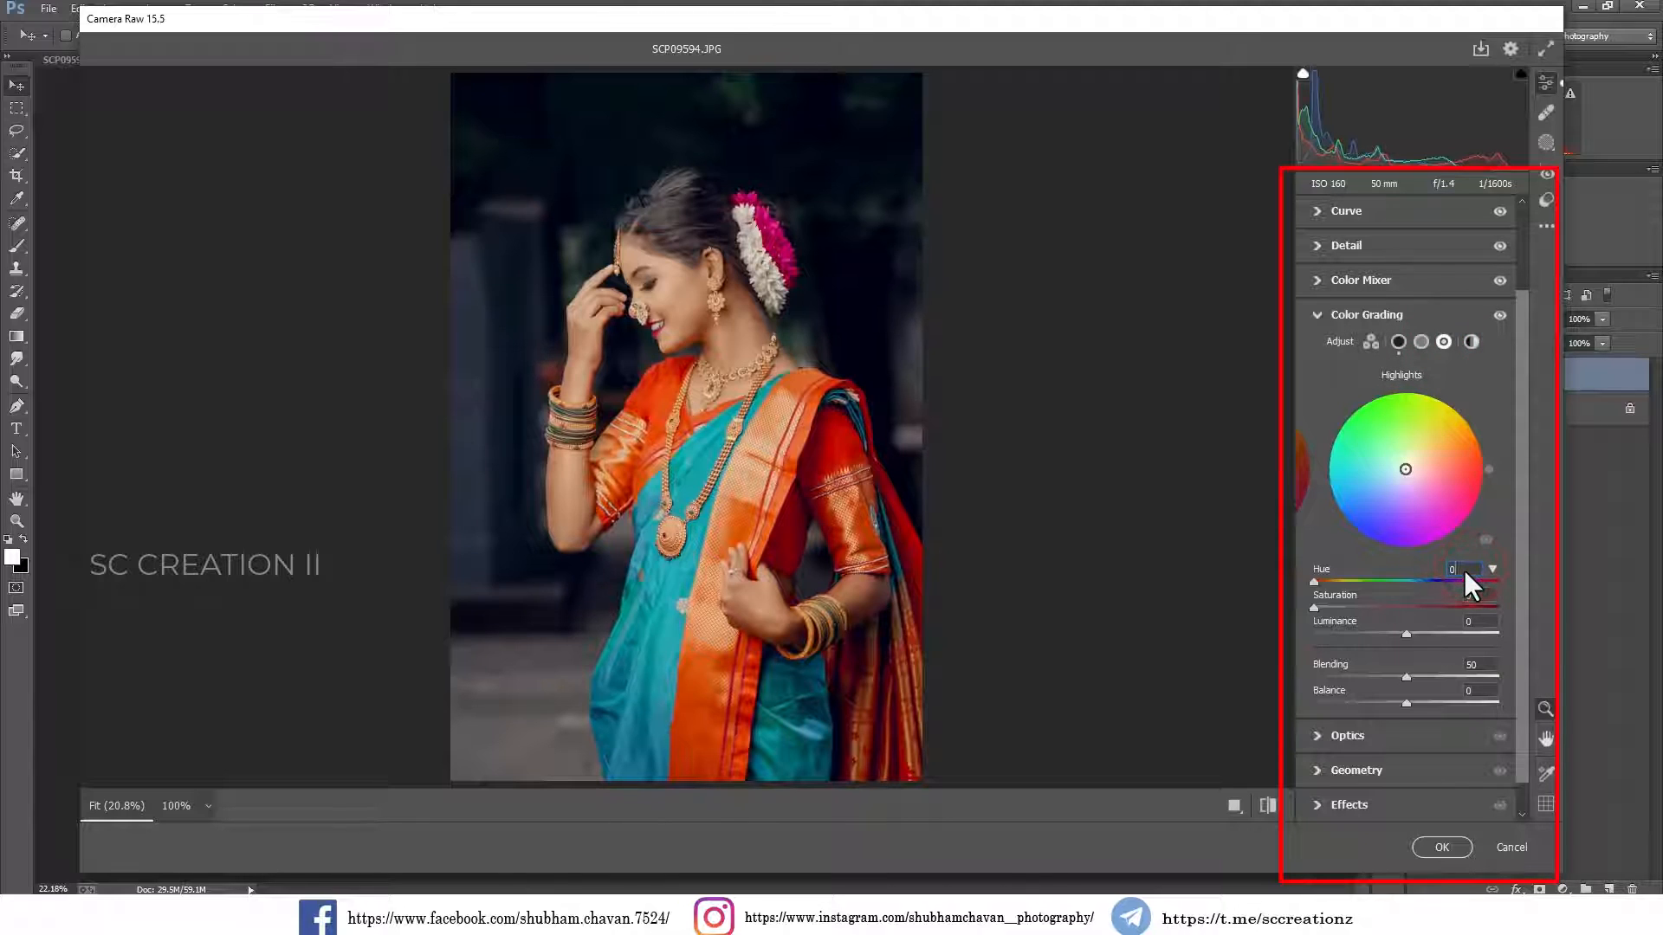
{"action": "type", "text": "78"}
{"action": "mouse_move", "coordinate": [1328, 608]}
{"action": "left_mouse_down"}
{"action": "mouse_move", "coordinate": [1379, 610]}
{"action": "mouse_move", "coordinate": [1330, 613]}
{"action": "left_mouse_up"}
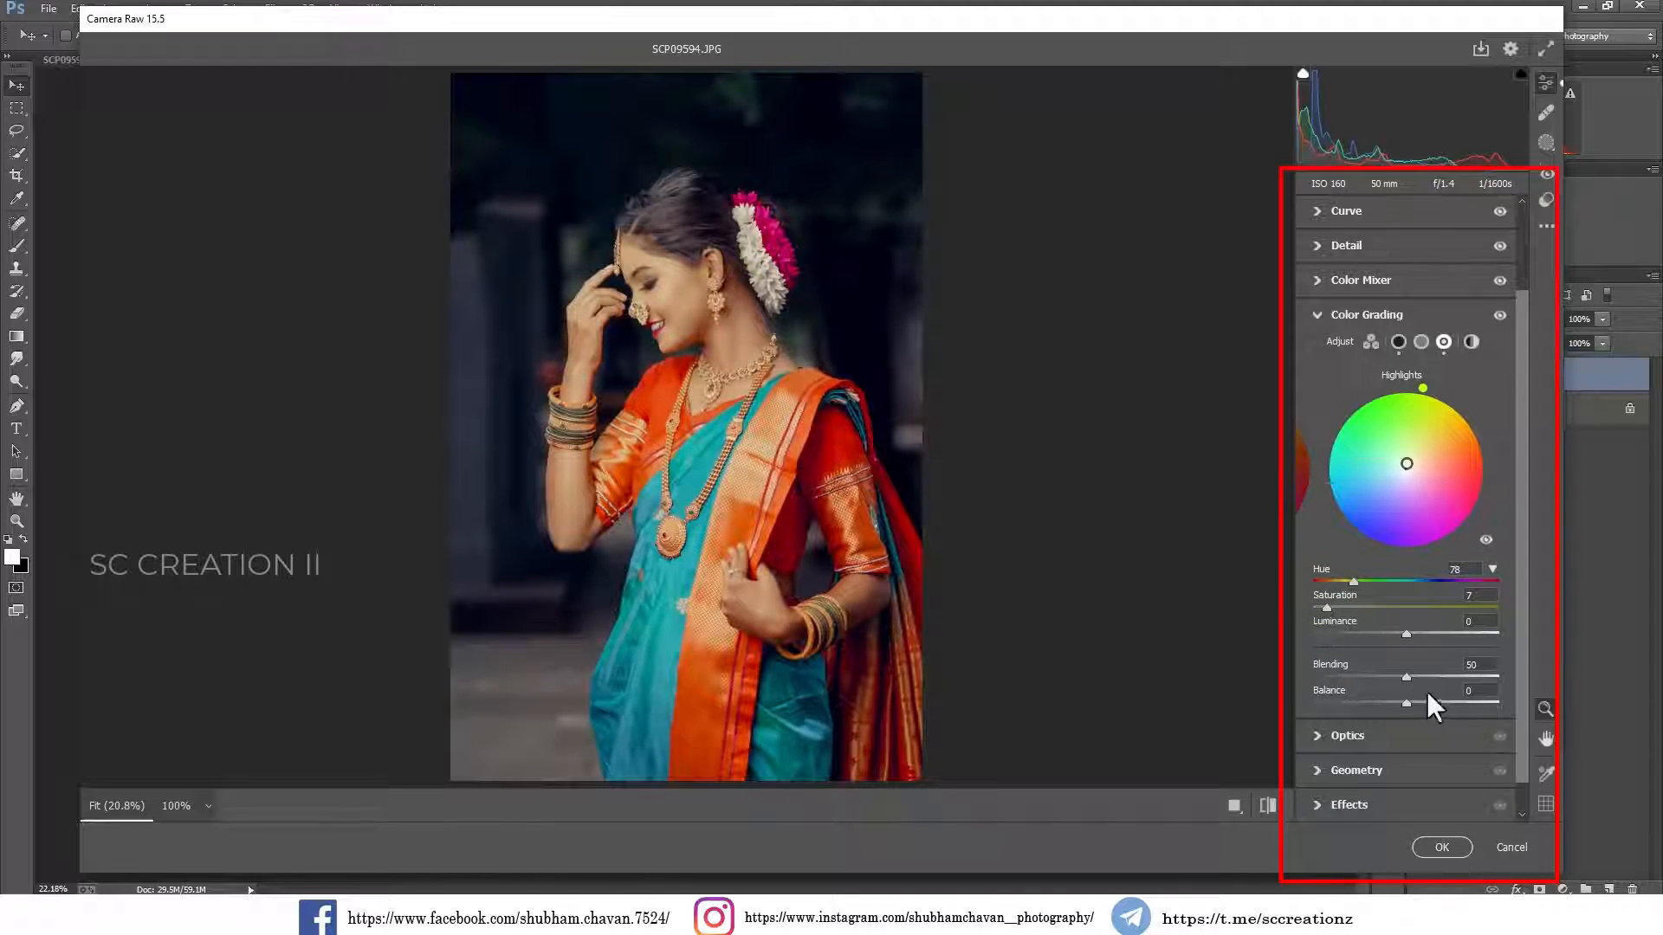
{"action": "left_click_drag", "start_coordinate": [1409, 678], "coordinate": [1536, 673]}
In Effects, darken the photo's edges slightly with a Vignetting value of about -7
{"action": "left_click", "coordinate": [1333, 312]}
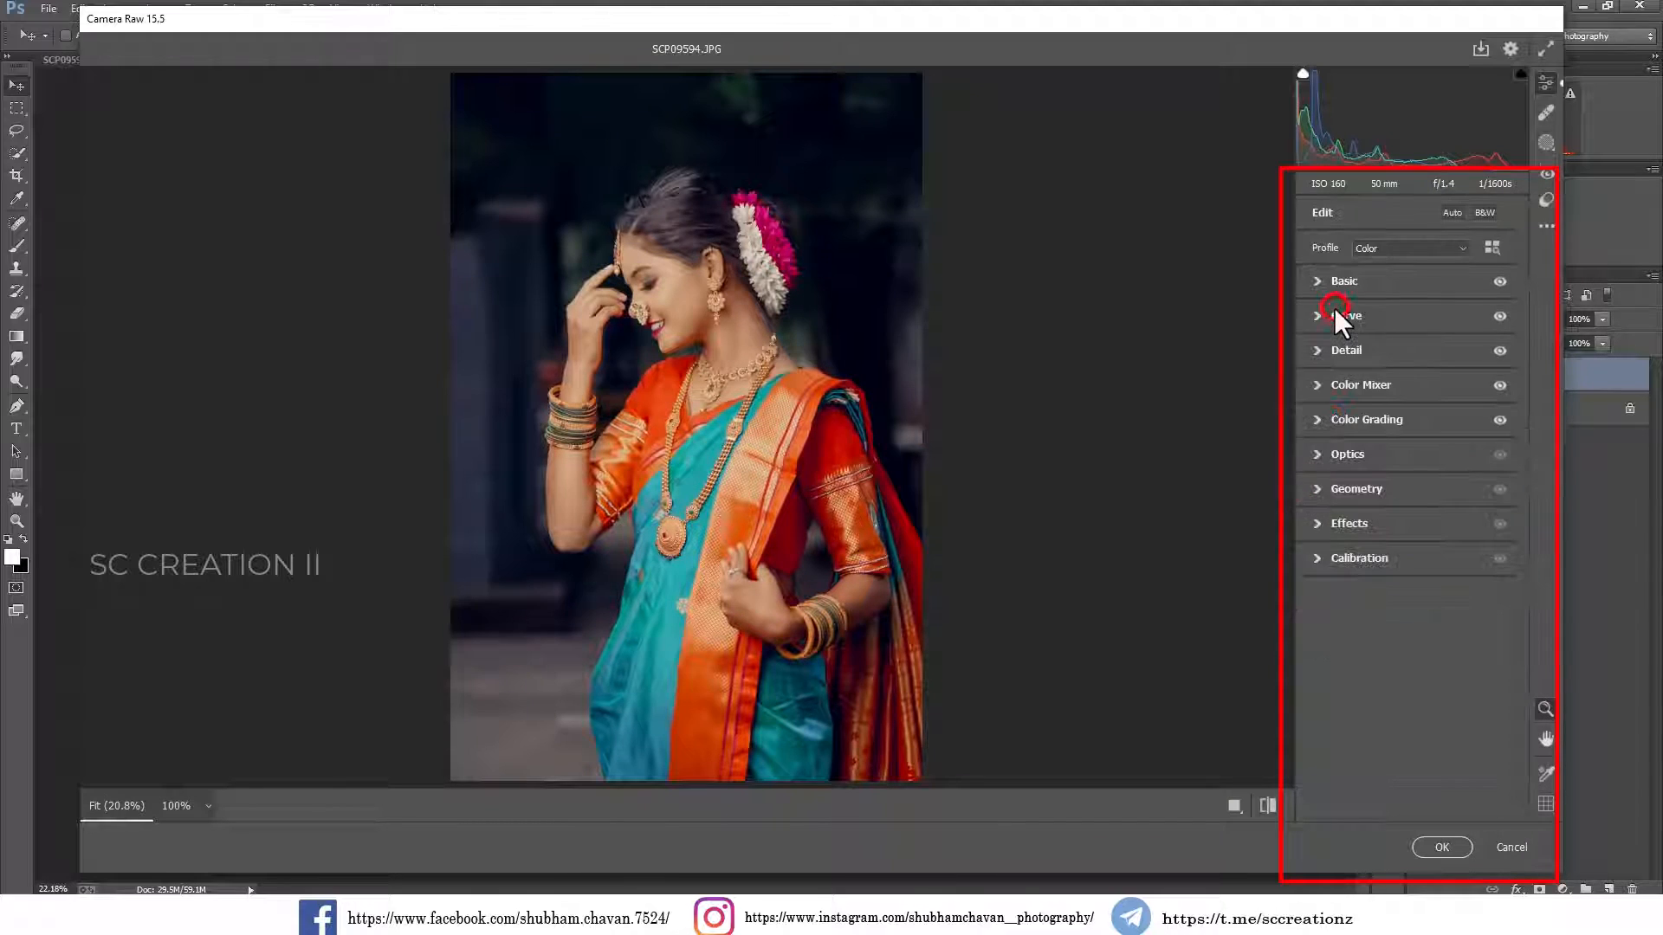
{"action": "left_click", "coordinate": [1346, 421]}
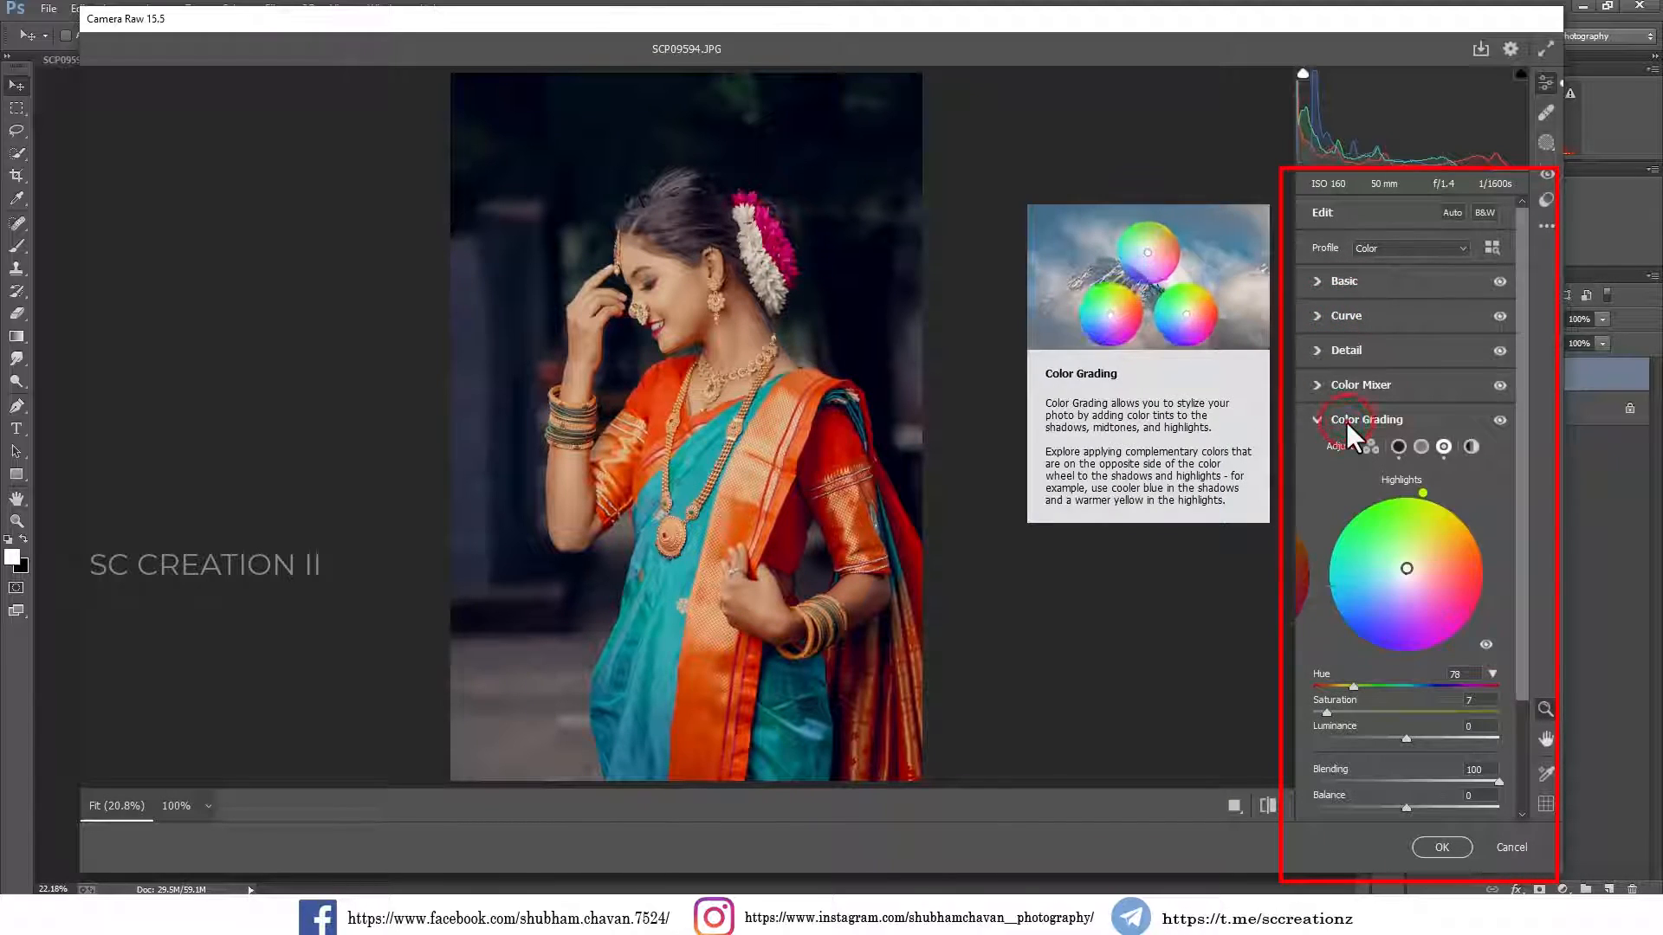
{"action": "left_click", "coordinate": [1345, 421]}
{"action": "left_click", "coordinate": [1338, 523]}
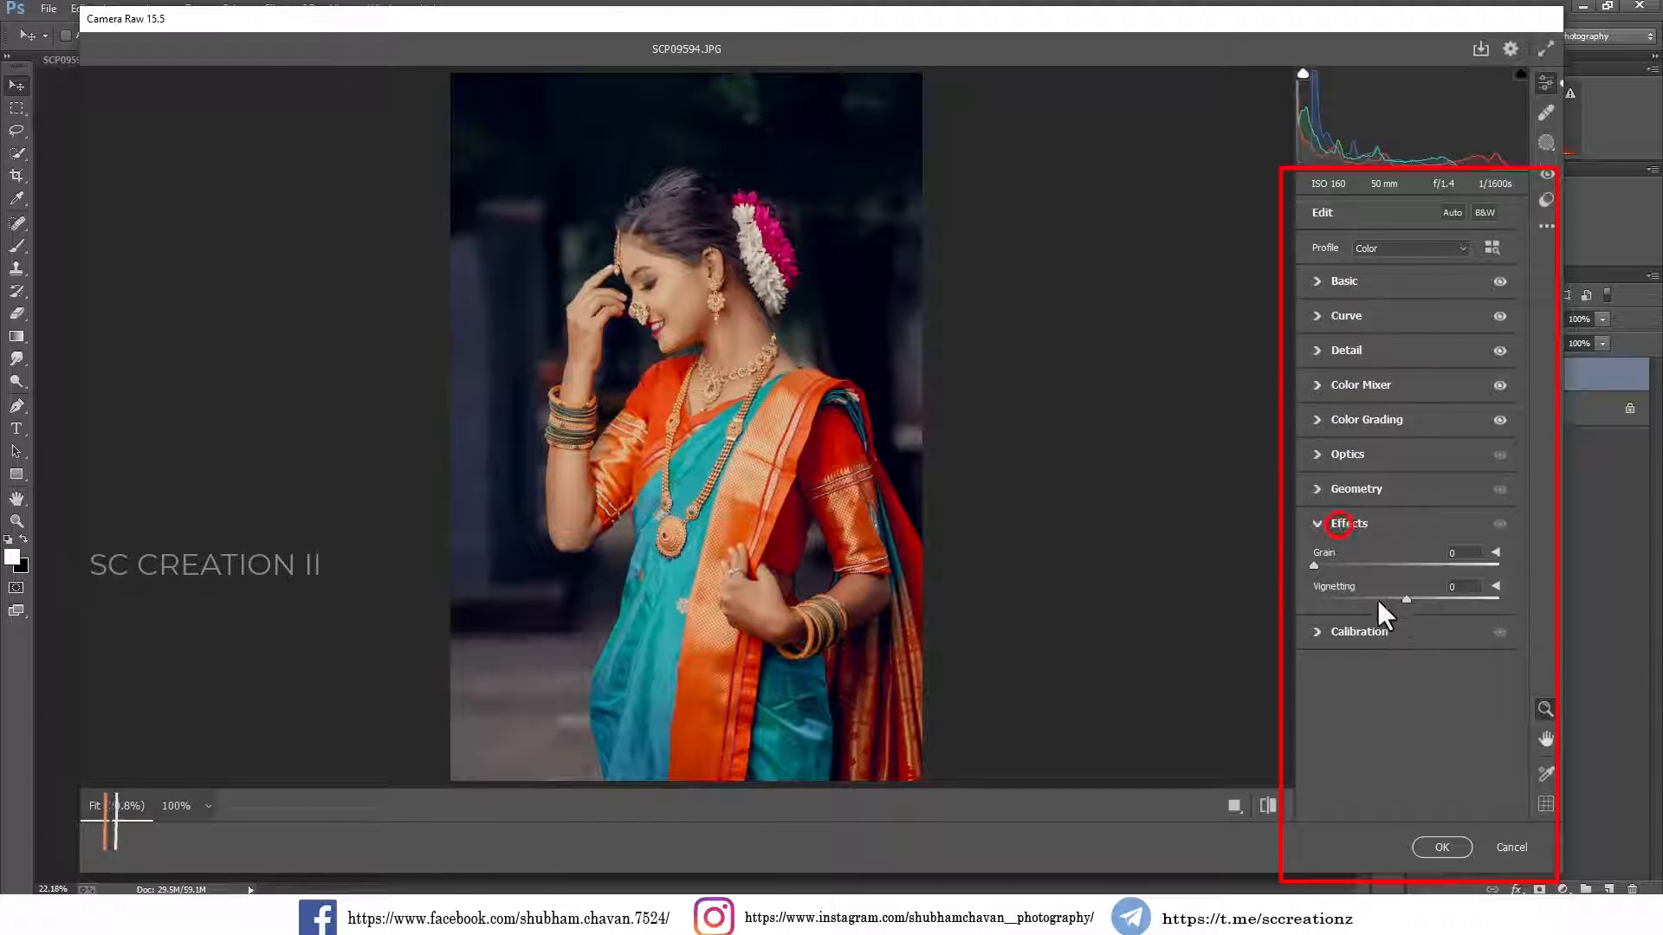
{"action": "left_click_drag", "start_coordinate": [1404, 601], "coordinate": [1396, 600]}
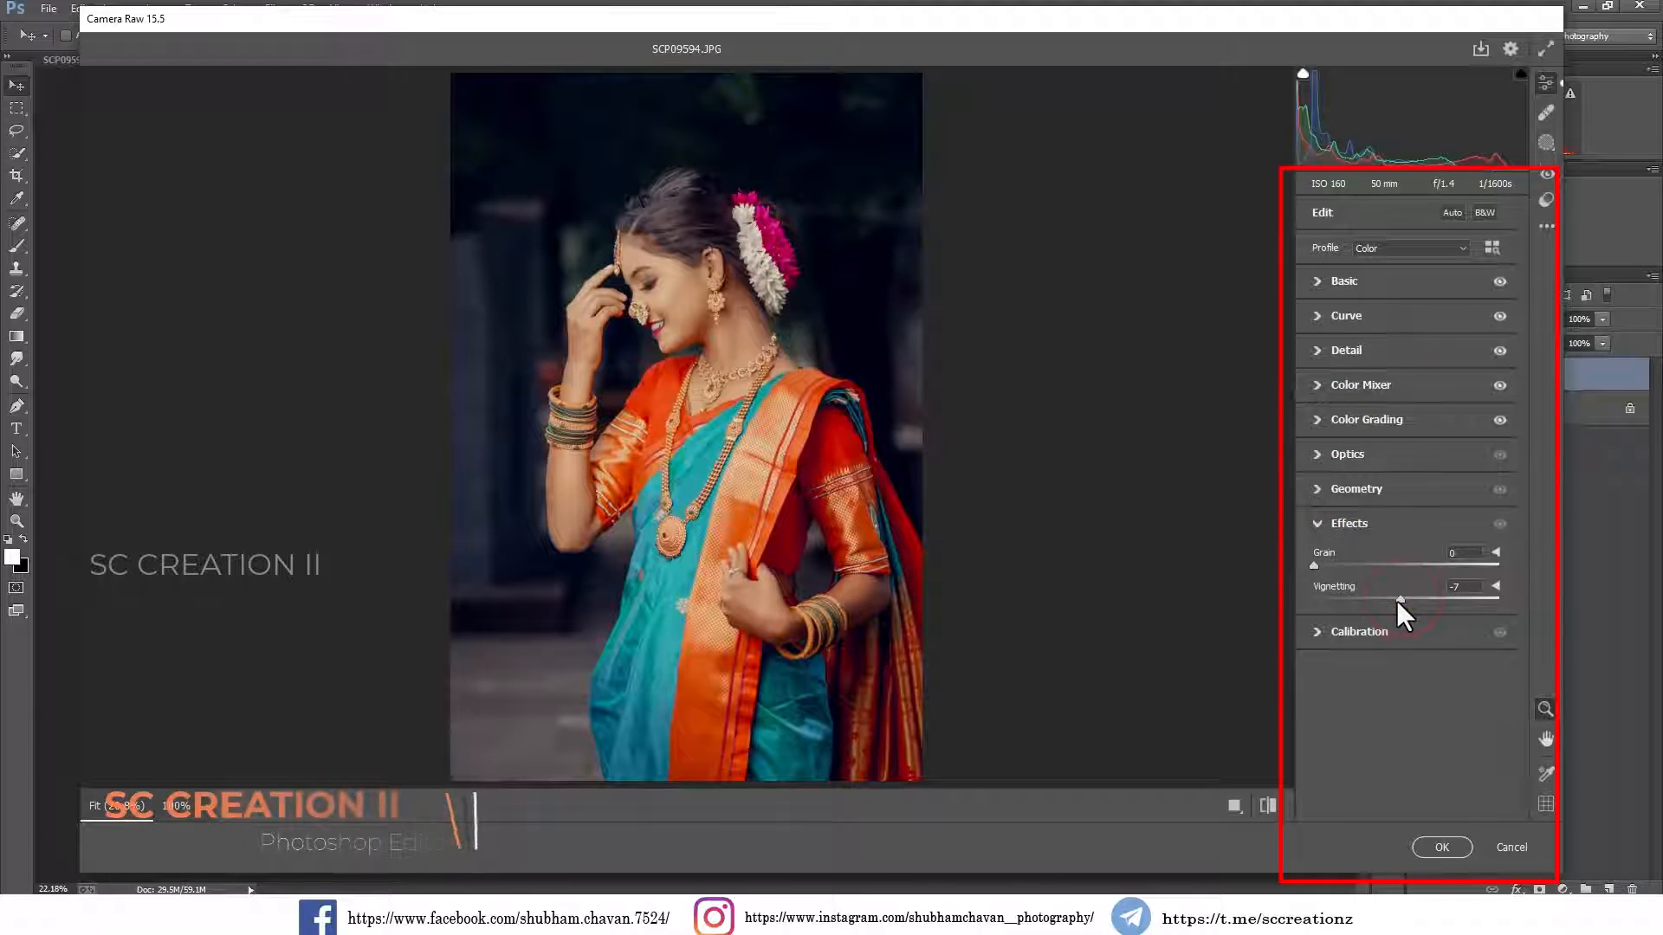
Set the Calibration to Red Primary Hue +2, Green Primary Hue -38 and Saturation +2, Blue Primary Hue -32 and Saturation +10
{"action": "left_click", "coordinate": [1376, 638]}
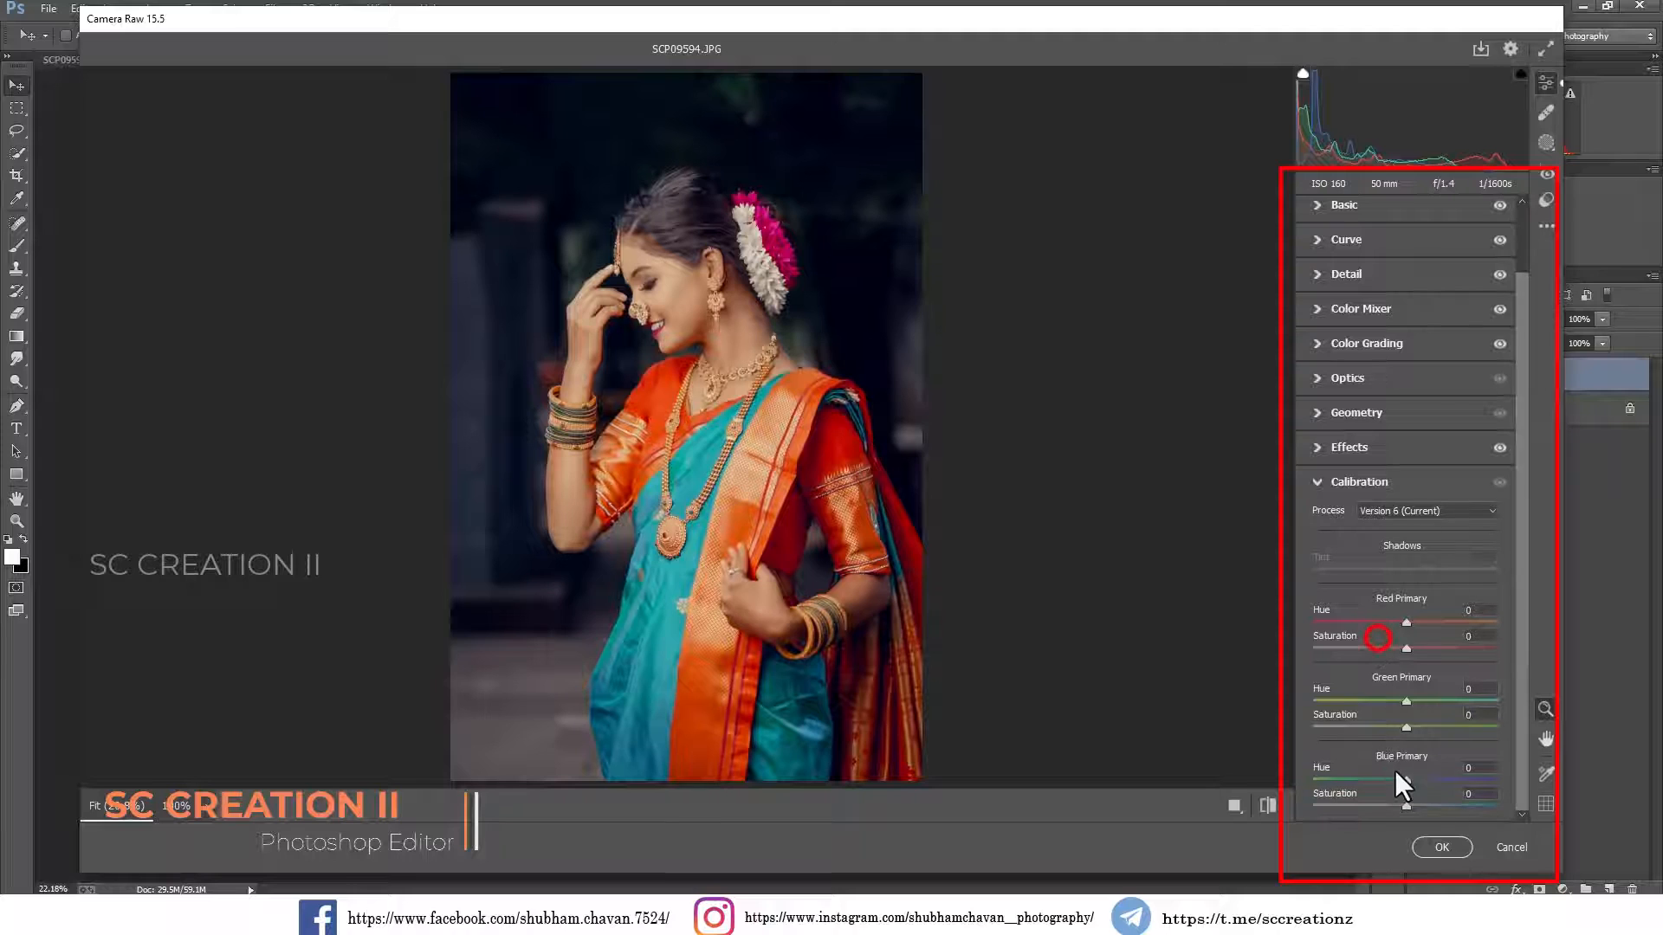
{"action": "left_click_drag", "start_coordinate": [1403, 782], "coordinate": [1379, 776]}
{"action": "mouse_move", "coordinate": [1387, 700]}
{"action": "left_mouse_down"}
{"action": "mouse_move", "coordinate": [1343, 700]}
{"action": "mouse_move", "coordinate": [1374, 706]}
{"action": "left_mouse_up"}
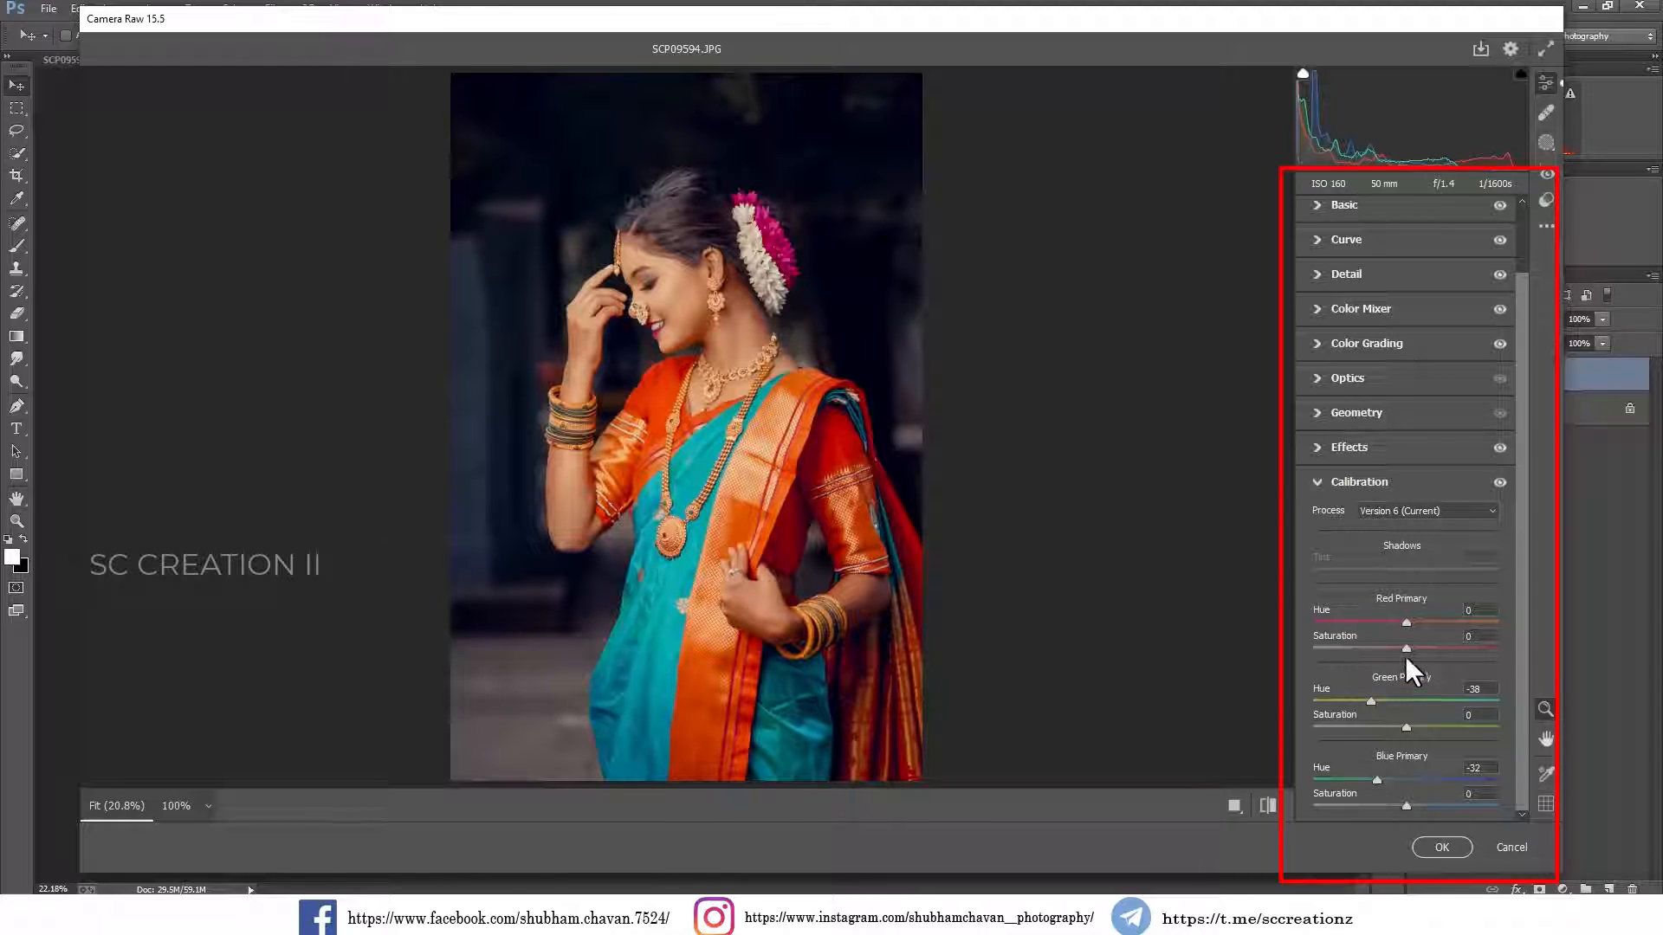
{"action": "left_click_drag", "start_coordinate": [1404, 622], "coordinate": [1407, 622]}
{"action": "left_click_drag", "start_coordinate": [1441, 725], "coordinate": [1408, 725]}
{"action": "mouse_move", "coordinate": [1409, 807]}
{"action": "left_mouse_down"}
{"action": "mouse_move", "coordinate": [1441, 808]}
{"action": "mouse_move", "coordinate": [1344, 808]}
{"action": "mouse_move", "coordinate": [1425, 807]}
{"action": "left_mouse_up"}
{"action": "scroll", "coordinate": [728, 323], "scroll_direction": "up", "scroll_amount": 5}
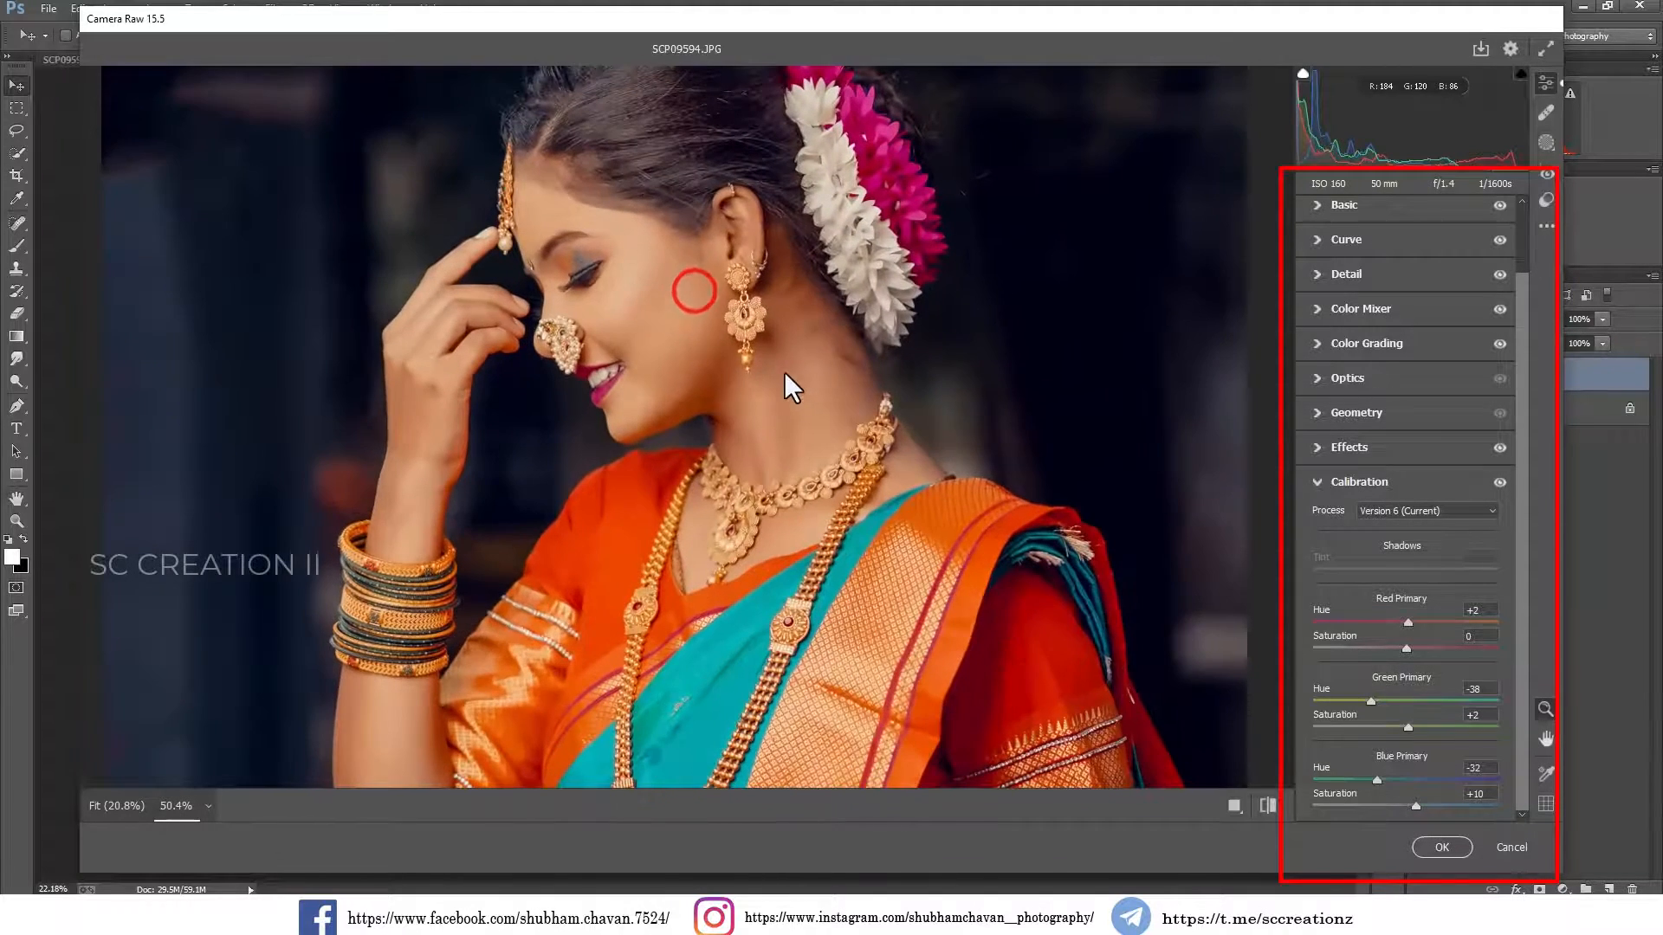
{"action": "scroll", "coordinate": [727, 367], "scroll_direction": "down", "scroll_amount": 5}
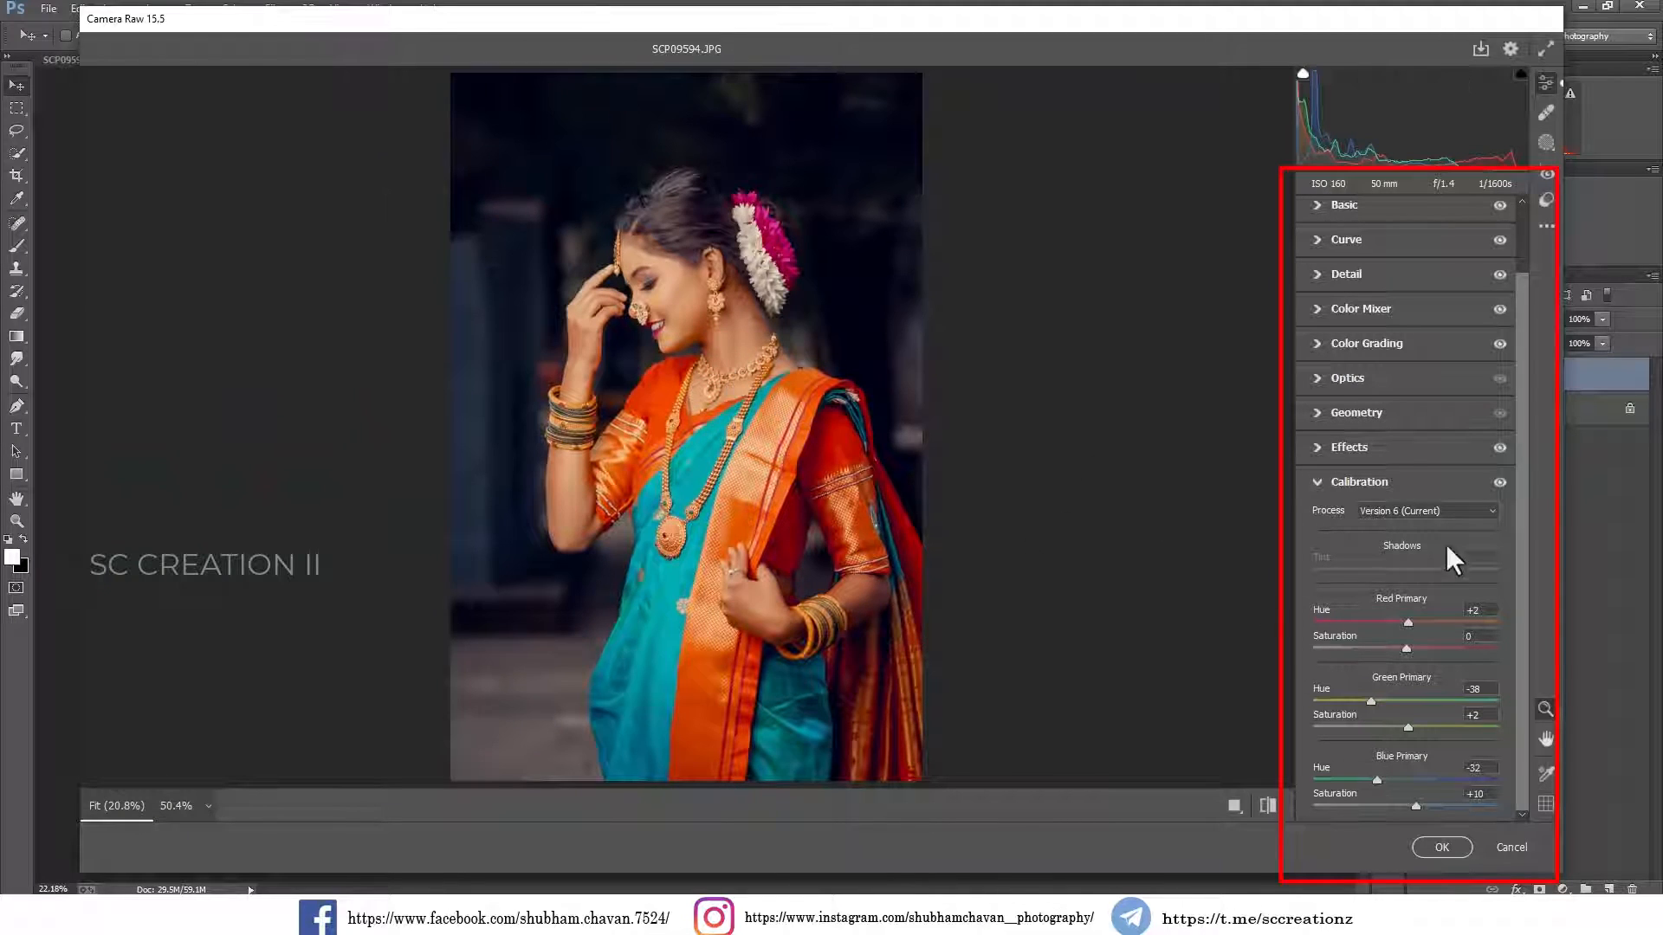
Fine-tune the Basic adjustments to Temperature -1, Contrast -19 and Clarity +3, and check the face up close
{"action": "left_click", "coordinate": [1351, 213]}
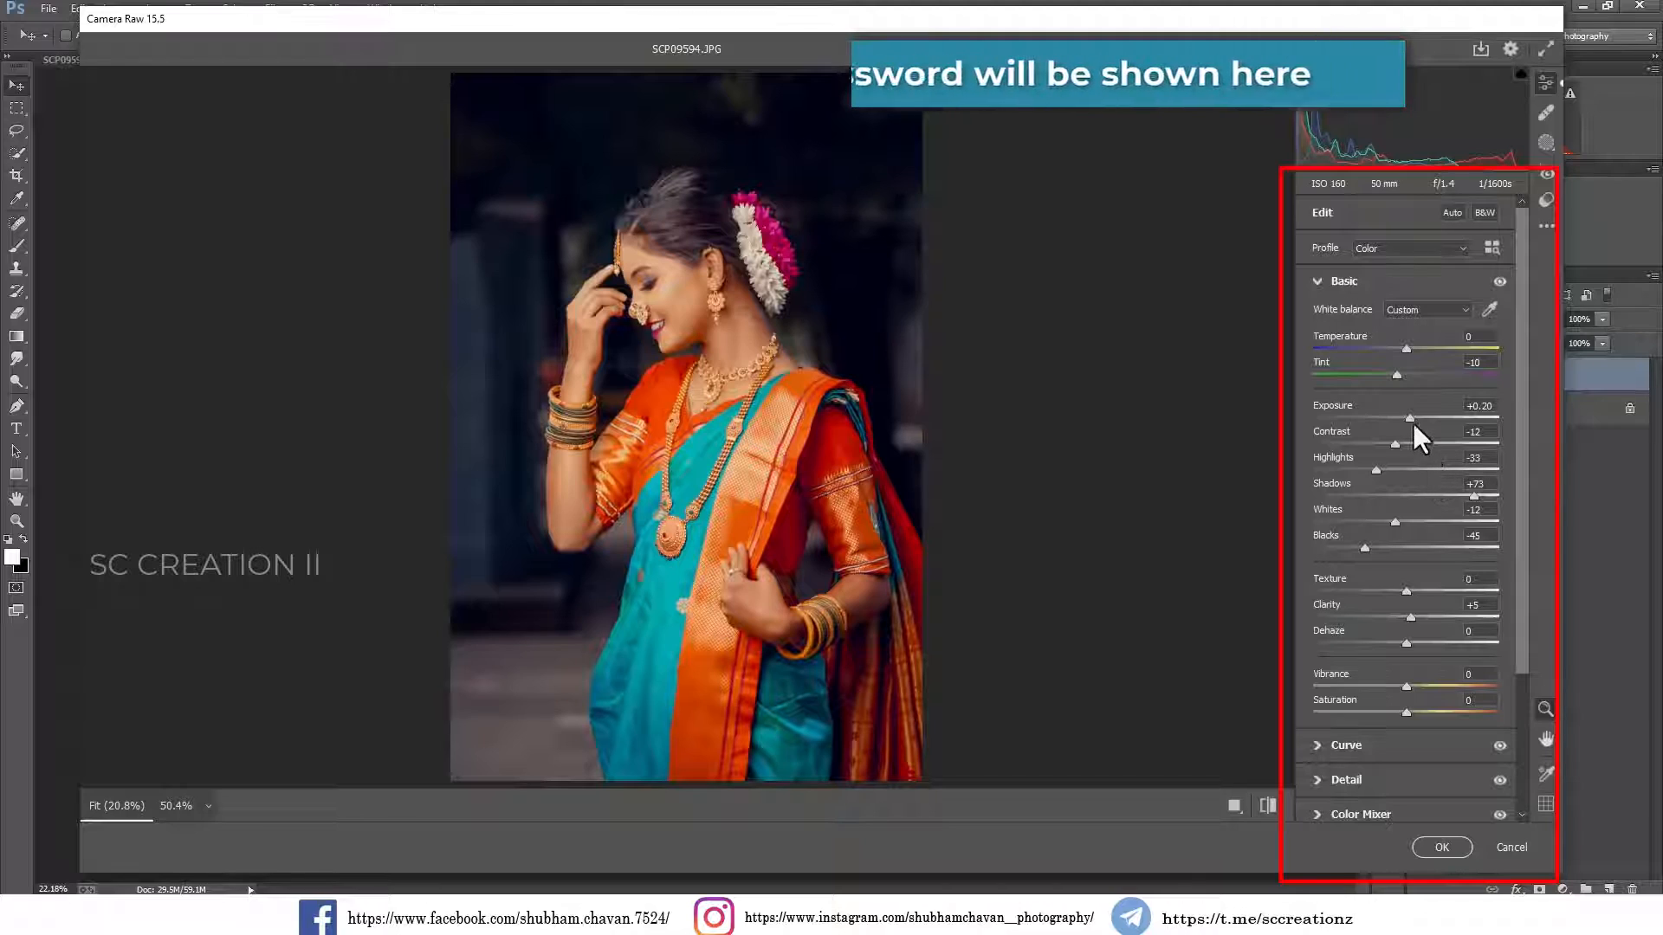
{"action": "left_click_drag", "start_coordinate": [1404, 350], "coordinate": [1401, 353]}
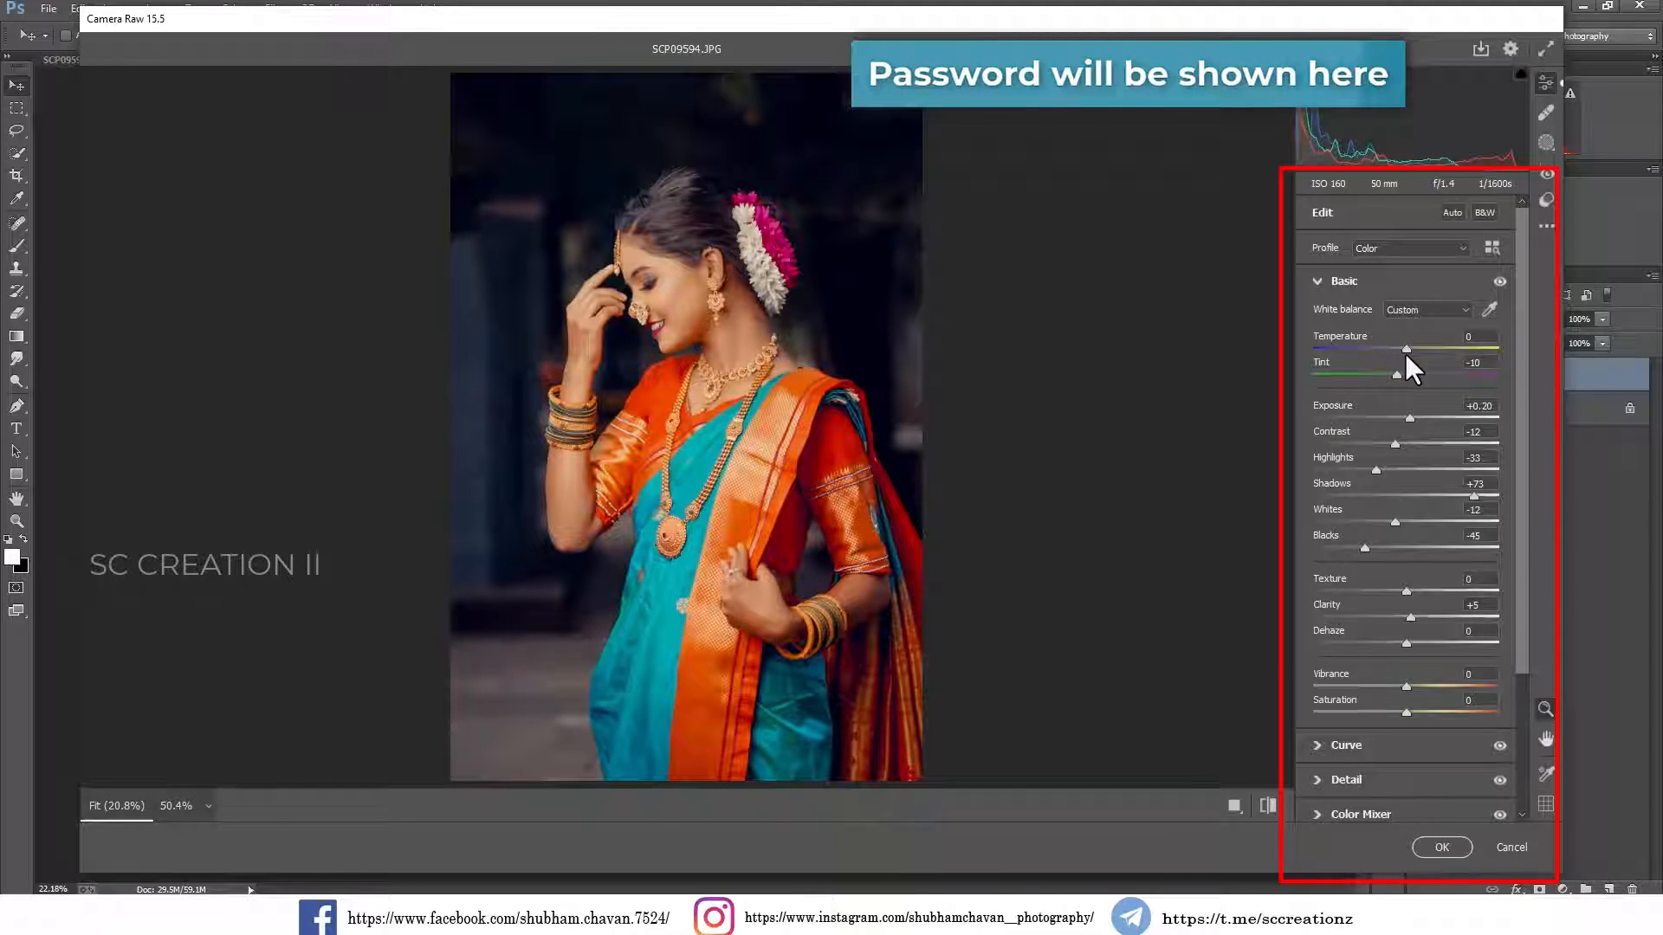
{"action": "left_click_drag", "start_coordinate": [1405, 355], "coordinate": [1400, 362]}
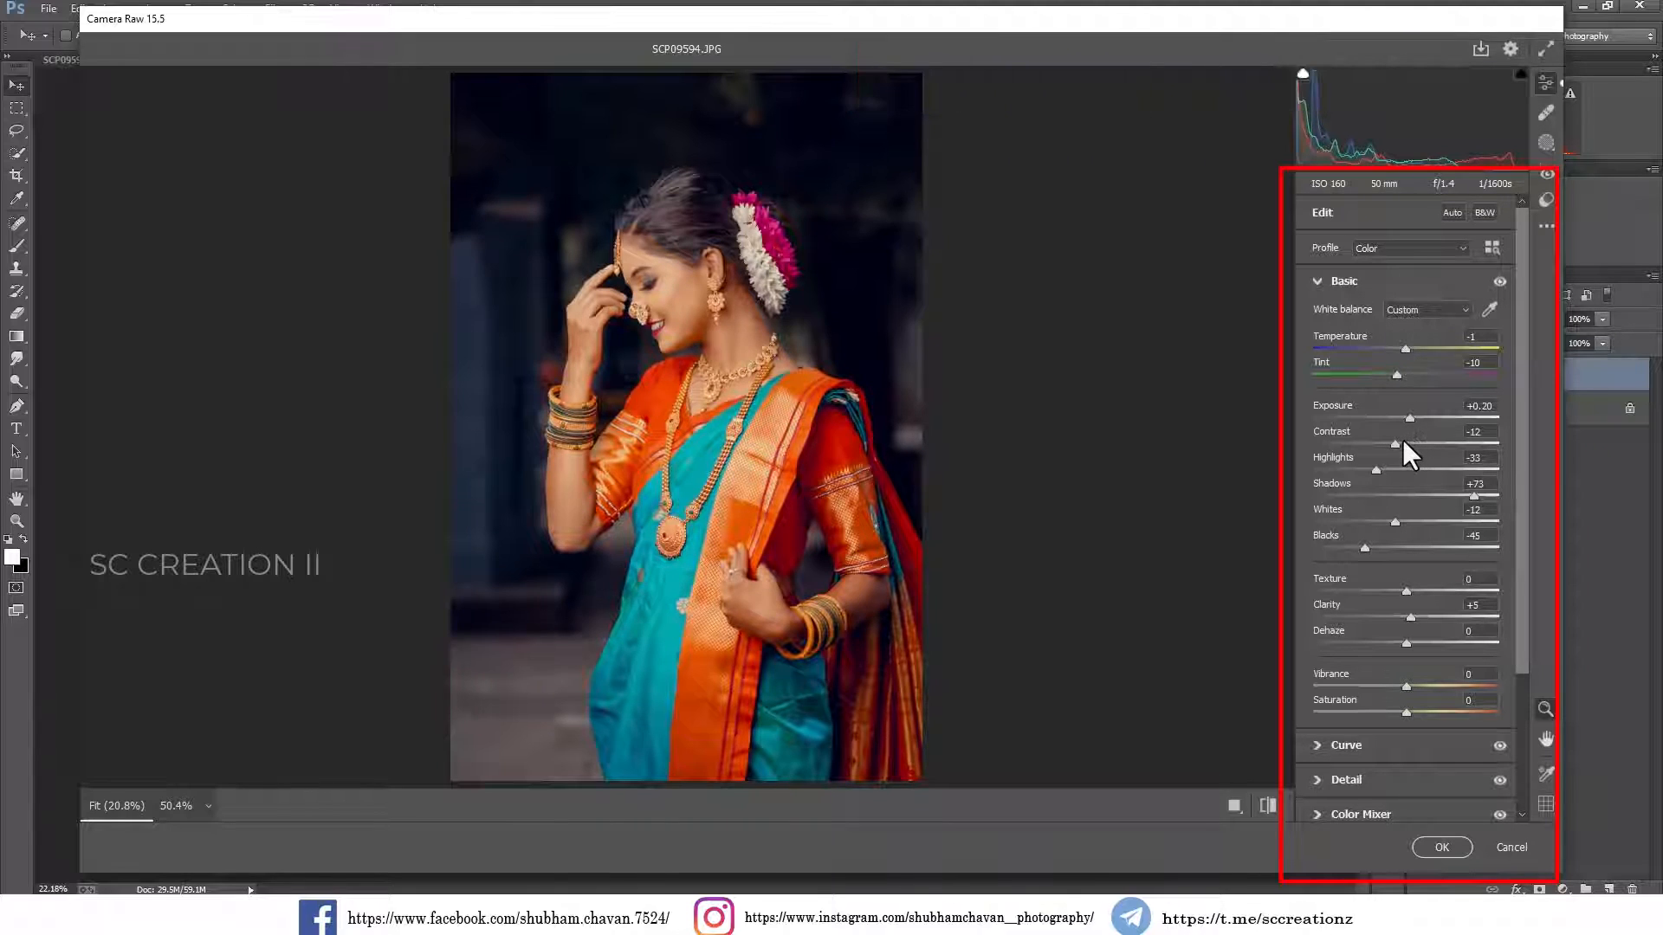
{"action": "left_click_drag", "start_coordinate": [1400, 444], "coordinate": [1387, 444]}
{"action": "left_click_drag", "start_coordinate": [1429, 615], "coordinate": [1408, 616]}
{"action": "left_click_drag", "start_coordinate": [681, 291], "coordinate": [795, 414]}
{"action": "left_click", "coordinate": [730, 348]}
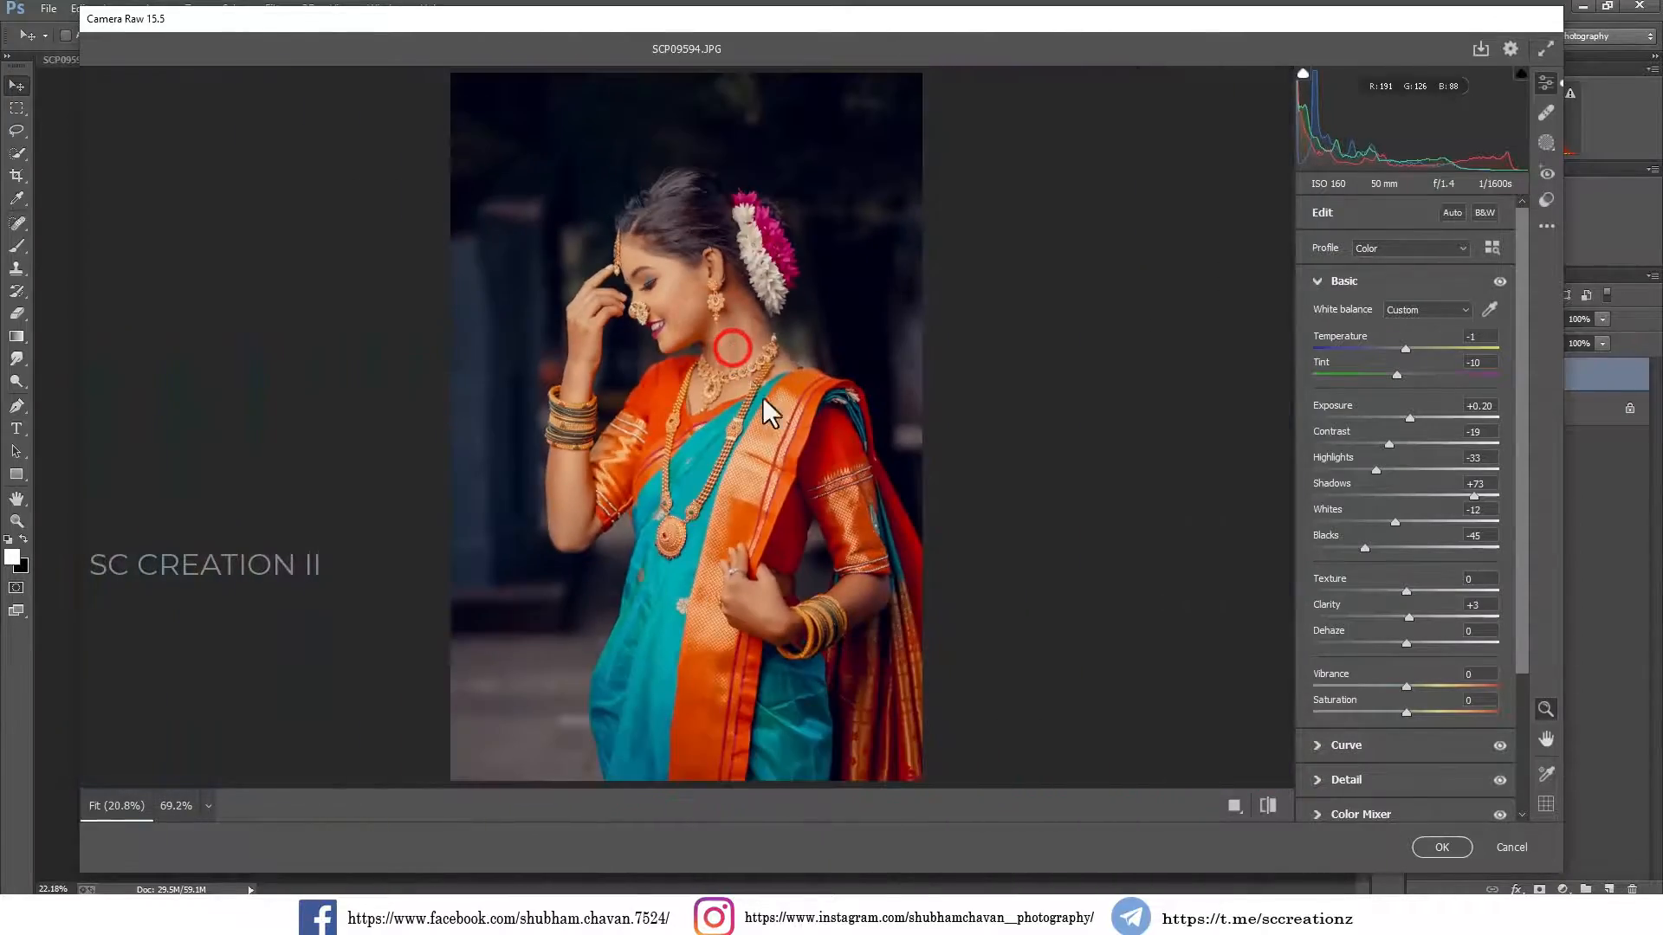
Compare the before and after versions side by side with a close view of the face
{"action": "left_click", "coordinate": [1233, 805]}
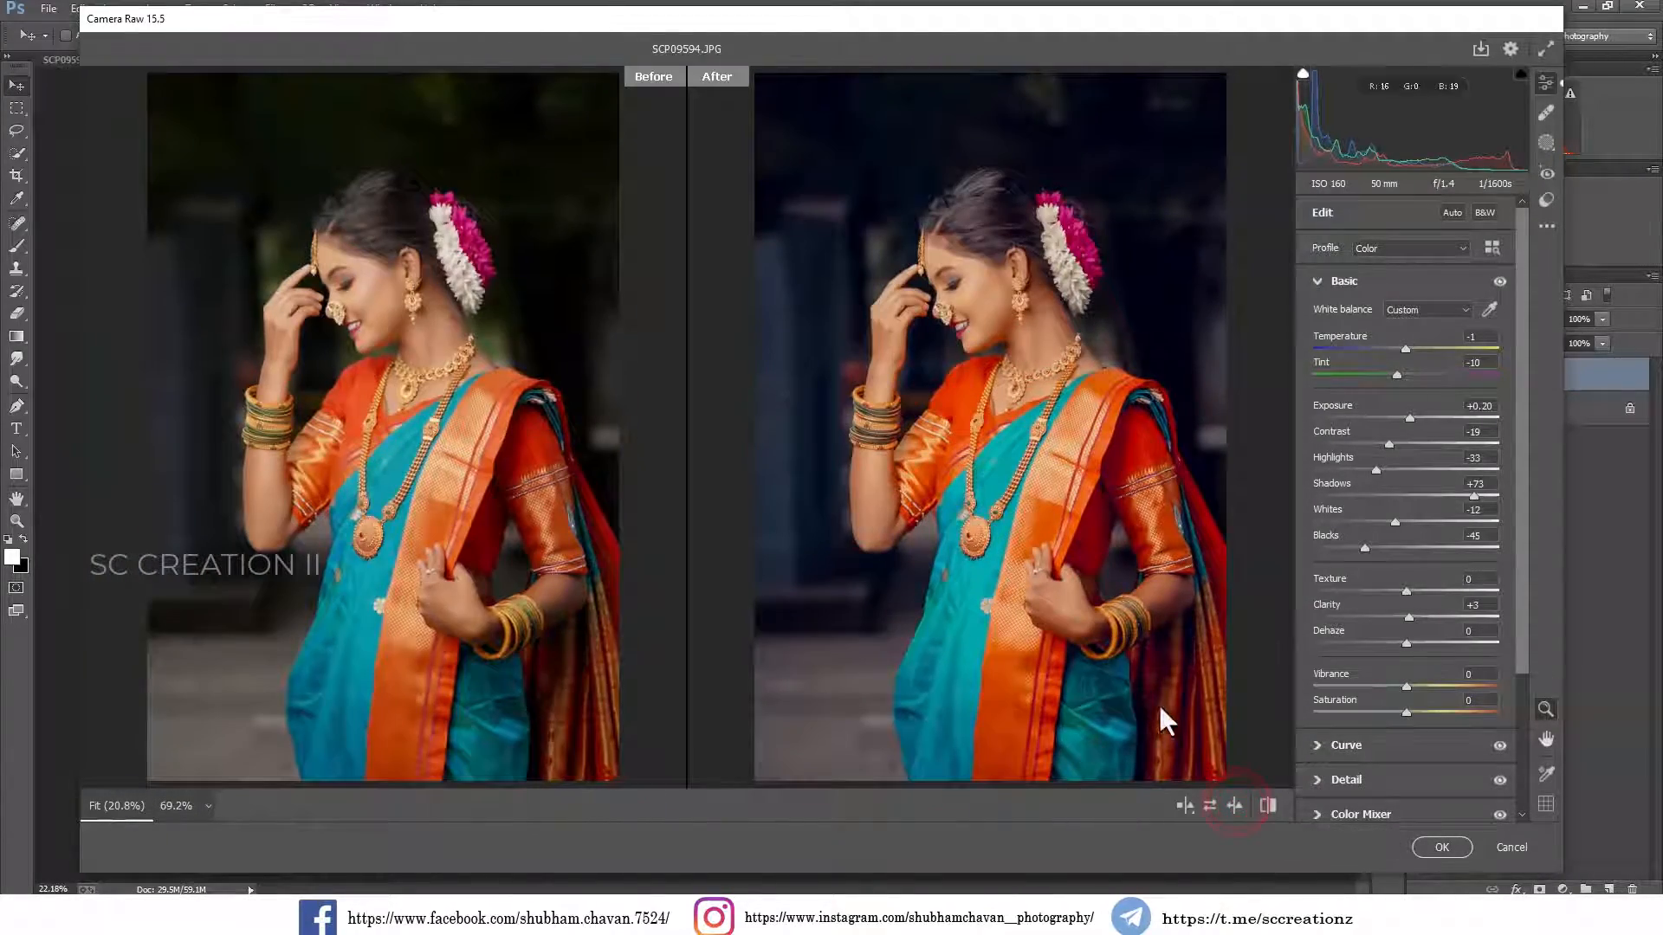
{"action": "left_click_drag", "start_coordinate": [1005, 299], "coordinate": [1094, 391]}
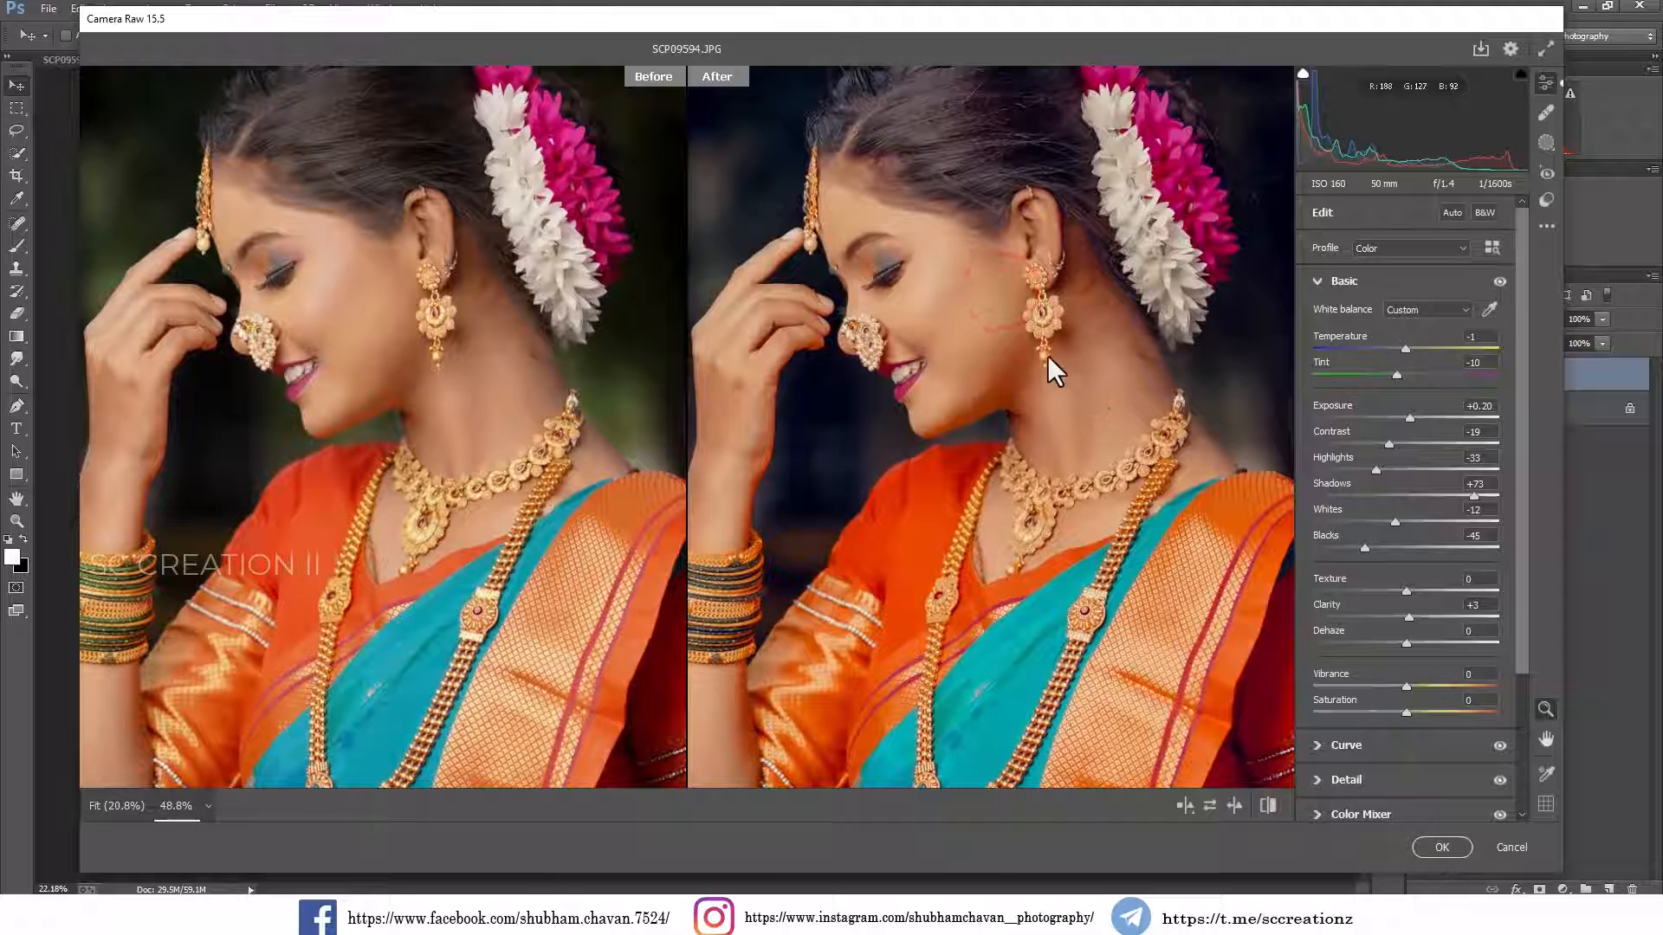
{"action": "left_click", "coordinate": [1346, 779]}
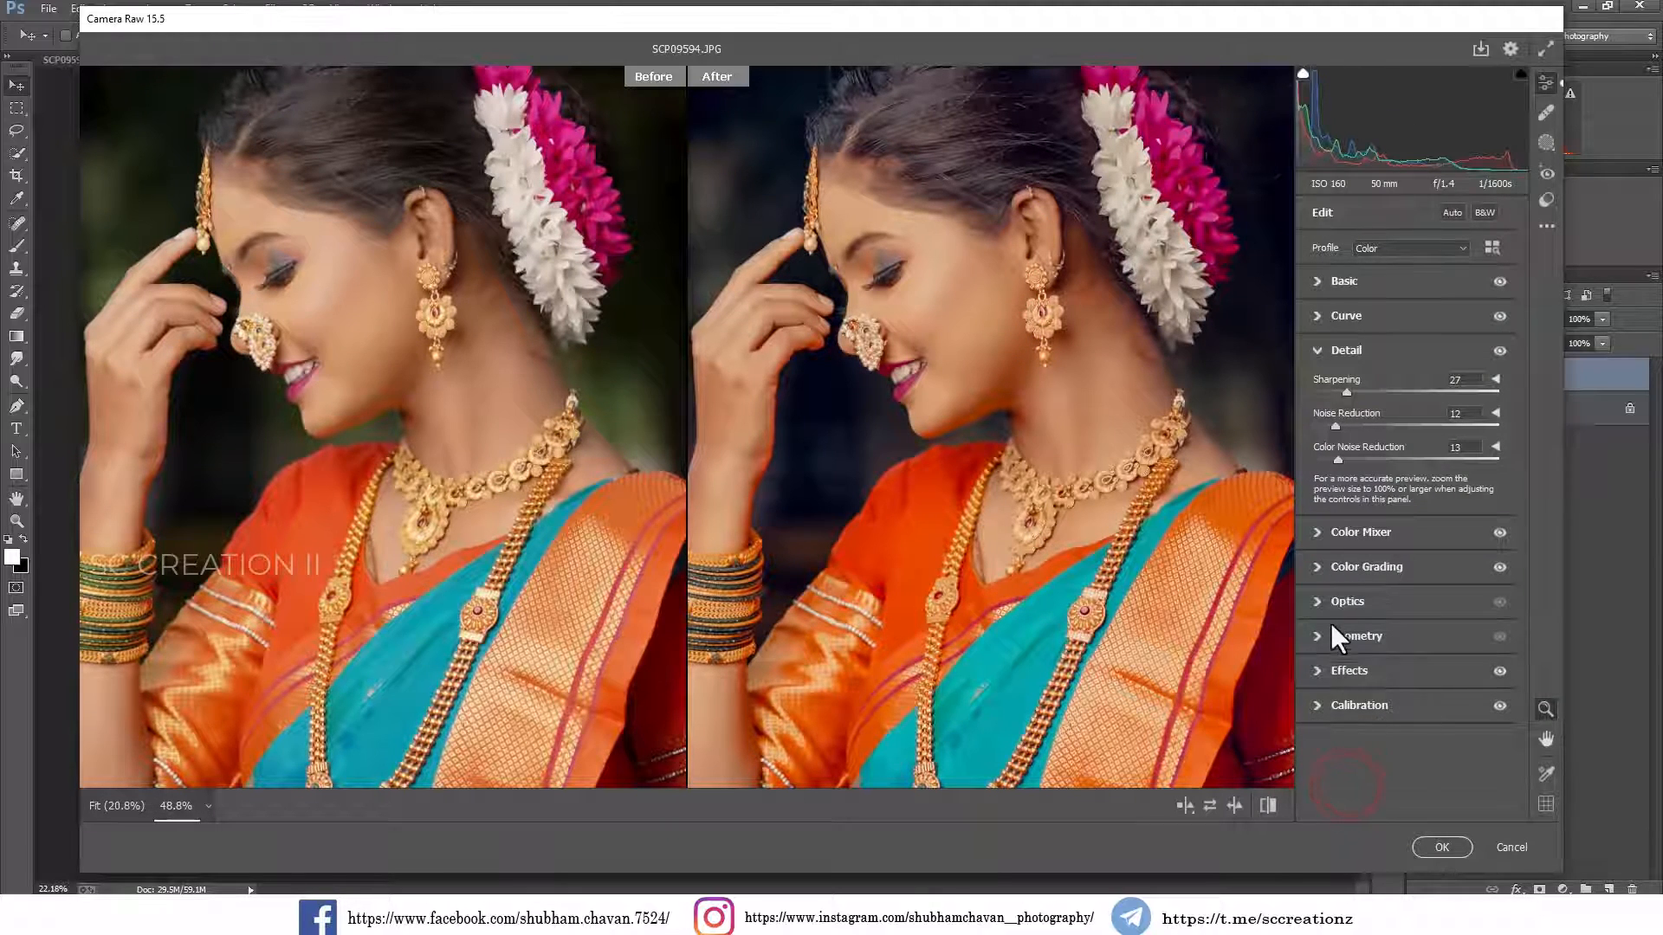
Set the Color Mixer saturation of Purples to -11 and Magentas to -12
{"action": "left_click", "coordinate": [1335, 537]}
{"action": "left_click_drag", "start_coordinate": [1421, 500], "coordinate": [1422, 511]}
{"action": "mouse_move", "coordinate": [1406, 664]}
{"action": "left_mouse_down"}
{"action": "mouse_move", "coordinate": [1425, 663]}
{"action": "mouse_move", "coordinate": [1360, 662]}
{"action": "mouse_move", "coordinate": [1446, 662]}
{"action": "mouse_move", "coordinate": [1394, 667]}
{"action": "mouse_move", "coordinate": [1368, 639]}
{"action": "mouse_move", "coordinate": [1430, 642]}
{"action": "mouse_move", "coordinate": [1370, 642]}
{"action": "mouse_move", "coordinate": [1396, 641]}
{"action": "left_mouse_up"}
{"action": "left_click", "coordinate": [1369, 438]}
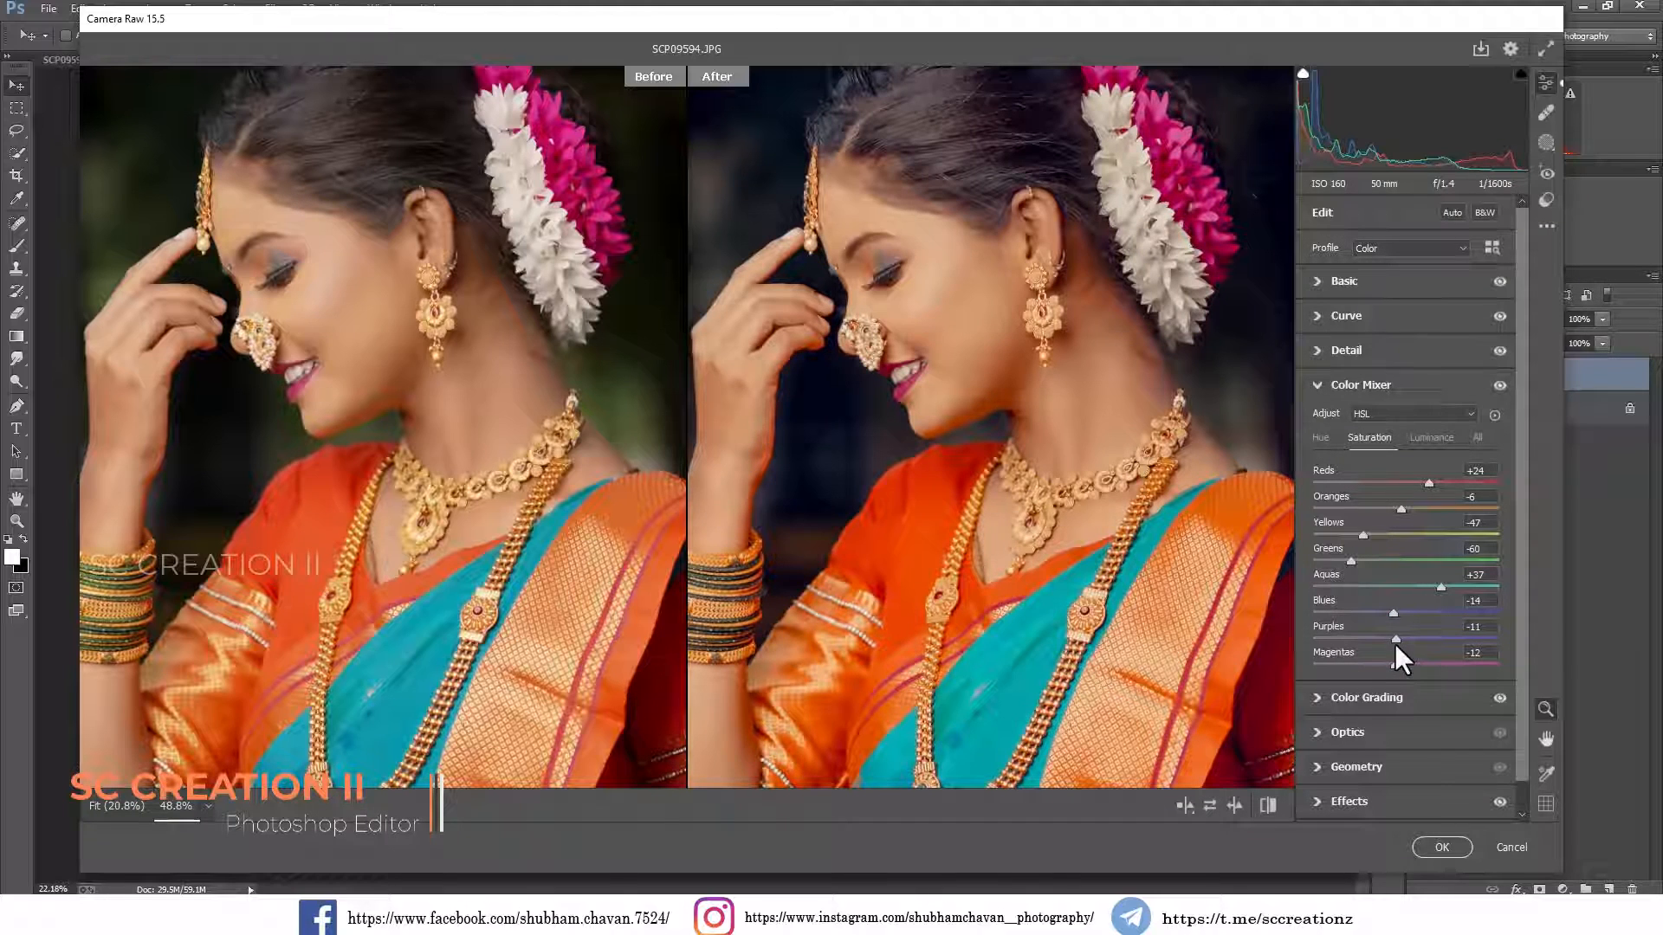
Save all current Camera Raw settings as an .xmp file named "Professional preset" on the Desktop
{"action": "left_click", "coordinate": [1546, 227]}
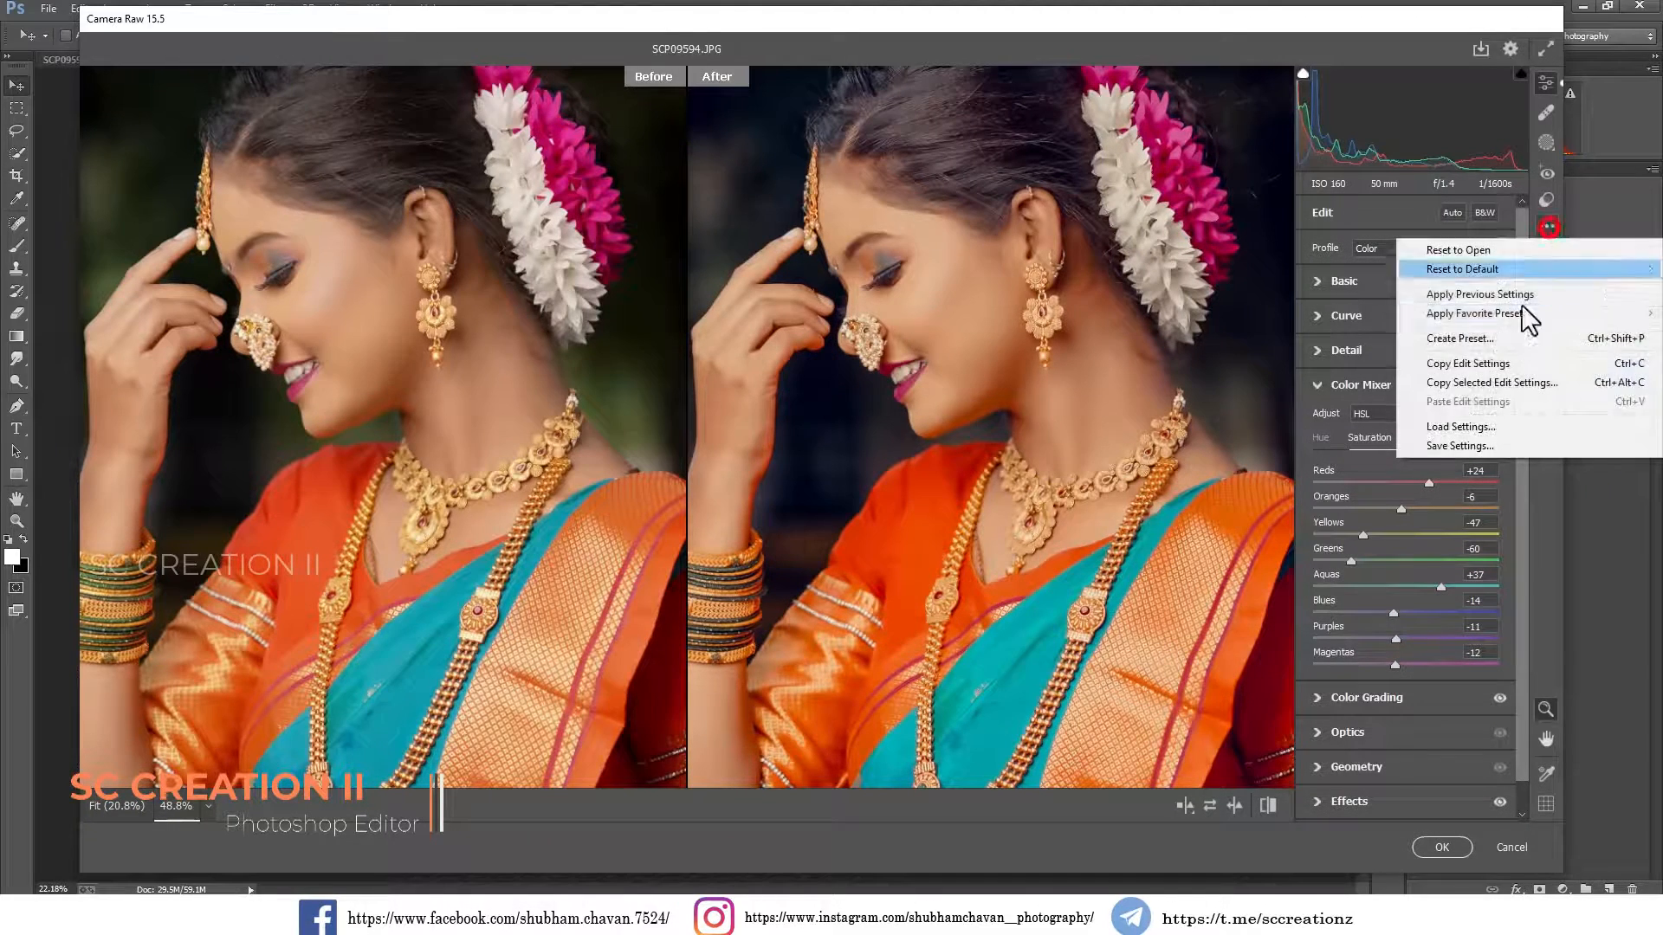
{"action": "left_click", "coordinate": [1438, 446]}
{"action": "left_click", "coordinate": [957, 249]}
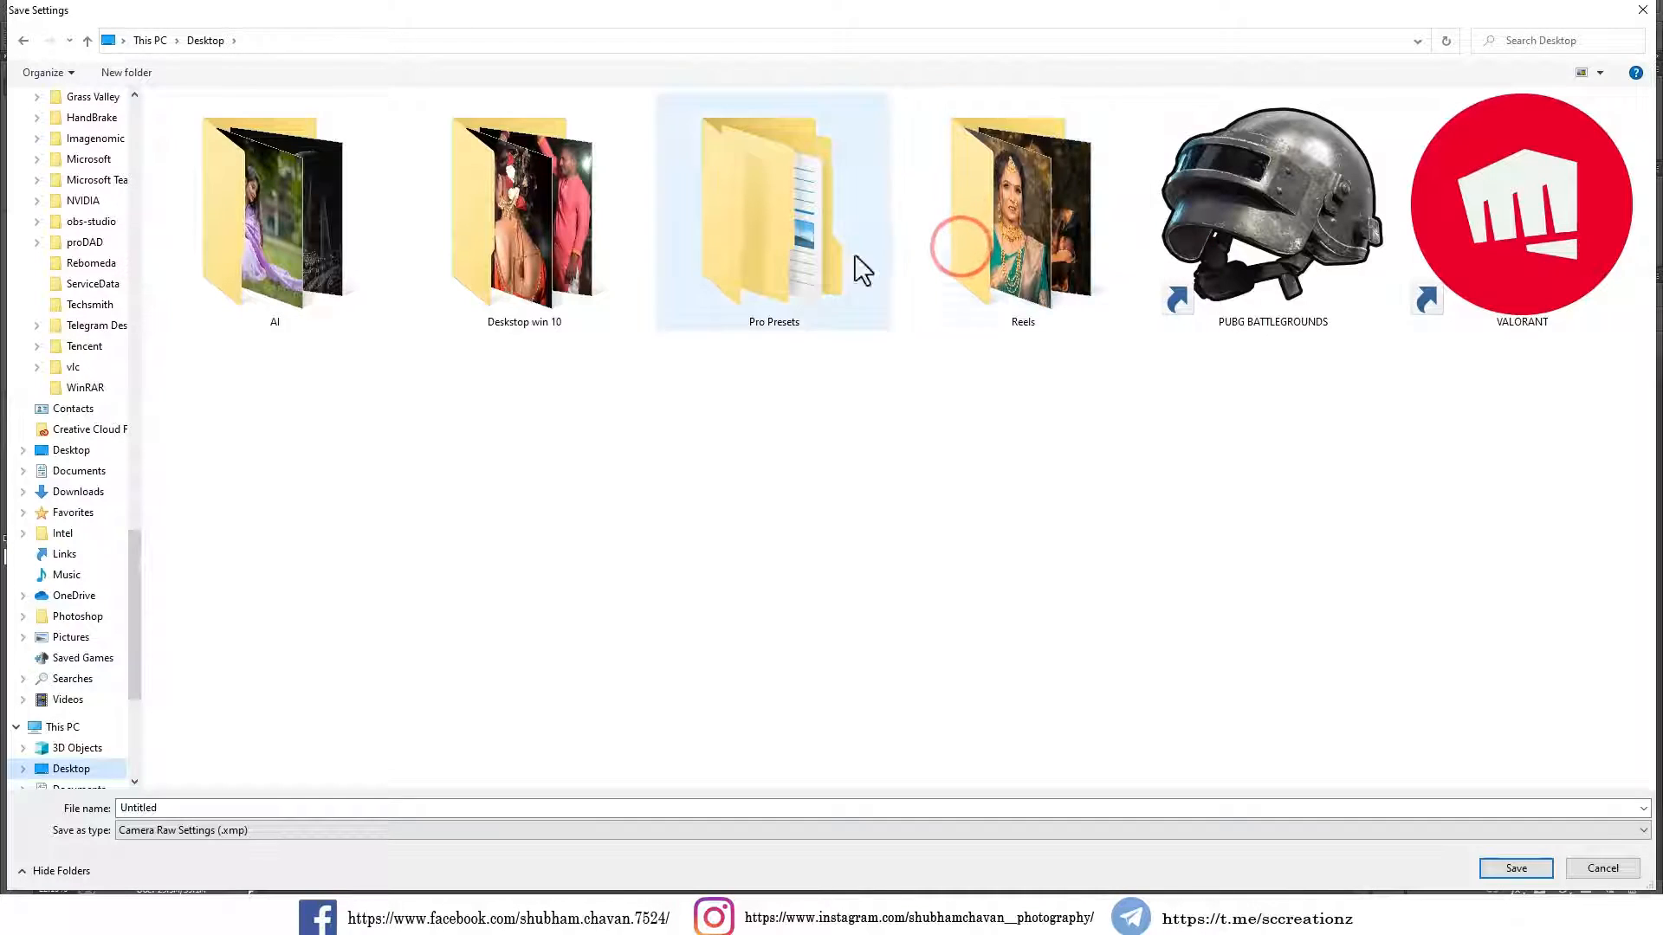
{"action": "left_click", "coordinate": [318, 807]}
{"action": "type", "text": "Professional preset"}
{"action": "key", "text": "Return"}
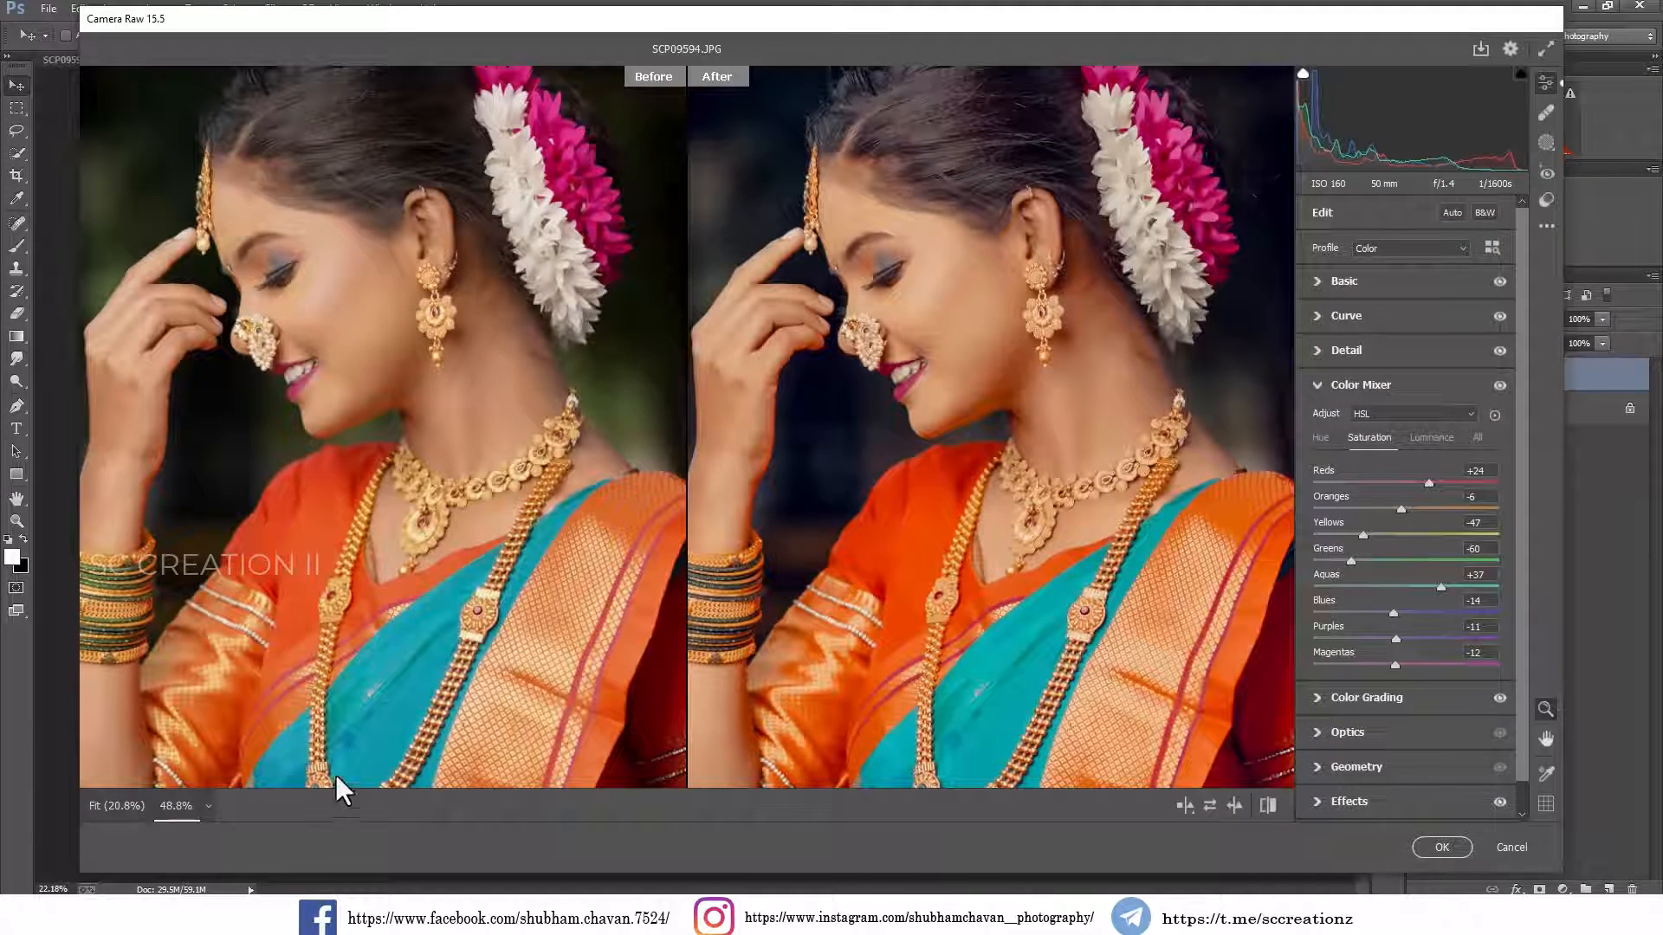
Apply the Camera Raw adjustments to the Background copy layer and compare it with the original by toggling its visibility
{"action": "left_click", "coordinate": [1447, 850]}
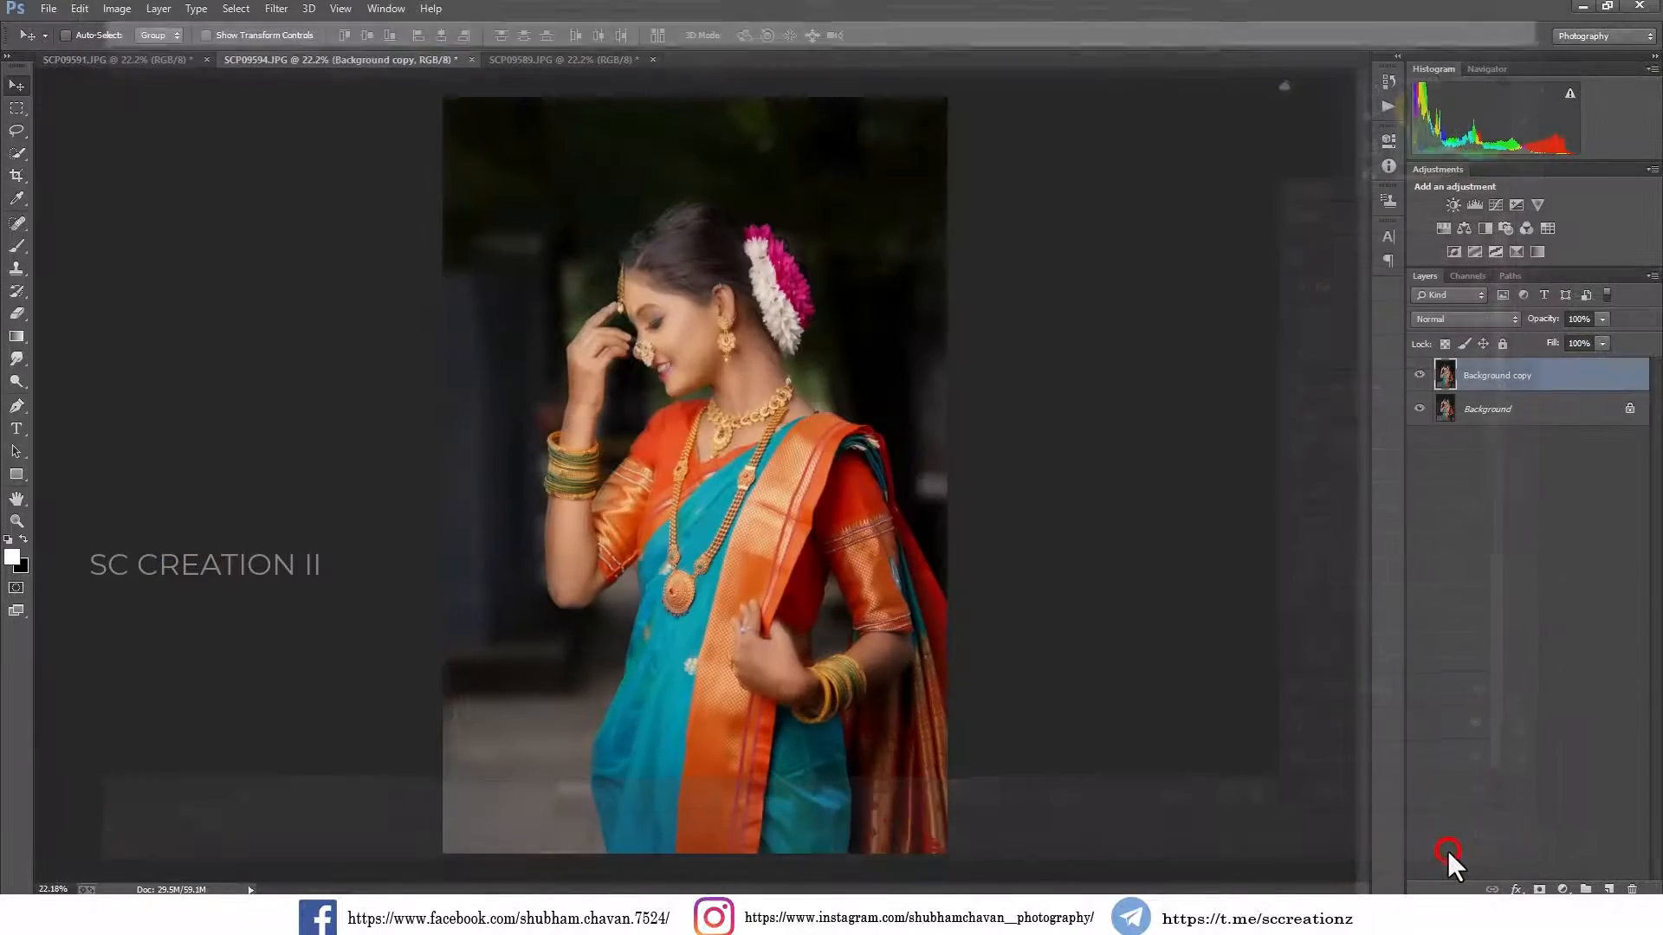
{"action": "left_click", "coordinate": [1416, 373]}
{"action": "left_click", "coordinate": [1417, 373]}
{"action": "left_click", "coordinate": [1417, 373]}
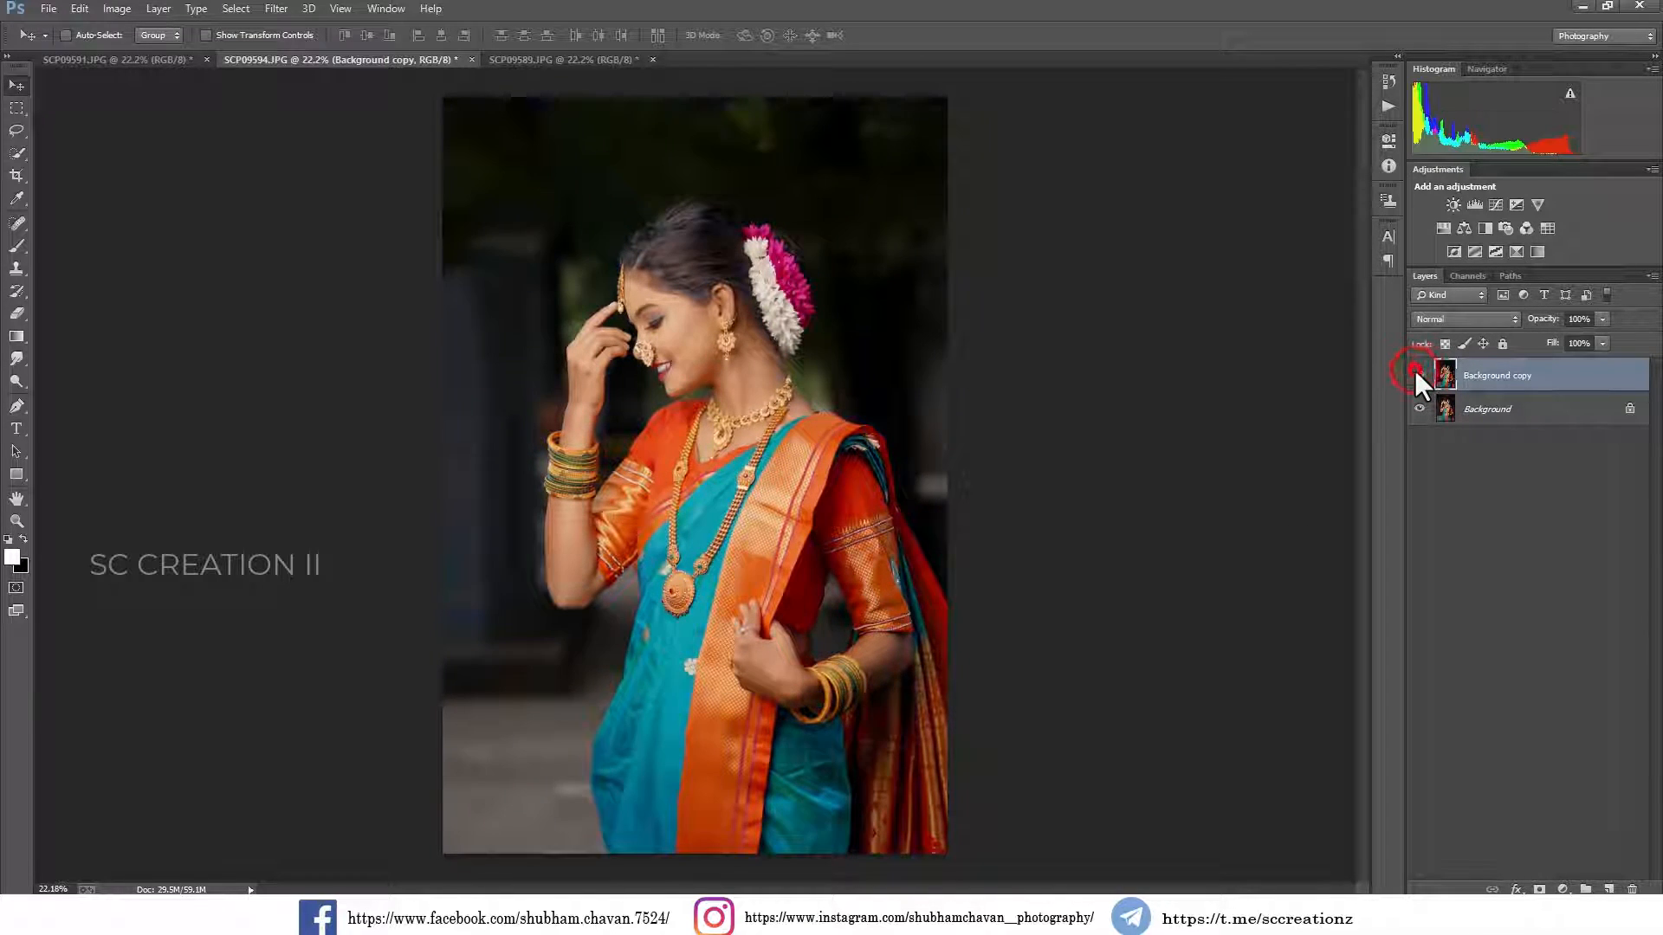
{"action": "left_click", "coordinate": [1417, 374]}
Partly erase the graded Background copy over the woman's hair with the Eraser tool at 57% opacity, comparing against the original
{"action": "right_click", "coordinate": [17, 313]}
{"action": "left_click", "coordinate": [127, 319]}
{"action": "scroll", "coordinate": [742, 227], "scroll_direction": "up", "scroll_amount": 3}
{"action": "right_click", "coordinate": [693, 235]}
{"action": "left_click", "coordinate": [887, 279]}
{"action": "left_click", "coordinate": [643, 257]}
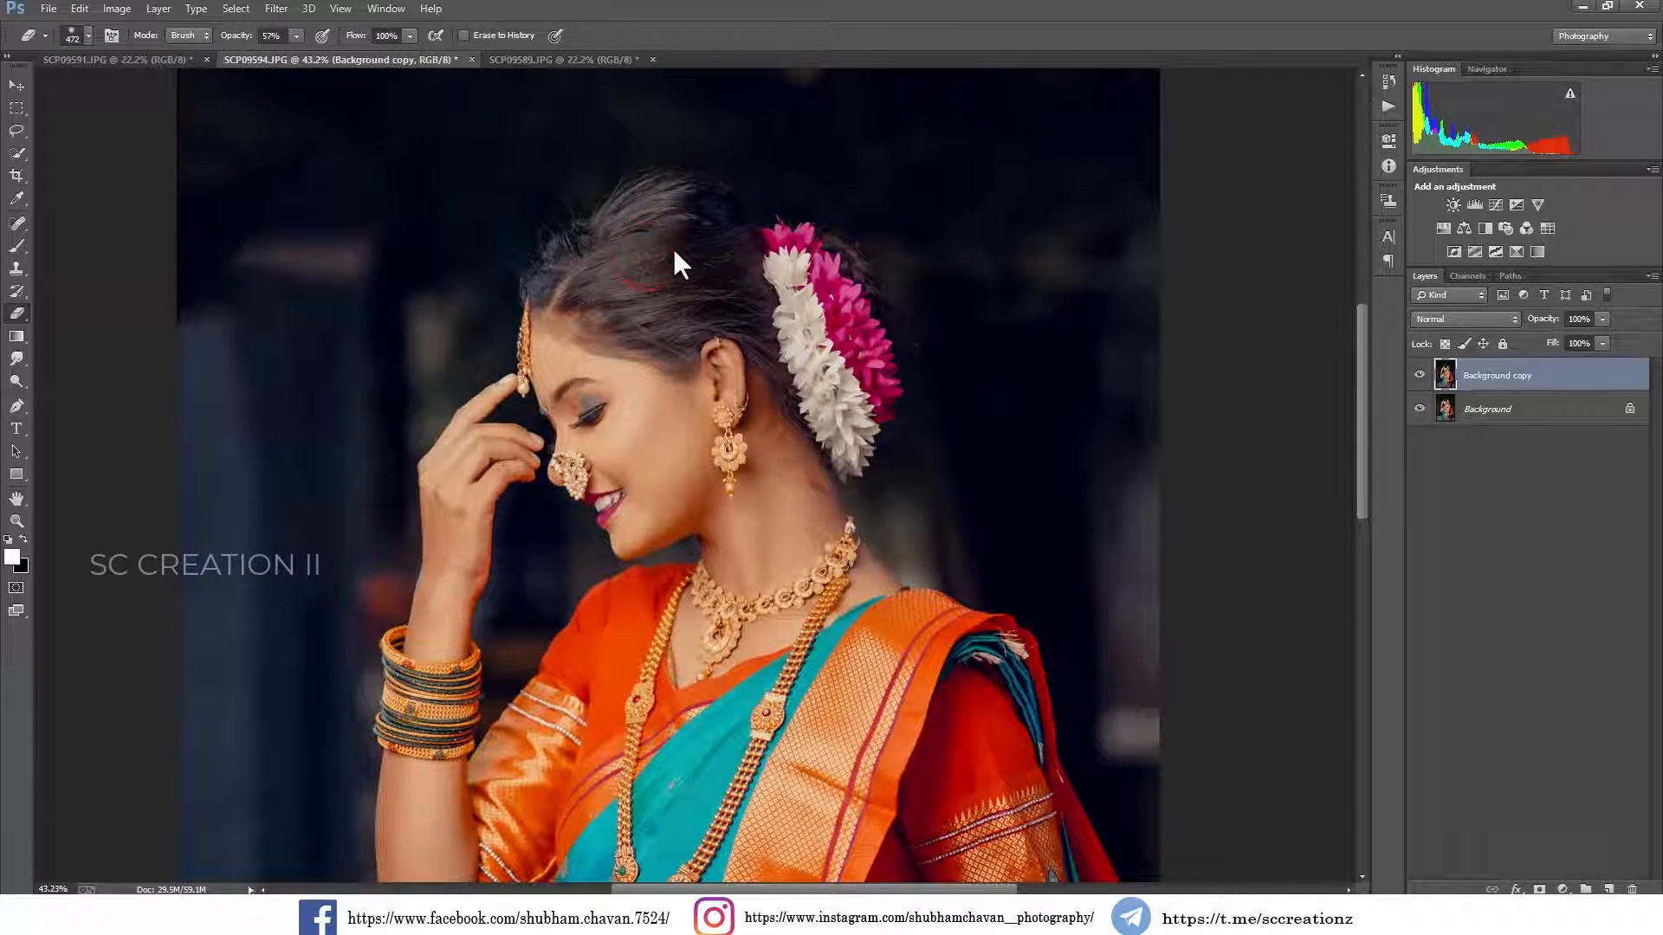
{"action": "left_click", "coordinate": [1418, 375]}
{"action": "left_click", "coordinate": [1418, 375]}
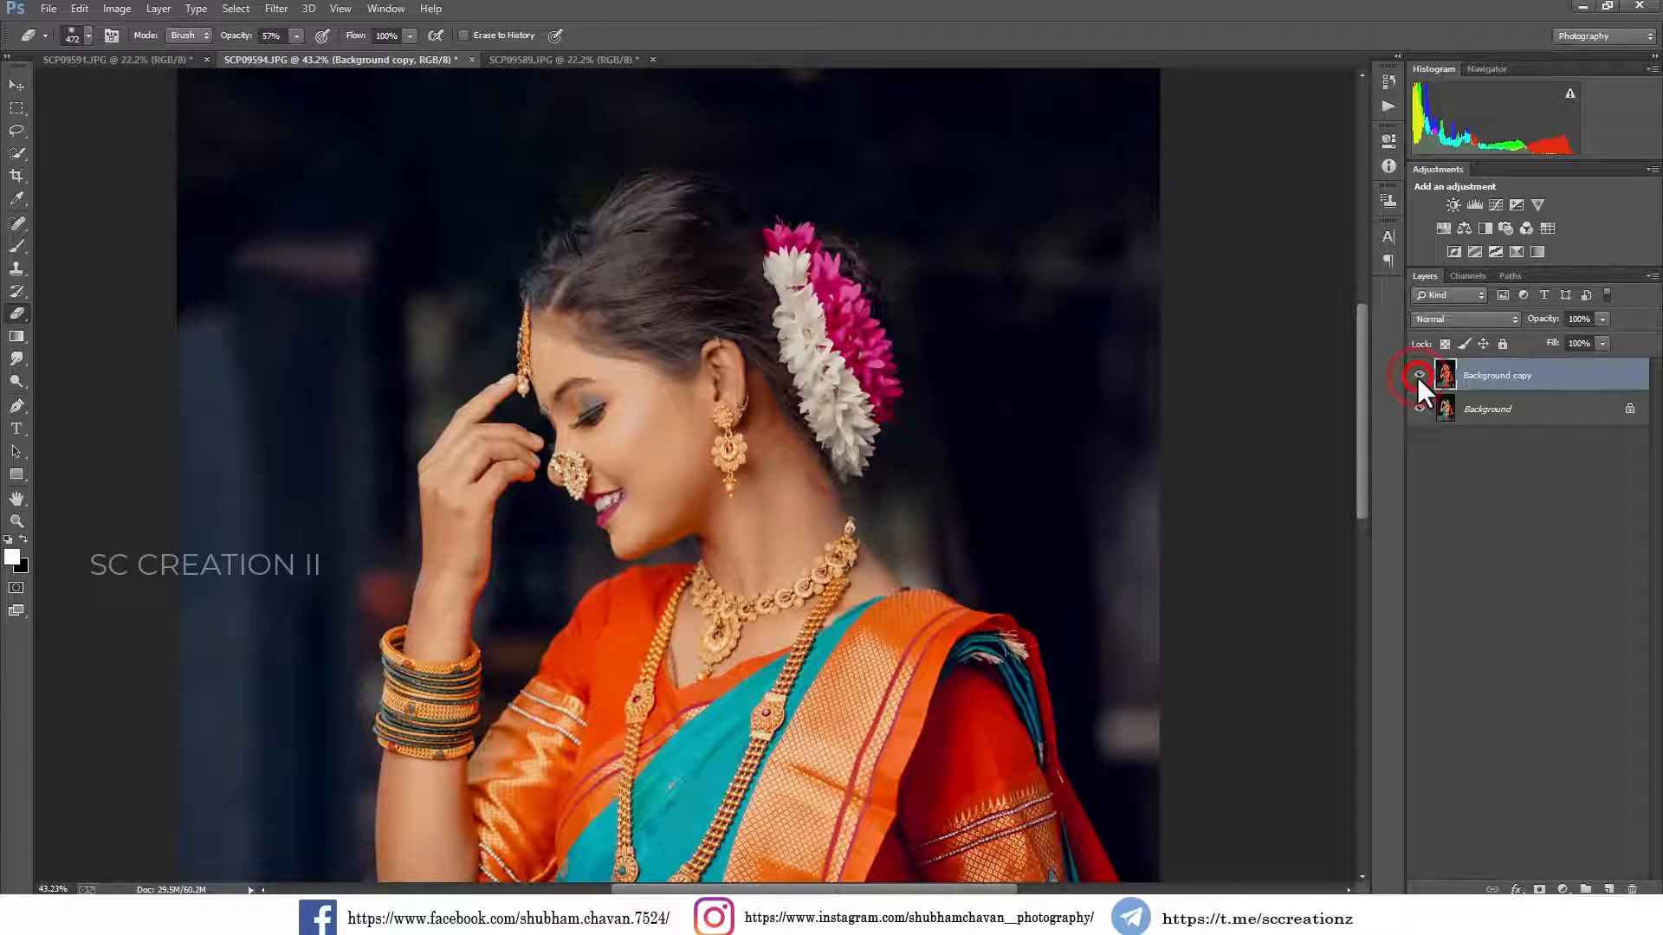
{"action": "left_click", "coordinate": [575, 286]}
Examine the whole portrait with and without the Background copy layer
{"action": "scroll", "coordinate": [934, 309], "scroll_direction": "down", "scroll_amount": 4}
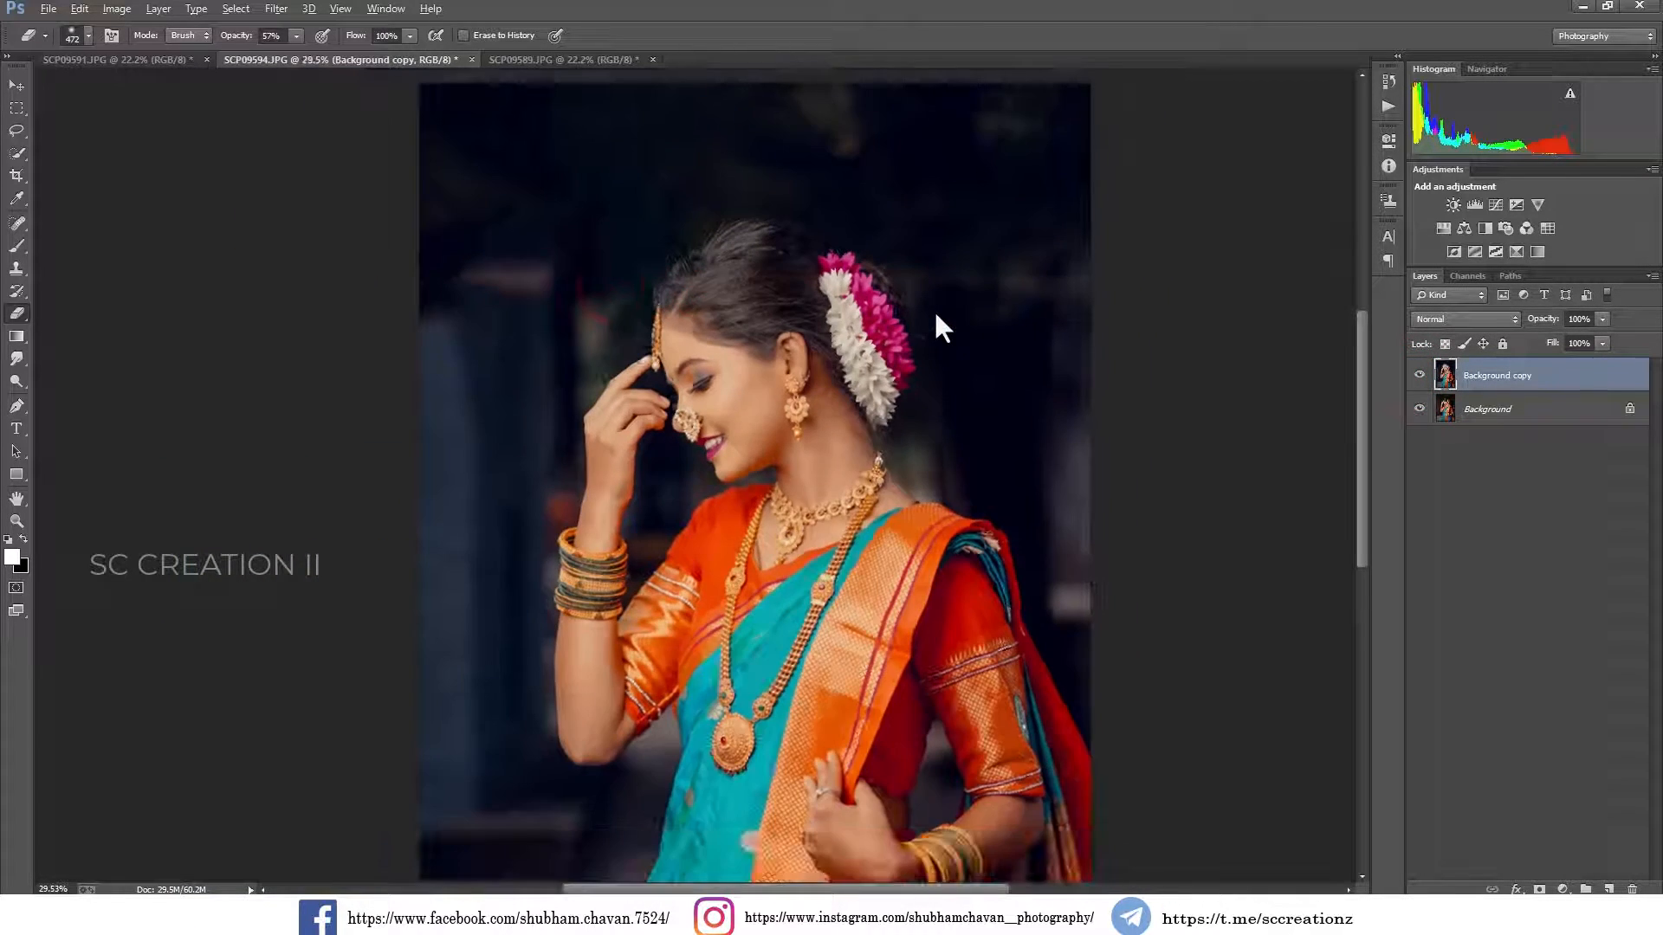
{"action": "left_click", "coordinate": [1416, 376]}
{"action": "left_click", "coordinate": [1417, 377]}
{"action": "left_click", "coordinate": [1416, 377]}
{"action": "left_click", "coordinate": [1416, 377]}
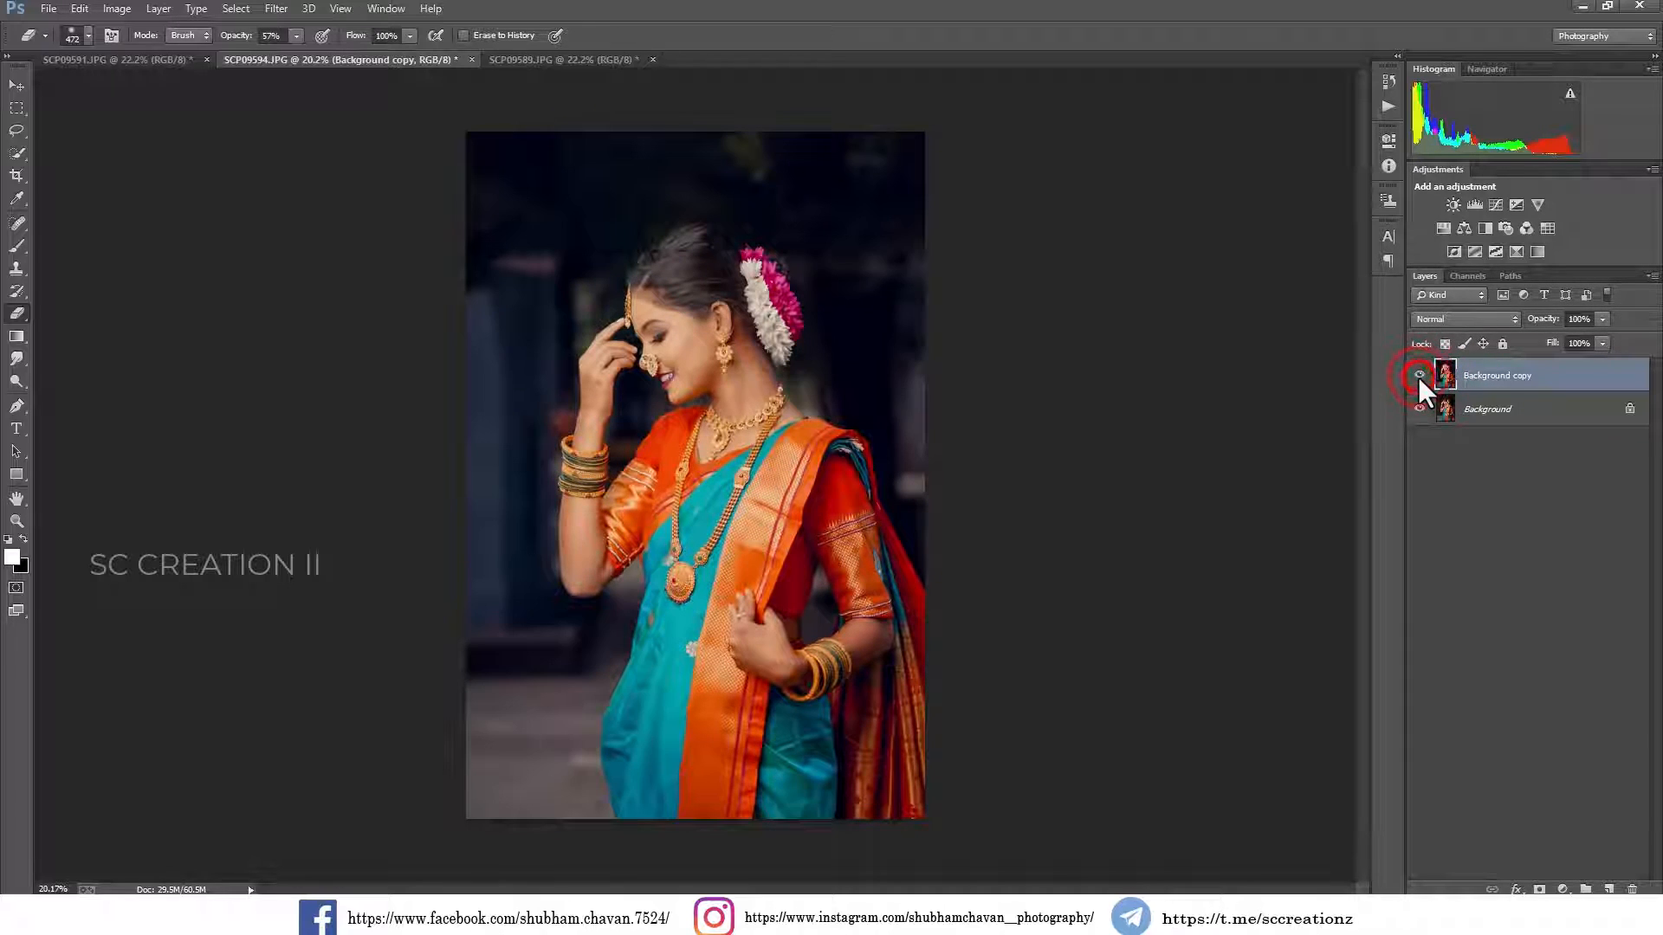
Stamp the photographer's signature watermark in white on the dark background beside the saree, using a brush of size 500
{"action": "left_click", "coordinate": [18, 245]}
{"action": "left_click", "coordinate": [80, 244]}
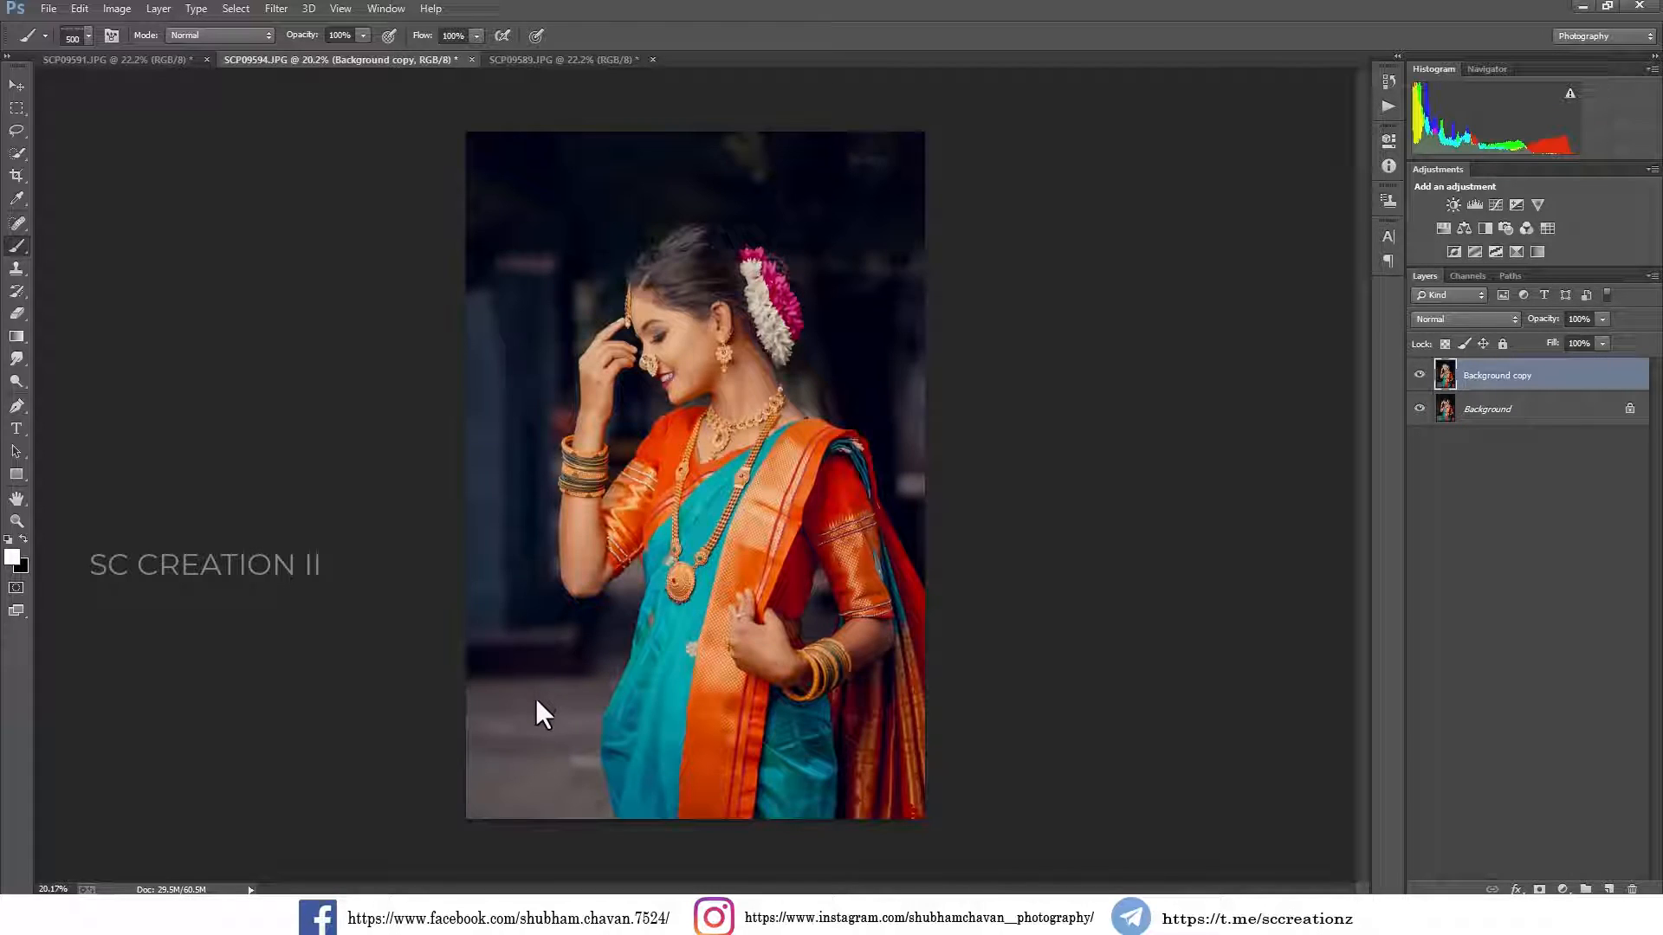
{"action": "left_click", "coordinate": [528, 620]}
{"action": "left_click", "coordinate": [15, 86]}
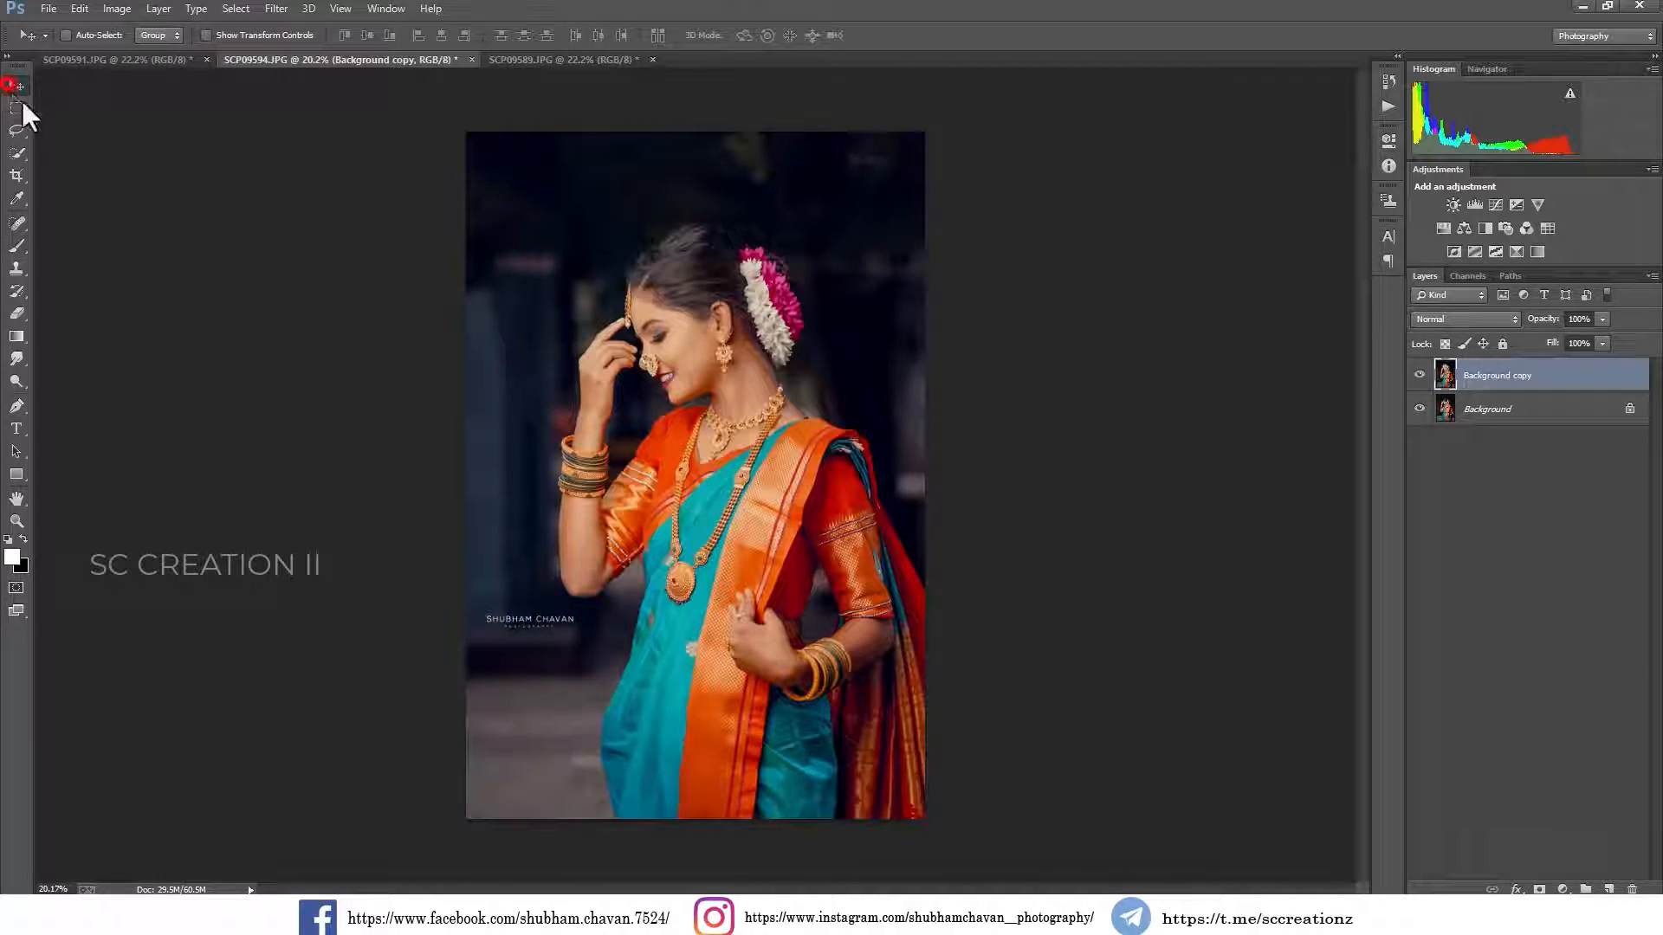
Merge the Background copy layer down and switch to the SCP09589.JPG document
{"action": "right_click", "coordinate": [1543, 386]}
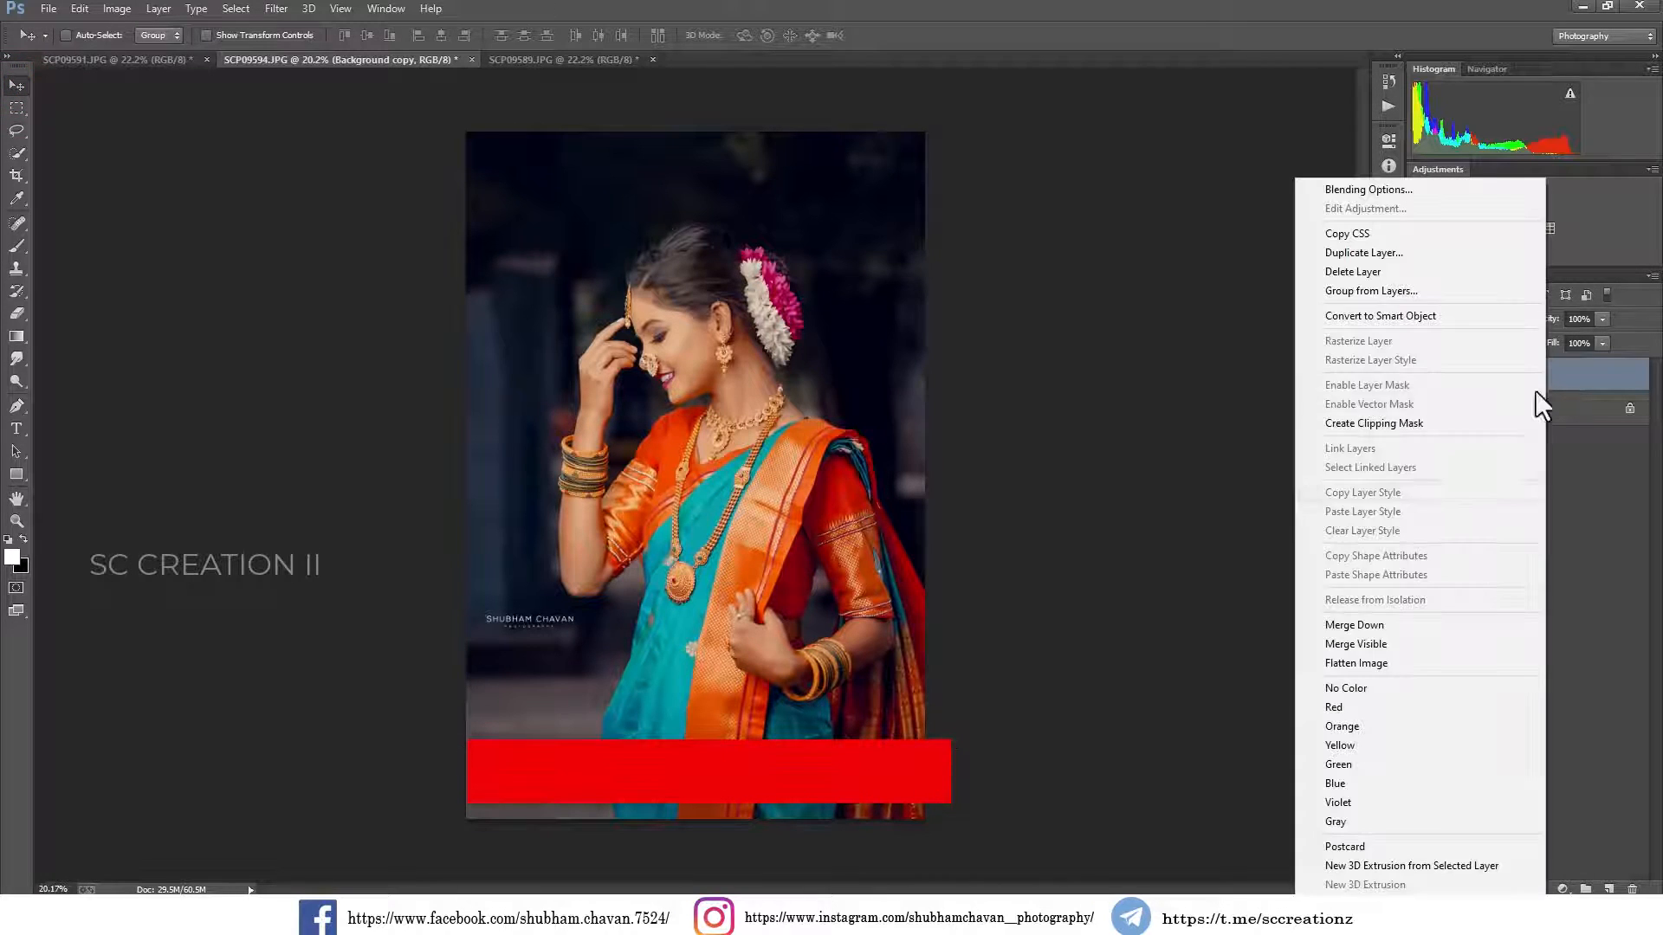
{"action": "left_click", "coordinate": [1410, 631]}
{"action": "left_click", "coordinate": [415, 65]}
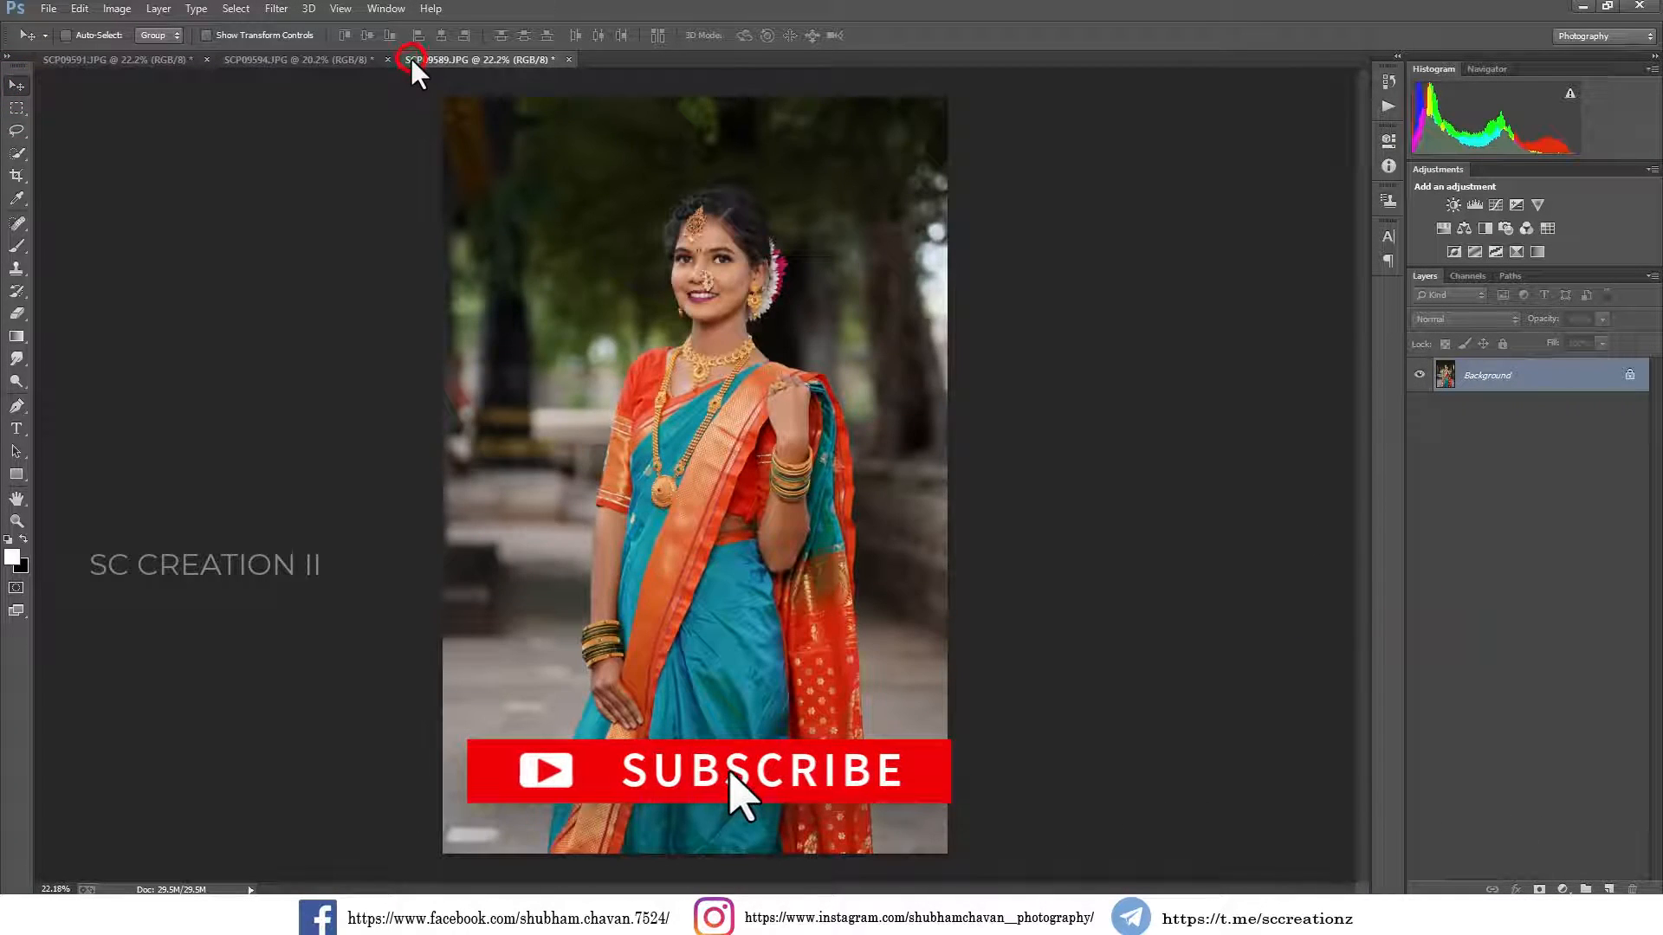